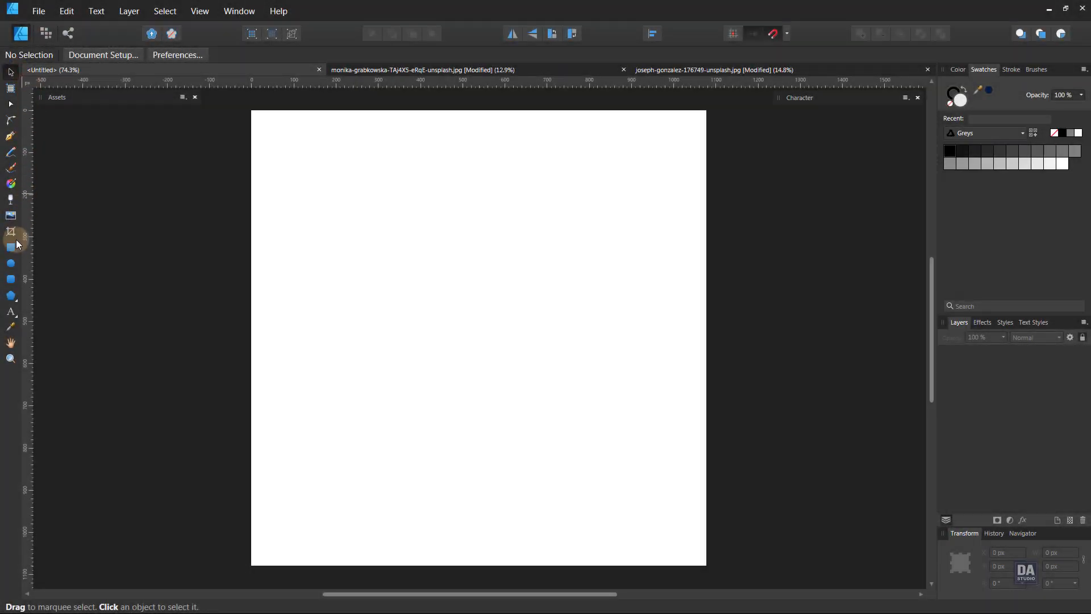
- Create a locked dark blue background rectangle of 1080 × 1080 px covering the whole page
{"action": "left_click", "coordinate": [16, 246]}
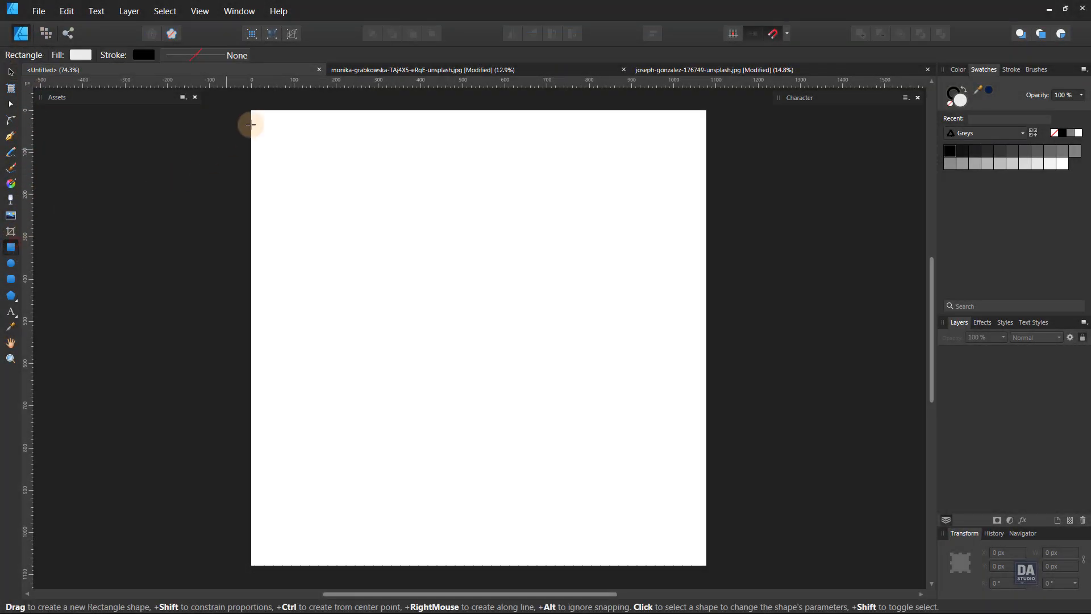
{"action": "left_click_drag", "start_coordinate": [252, 109], "coordinate": [708, 566]}
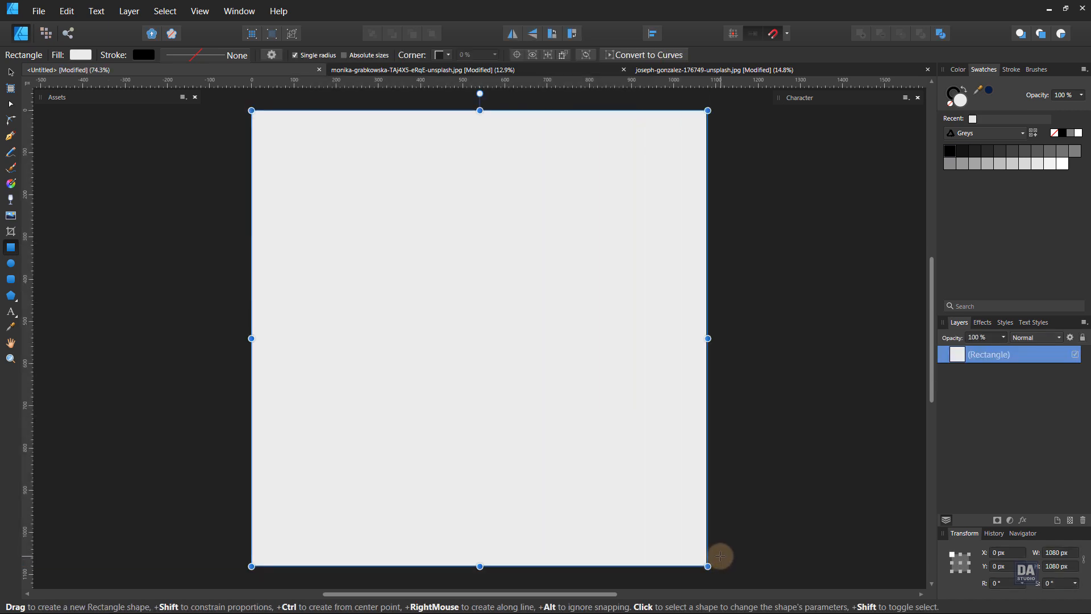
{"action": "left_click", "coordinate": [988, 92]}
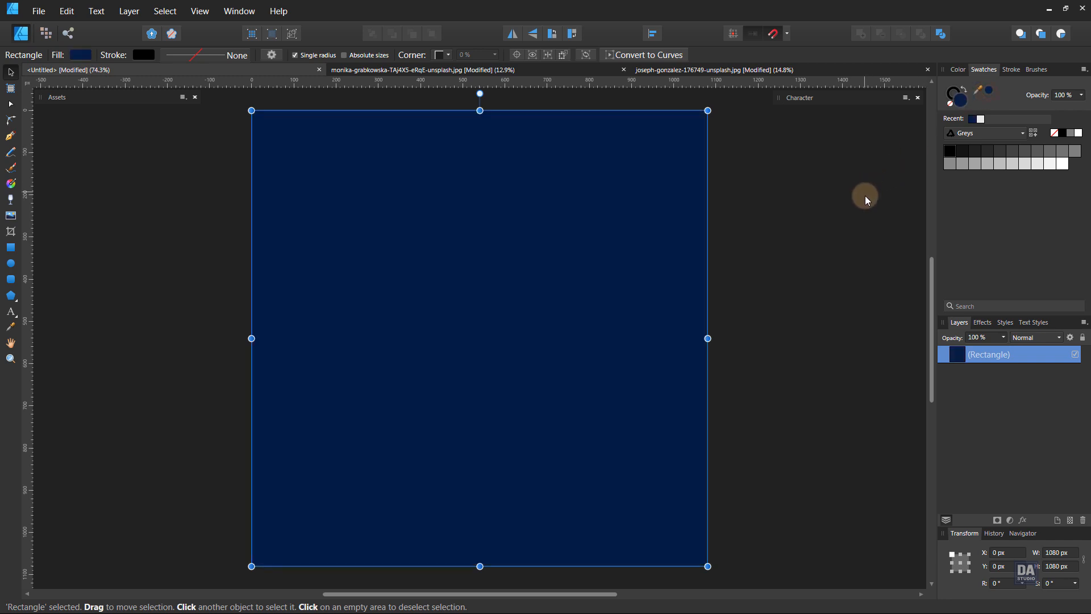
{"action": "left_click", "coordinate": [1083, 338]}
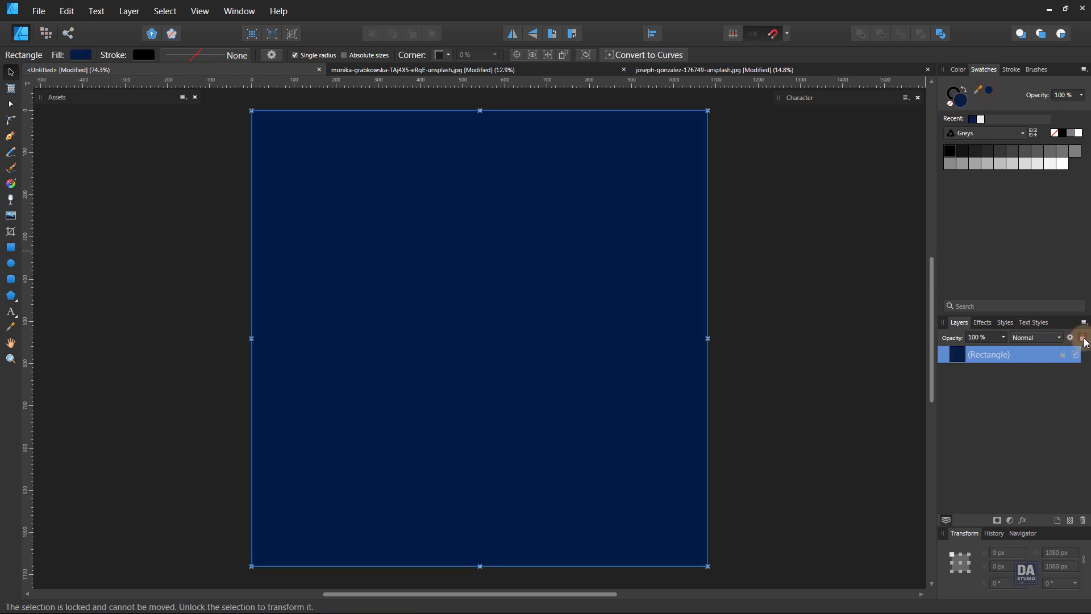
{"action": "left_click", "coordinate": [844, 360]}
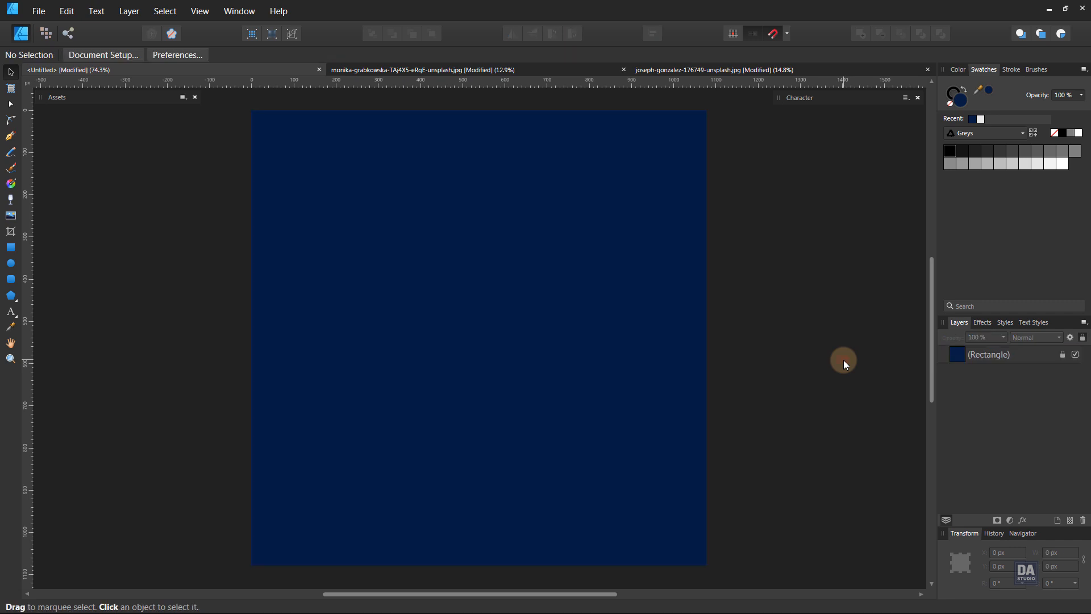
- Draw a tall white rectangle about 531 × 861 px on the left half of the page, centred vertically
{"action": "left_click", "coordinate": [11, 248]}
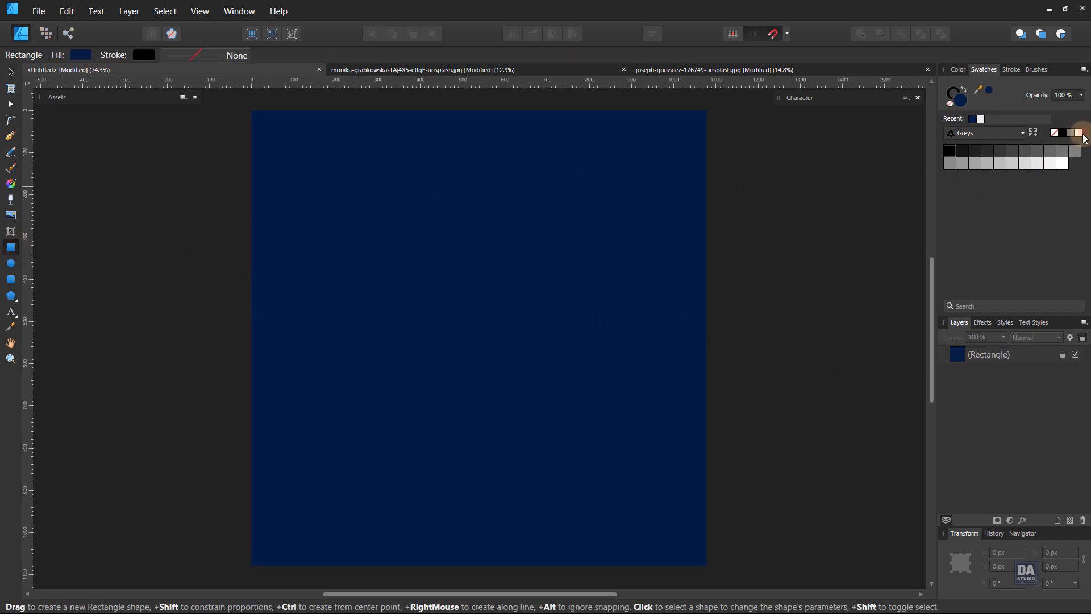
{"action": "left_click_drag", "start_coordinate": [271, 160], "coordinate": [495, 534]}
{"action": "key", "text": "v"}
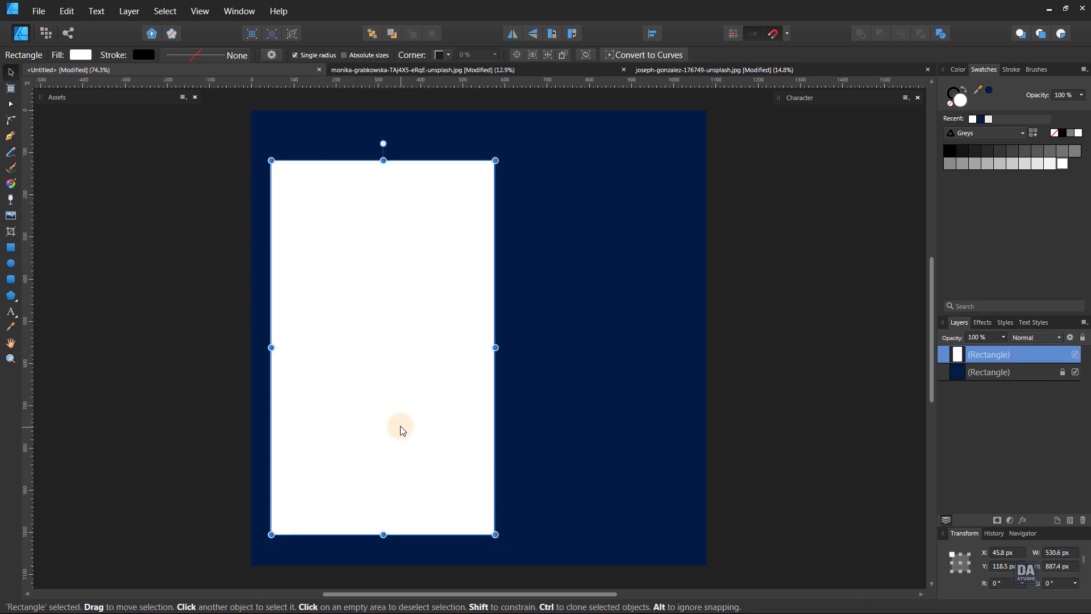
{"action": "left_click_drag", "start_coordinate": [400, 430], "coordinate": [406, 419]}
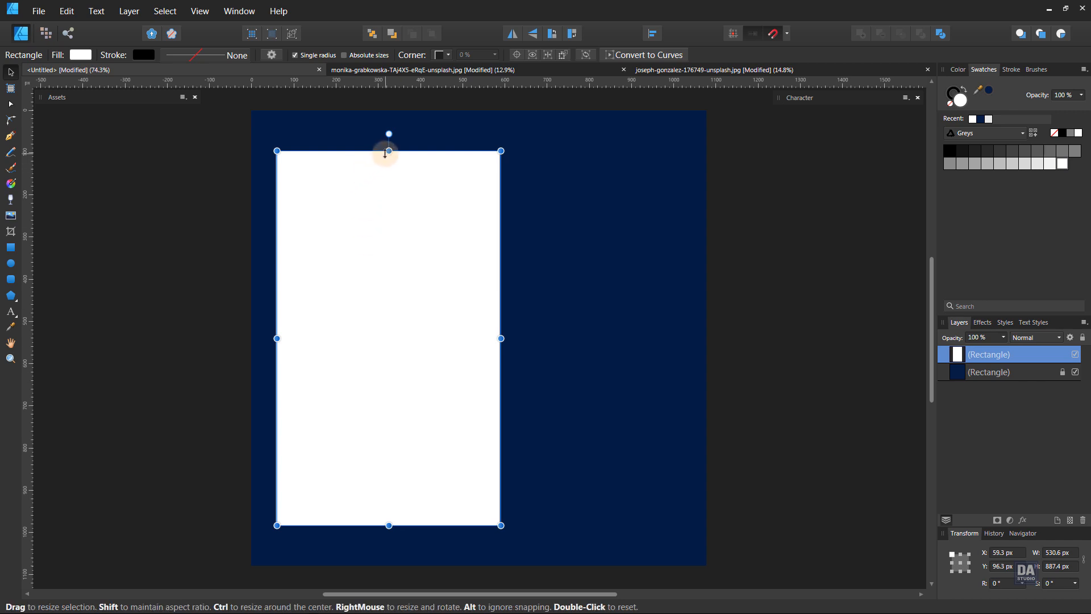
{"action": "left_click_drag", "start_coordinate": [389, 151], "coordinate": [389, 157]}
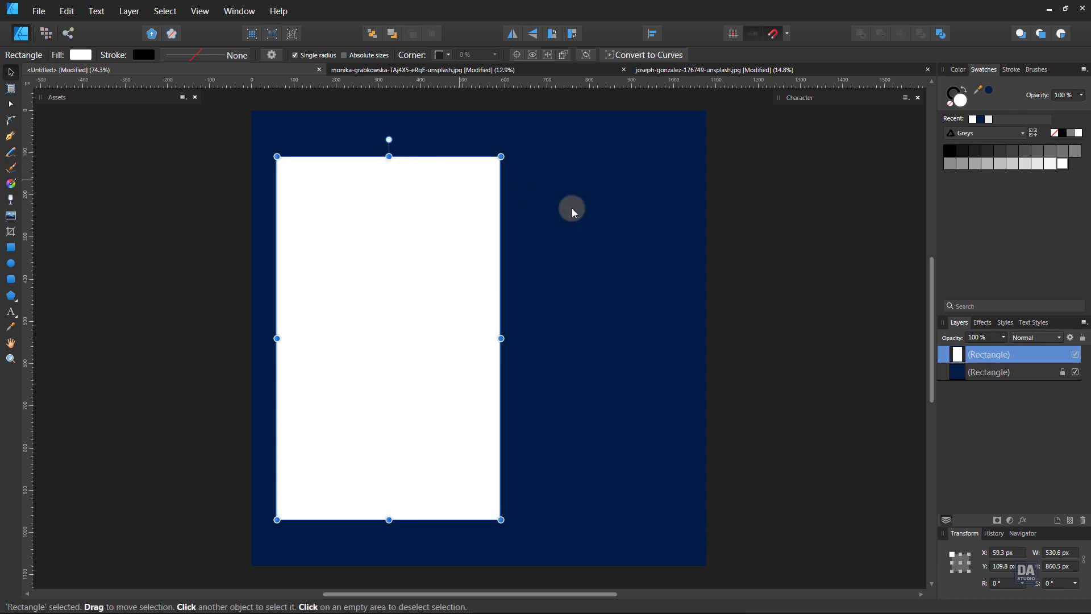
- Add 47% noise to the fill colour of the dark blue background rectangle
{"action": "left_click", "coordinate": [967, 377]}
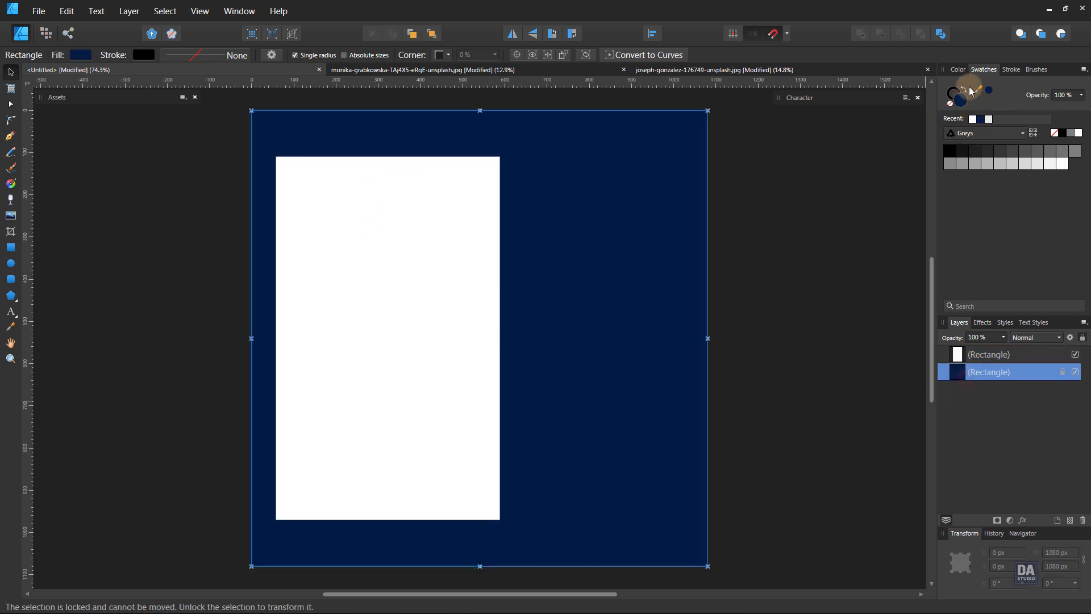
{"action": "left_click", "coordinate": [958, 69]}
{"action": "left_click_drag", "start_coordinate": [967, 203], "coordinate": [1001, 199]}
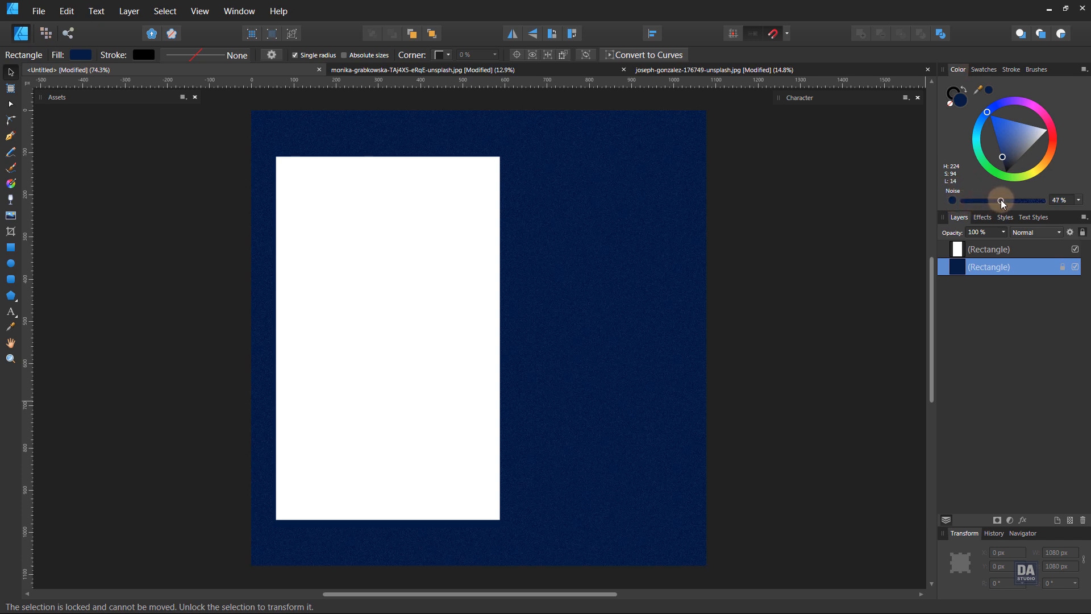
{"action": "left_click", "coordinate": [827, 317]}
- Round the white rectangle's top-left and bottom-right corners to a radius of about 163 px
{"action": "left_click", "coordinate": [454, 334]}
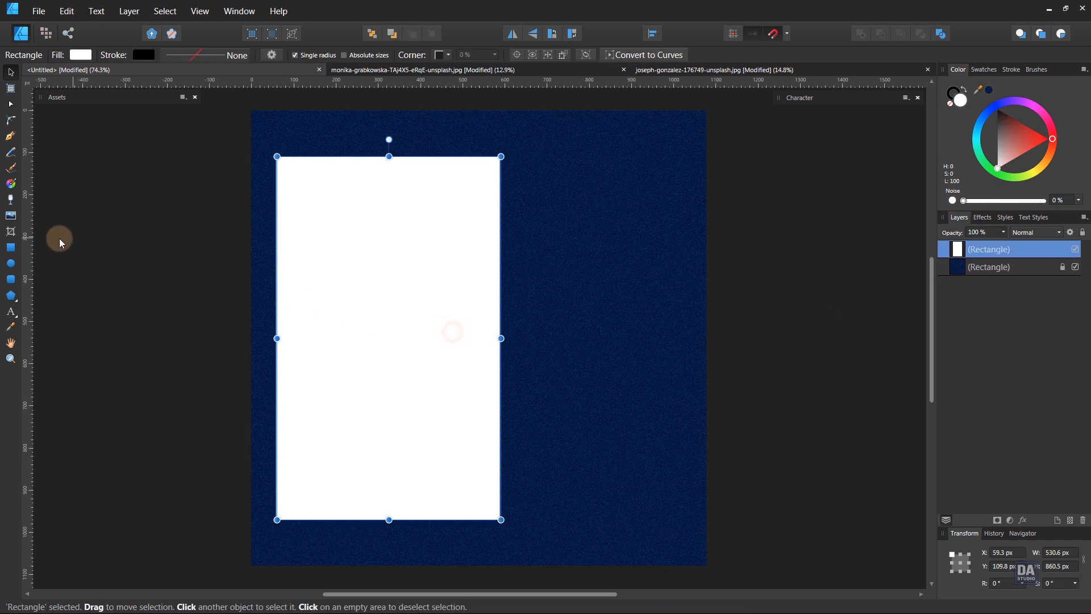
{"action": "left_click", "coordinate": [10, 121]}
{"action": "left_click", "coordinate": [277, 157]}
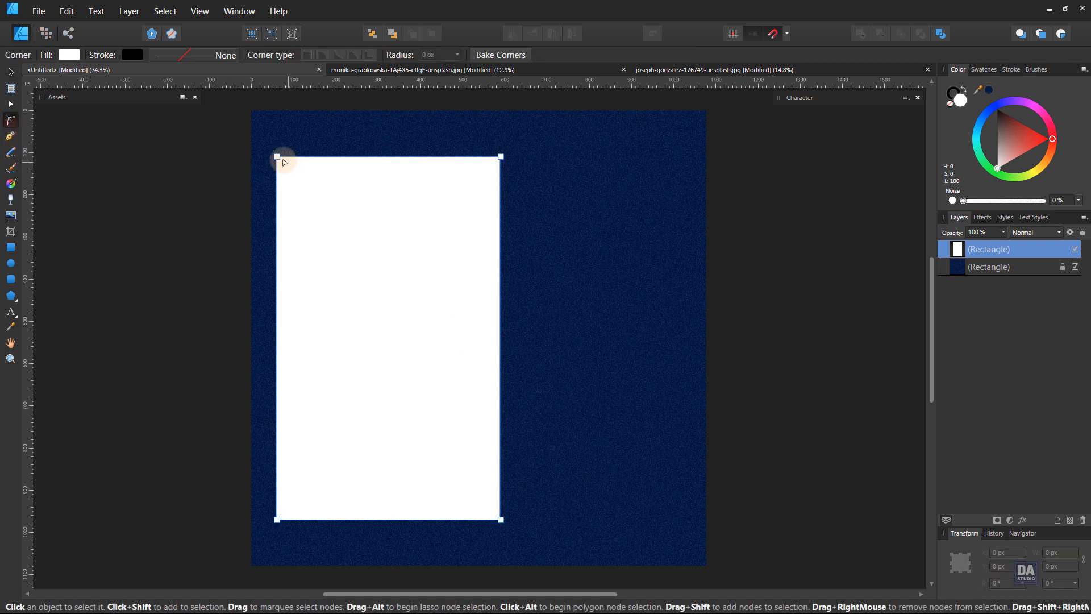
{"action": "left_click", "coordinate": [500, 519], "text": "shift"}
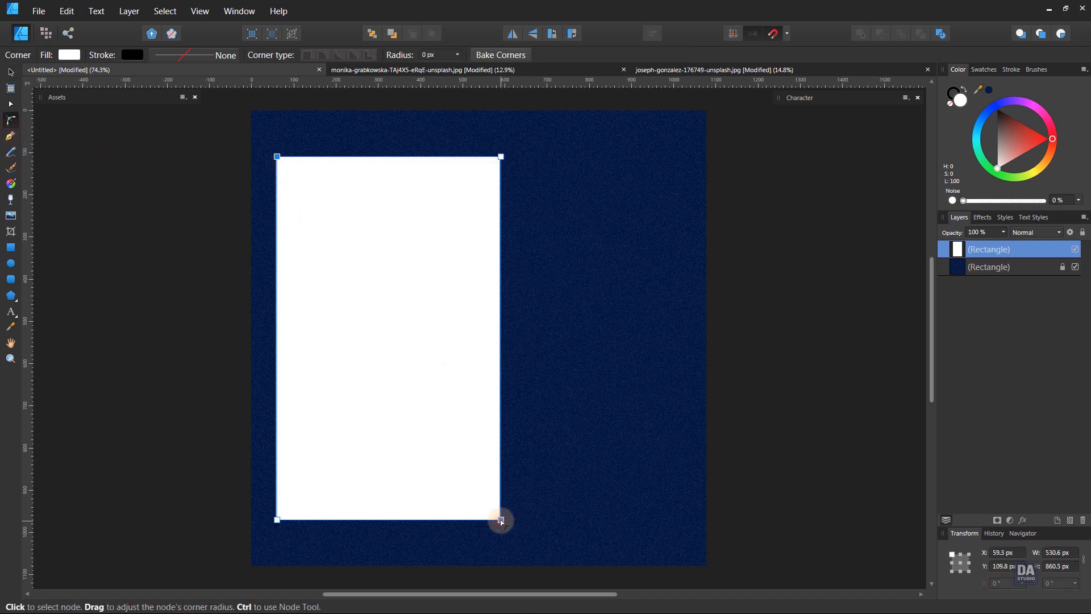
{"action": "left_click_drag", "start_coordinate": [501, 520], "coordinate": [434, 453]}
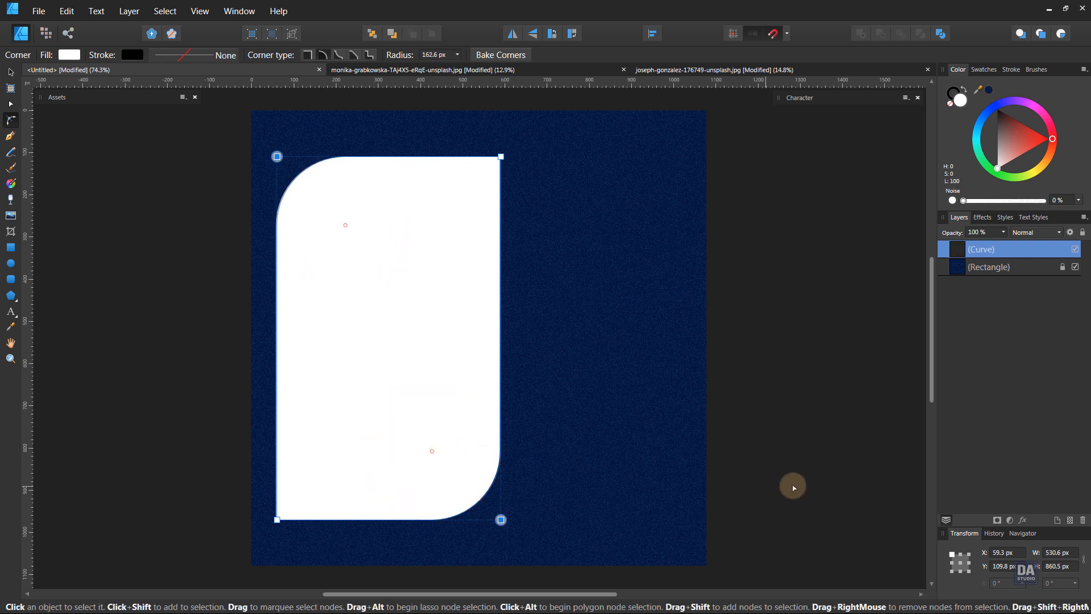
{"action": "left_click", "coordinate": [793, 485]}
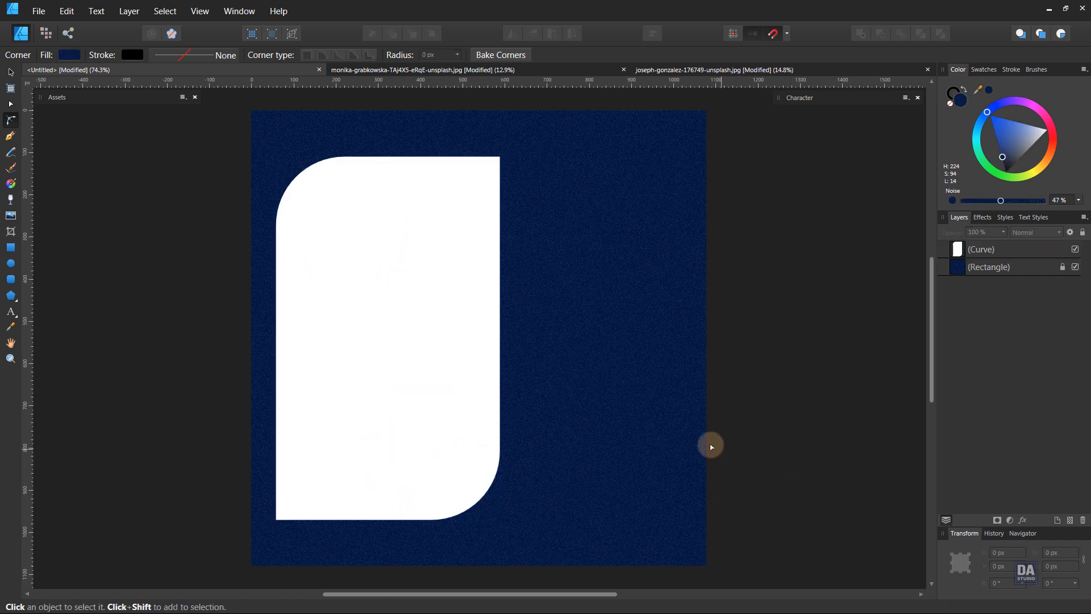
- Narrow the white shape from its right side to about 506 px wide
{"action": "key", "text": "v"}
{"action": "left_click", "coordinate": [483, 315]}
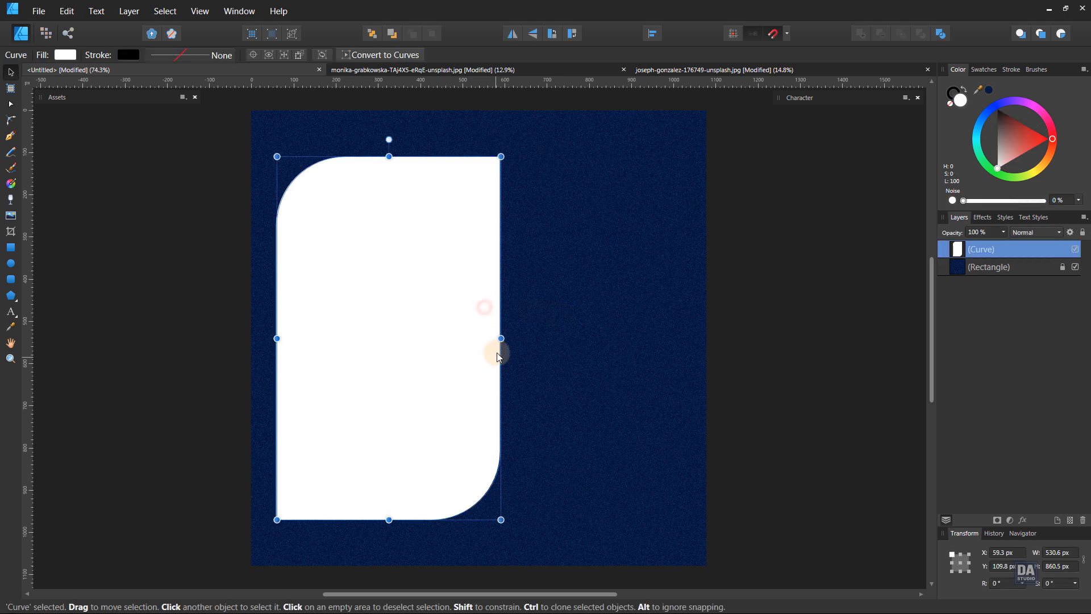
{"action": "left_click_drag", "start_coordinate": [501, 338], "coordinate": [490, 338]}
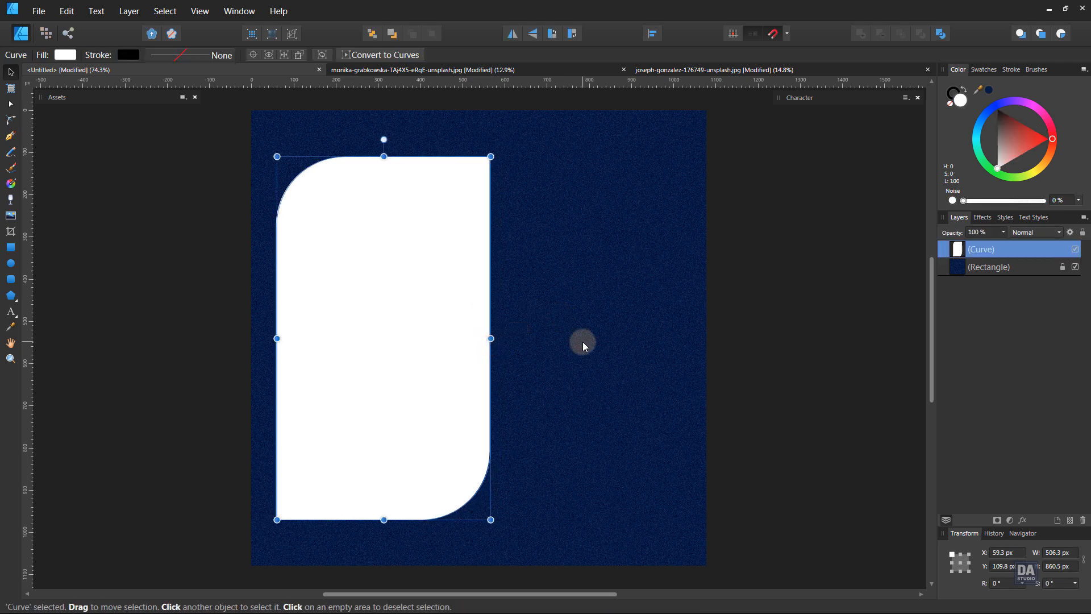
{"action": "left_click", "coordinate": [574, 339]}
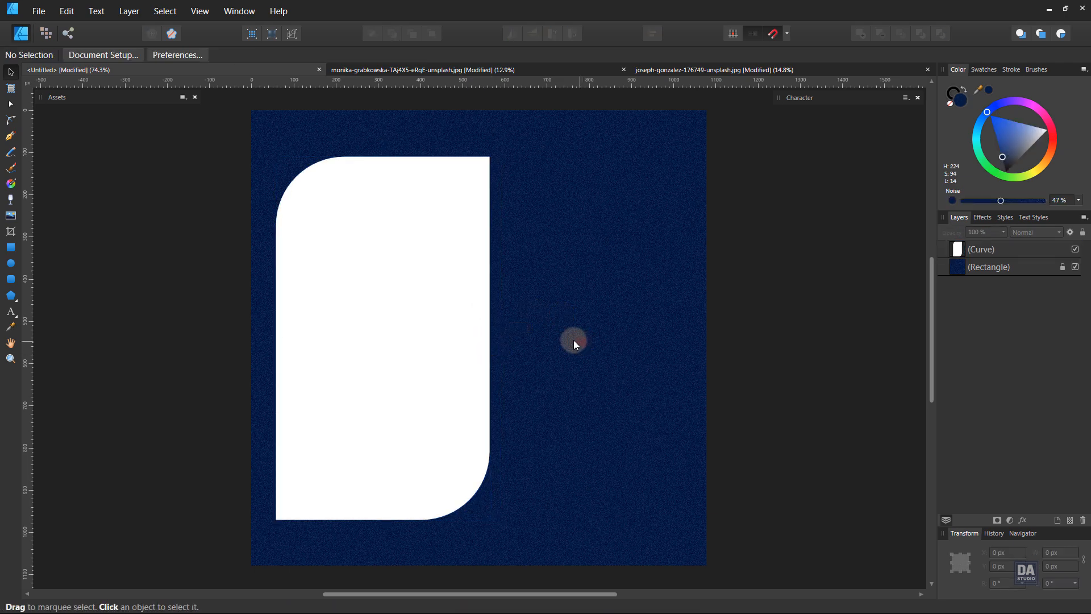
- Draw a rectangle about 403 × 199 px at the page's upper right, give it a white outline and nudge it up
{"action": "left_click", "coordinate": [11, 247]}
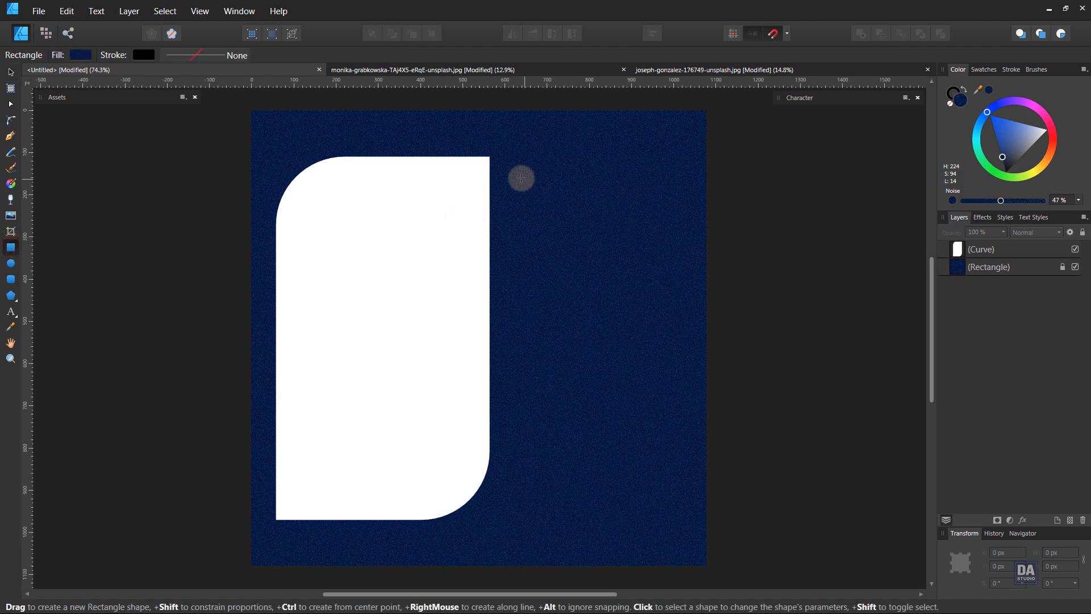
{"action": "left_click_drag", "start_coordinate": [512, 172], "coordinate": [682, 257]}
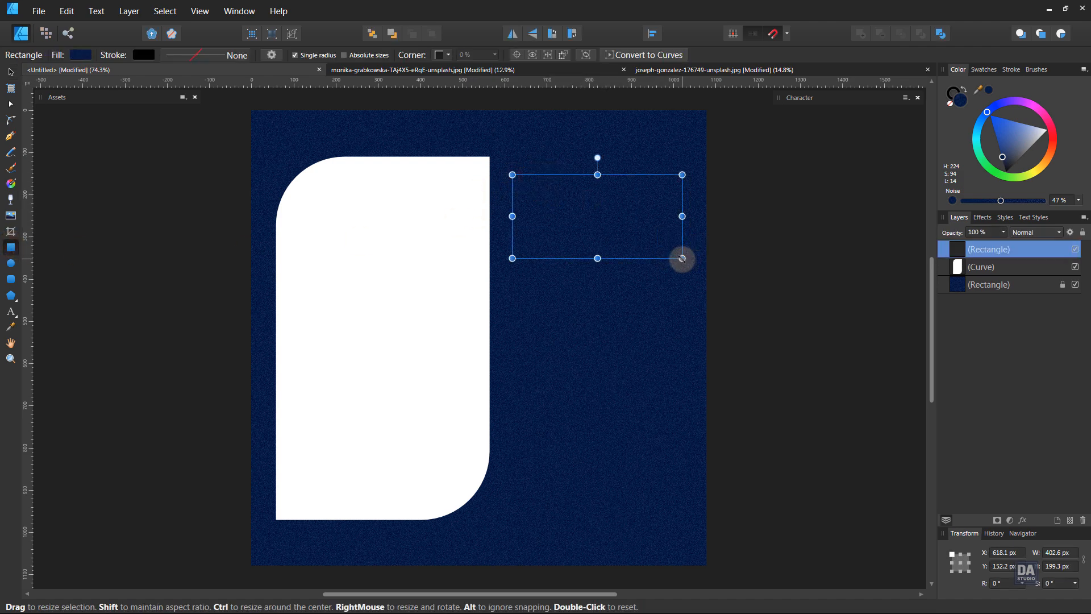
{"action": "left_click_drag", "start_coordinate": [638, 205], "coordinate": [644, 274]}
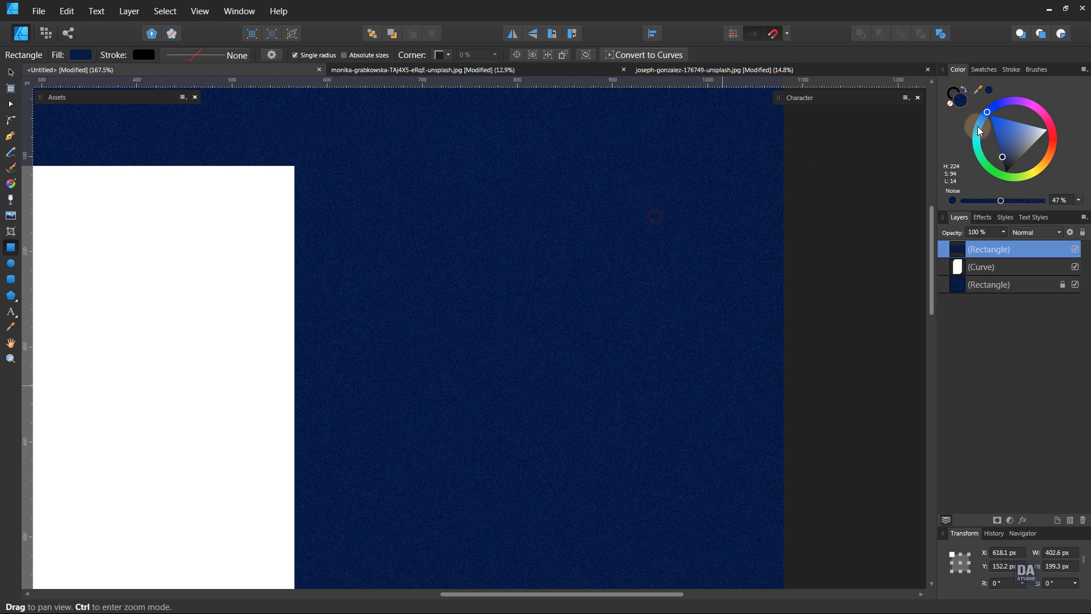
{"action": "left_click", "coordinate": [955, 101]}
{"action": "left_click", "coordinate": [999, 167]}
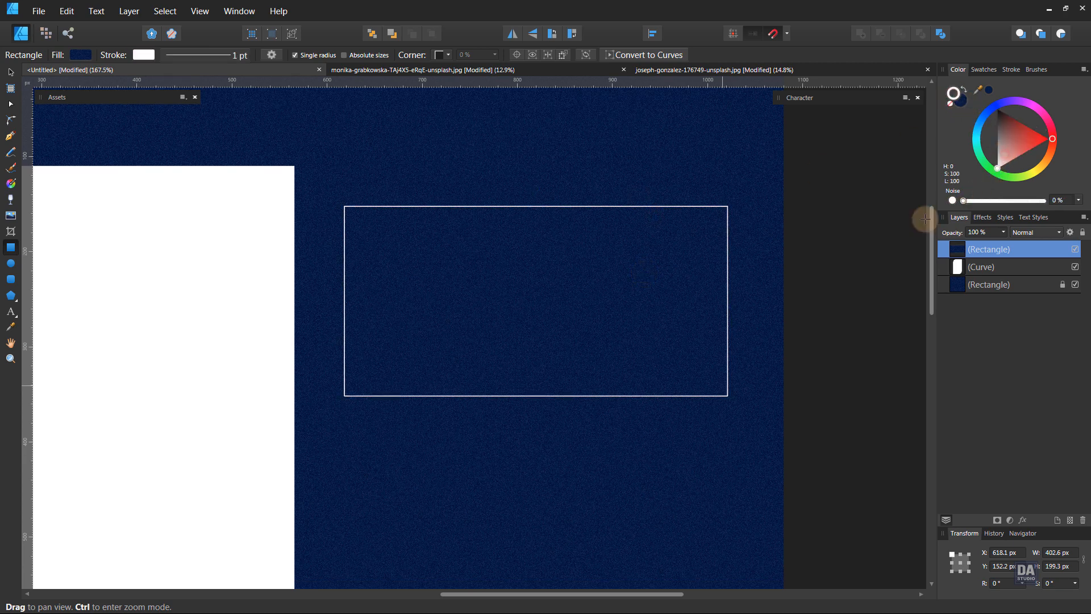
{"action": "key", "text": "v"}
{"action": "left_click_drag", "start_coordinate": [616, 295], "coordinate": [624, 283]}
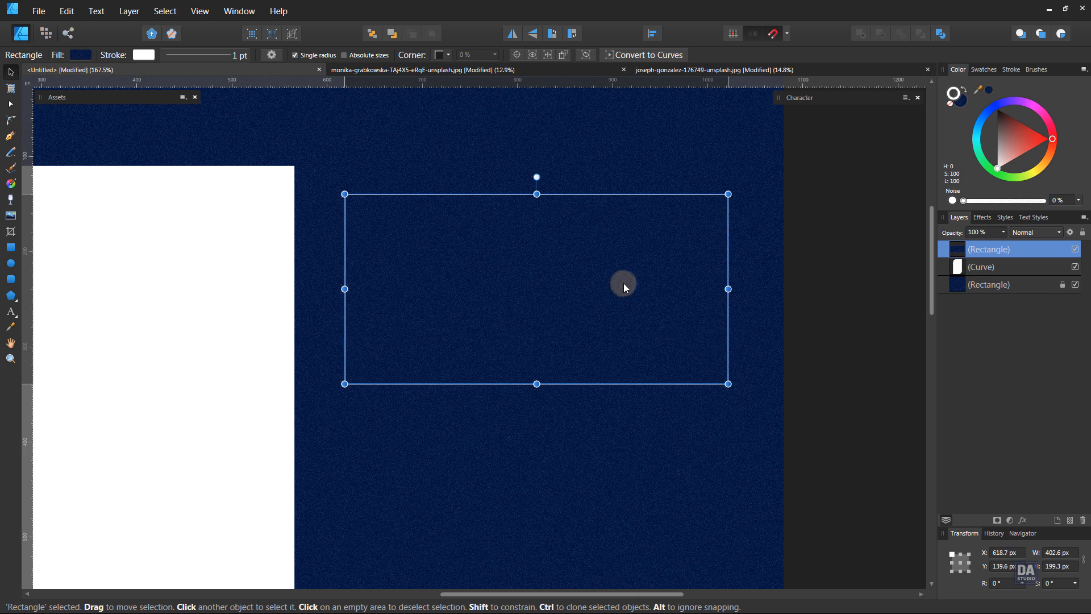
- Set the small rectangle's outline width to 4 pt
{"action": "left_click", "coordinate": [1011, 70]}
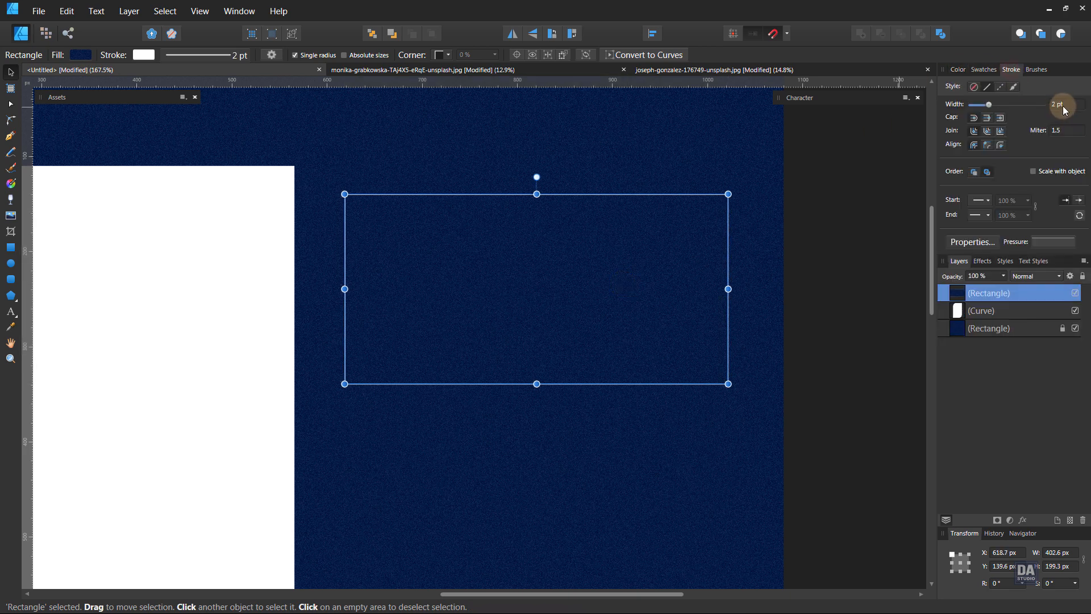
{"action": "scroll", "coordinate": [1062, 105], "scroll_direction": "up", "scroll_amount": 1}
{"action": "scroll", "coordinate": [1063, 106], "scroll_direction": "up", "scroll_amount": 1}
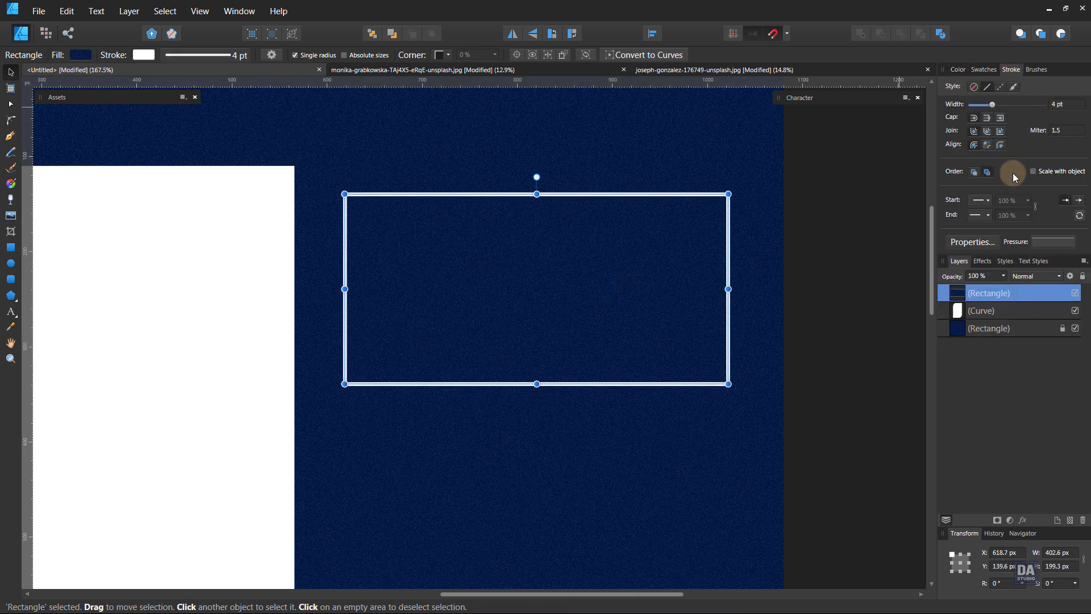
- Make the small rectangle's outline dashed, with dash length 4 and gap 4
{"action": "left_click", "coordinate": [999, 88]}
{"action": "scroll", "coordinate": [989, 241], "scroll_direction": "up", "scroll_amount": 2}
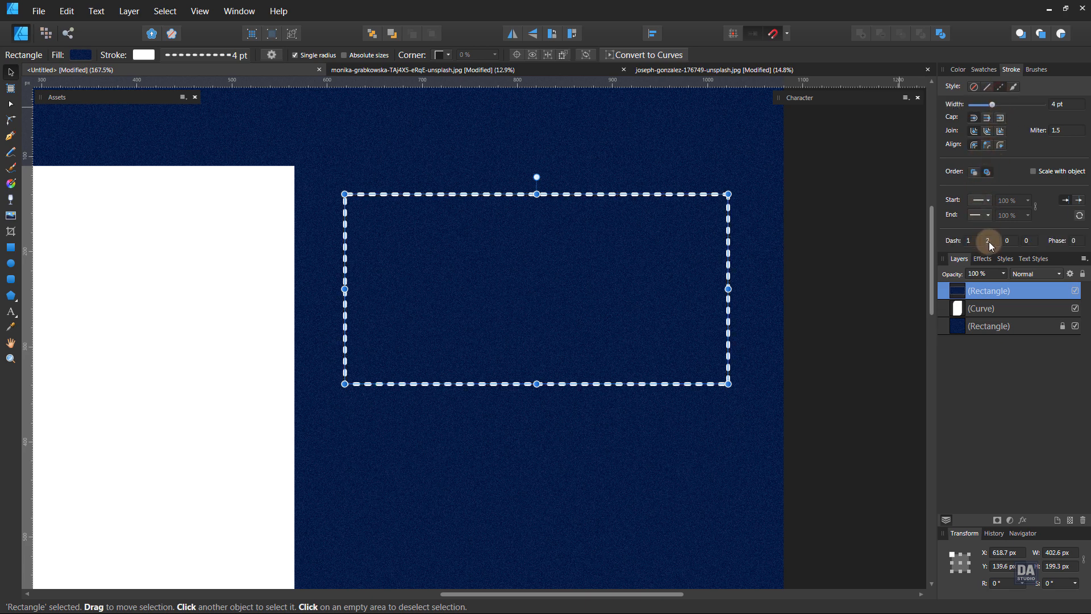
{"action": "scroll", "coordinate": [976, 242], "scroll_direction": "up", "scroll_amount": 2}
{"action": "scroll", "coordinate": [977, 242], "scroll_direction": "up", "scroll_amount": 2}
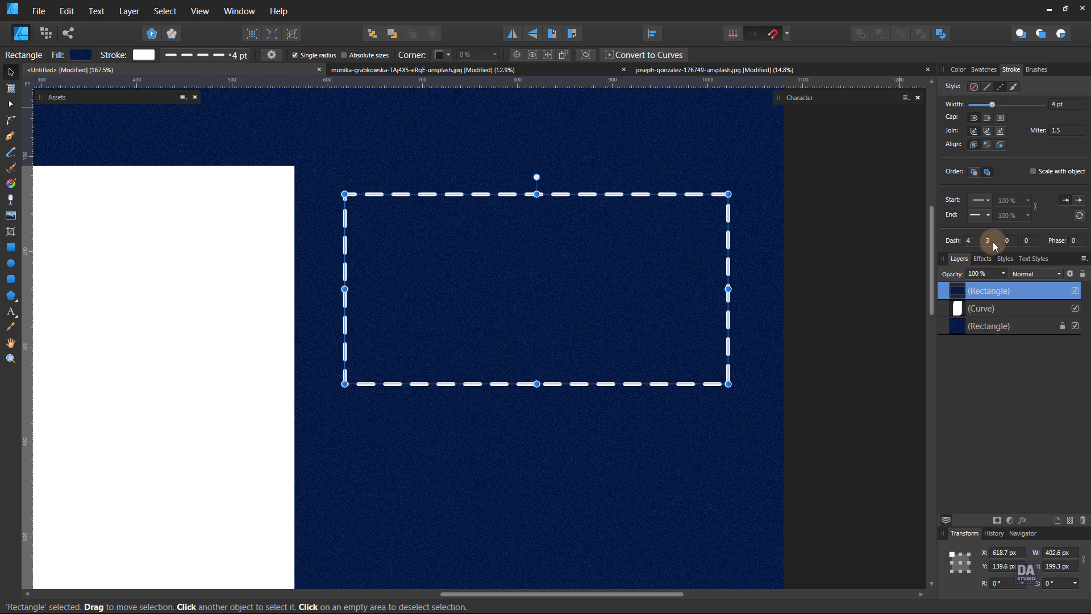
{"action": "scroll", "coordinate": [994, 241], "scroll_direction": "down", "scroll_amount": 1}
{"action": "scroll", "coordinate": [993, 241], "scroll_direction": "up", "scroll_amount": 1}
{"action": "left_click", "coordinate": [750, 289]}
- Widen the gap in the small rectangle's dash pattern to 5
{"action": "scroll", "coordinate": [674, 292], "scroll_direction": "down", "scroll_amount": 4}
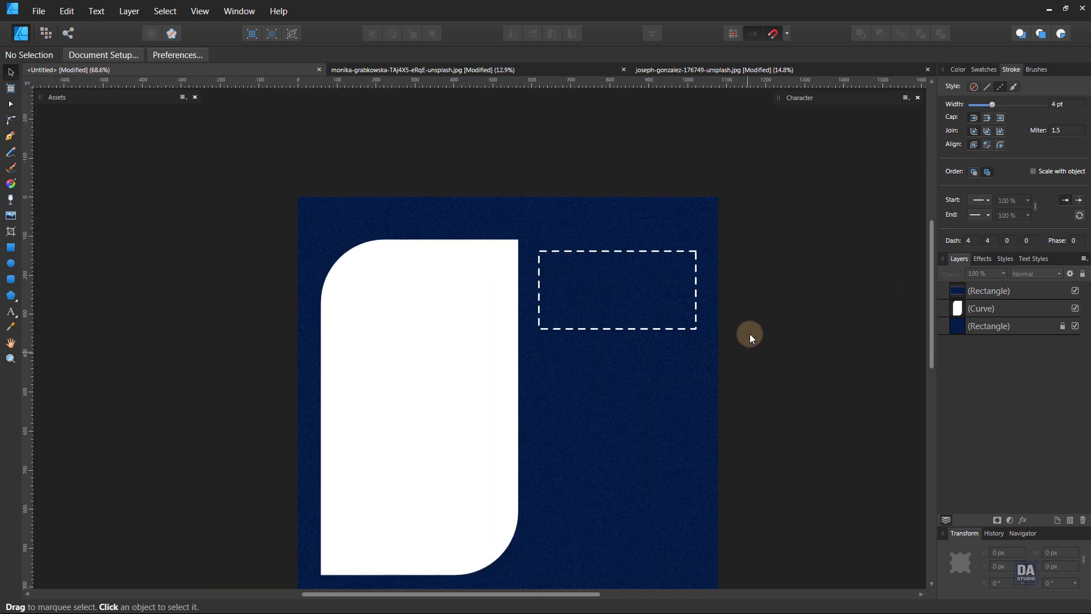
{"action": "left_click", "coordinate": [694, 324]}
{"action": "scroll", "coordinate": [991, 242], "scroll_direction": "up", "scroll_amount": 1}
{"action": "left_click", "coordinate": [851, 312]}
{"action": "key", "text": "ctrl+z"}
{"action": "left_click", "coordinate": [823, 339]}
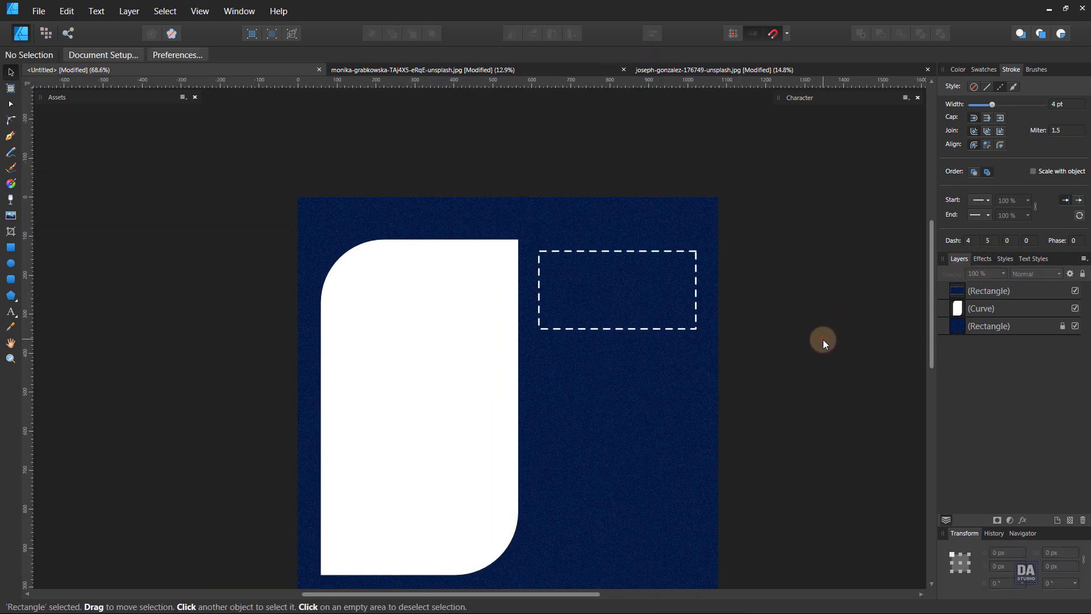
- Draw a rounded rectangle about 375 × 94 px on the page's lower right, centred beneath the dashed rectangle
{"action": "key", "text": "space"}
{"action": "left_click_drag", "start_coordinate": [718, 369], "coordinate": [698, 300]}
{"action": "scroll", "coordinate": [698, 301], "scroll_direction": "down", "scroll_amount": 2}
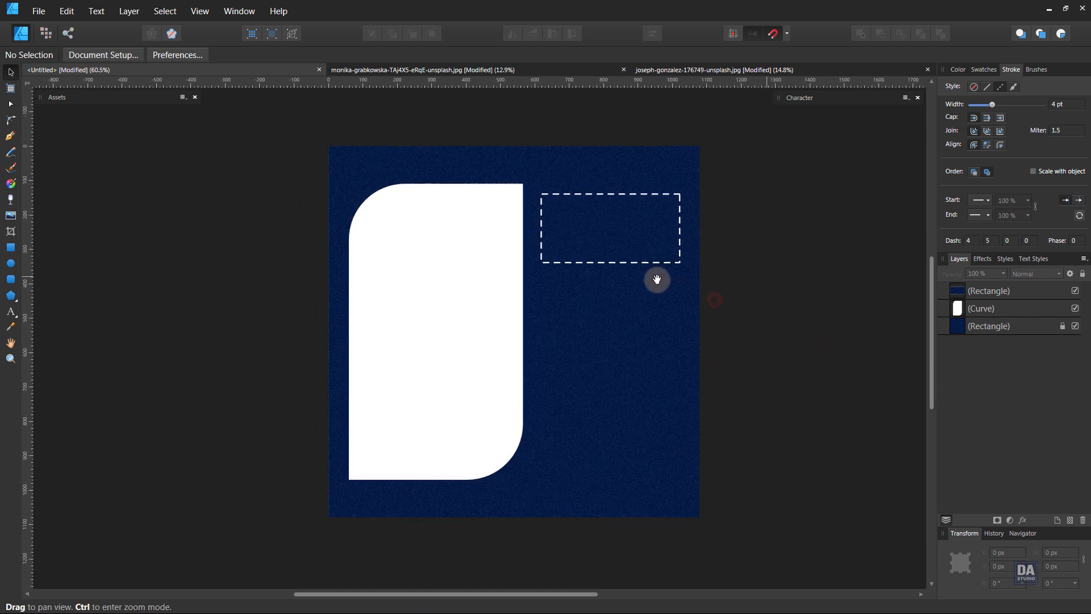
{"action": "left_click_drag", "start_coordinate": [700, 309], "coordinate": [699, 307]}
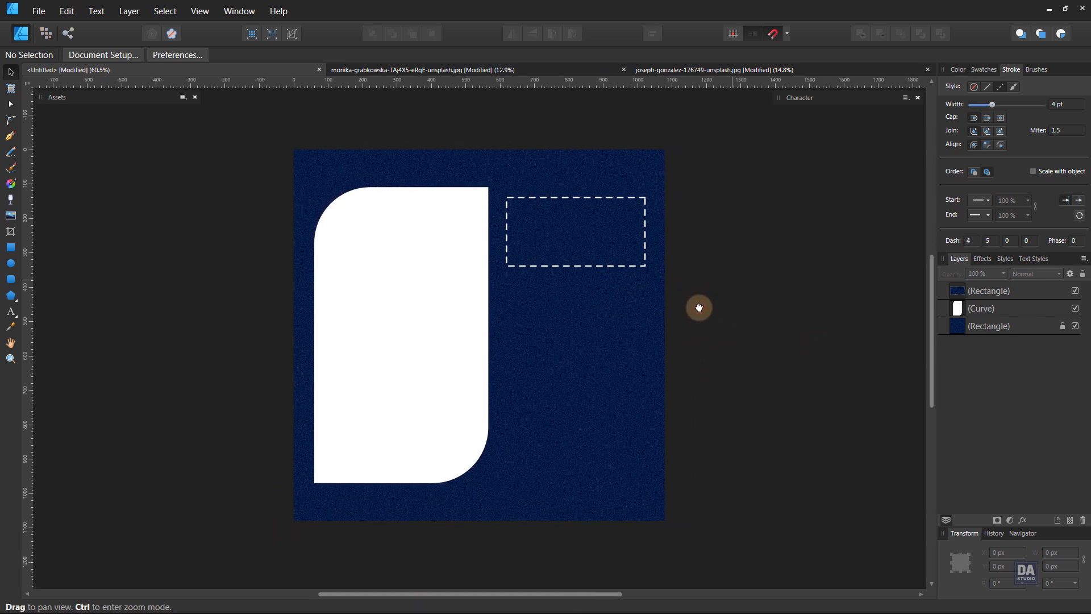
{"action": "left_click", "coordinate": [10, 282]}
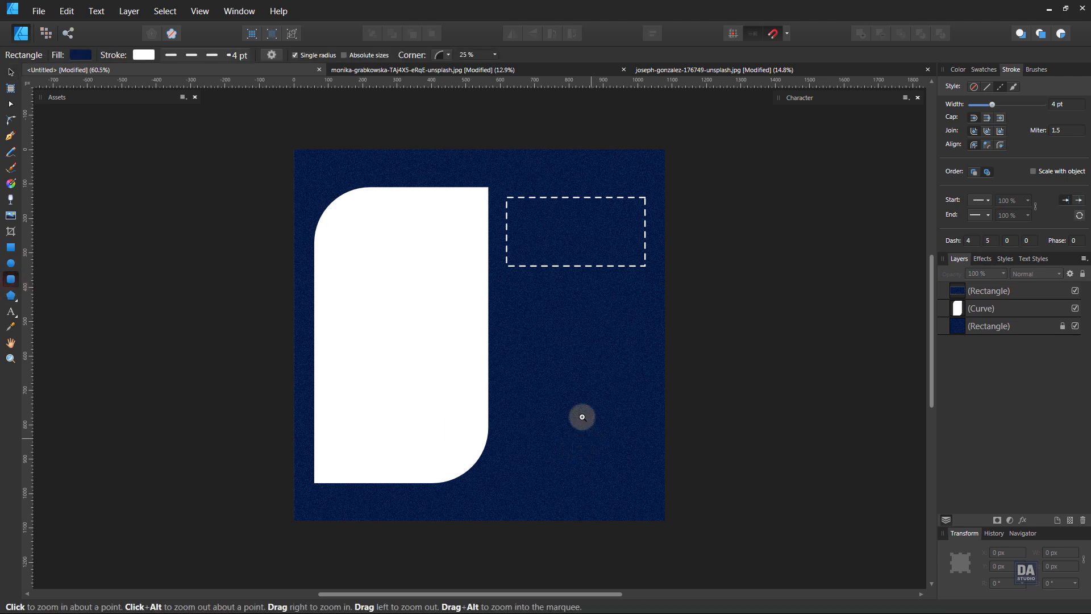
{"action": "scroll", "coordinate": [580, 414], "scroll_direction": "up", "scroll_amount": 3}
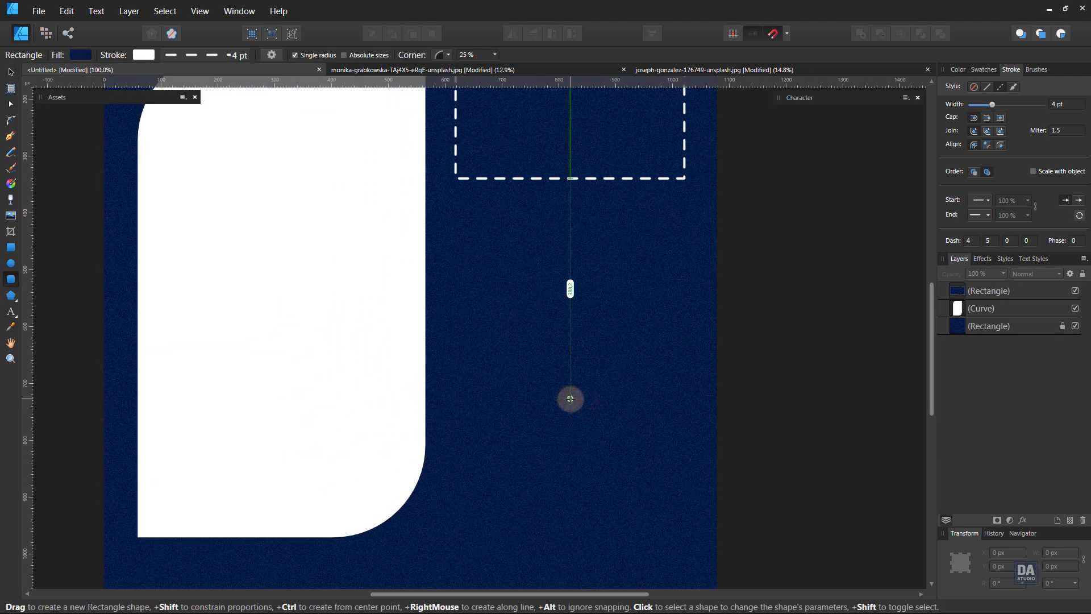
{"action": "left_click_drag", "start_coordinate": [571, 404], "coordinate": [677, 430]}
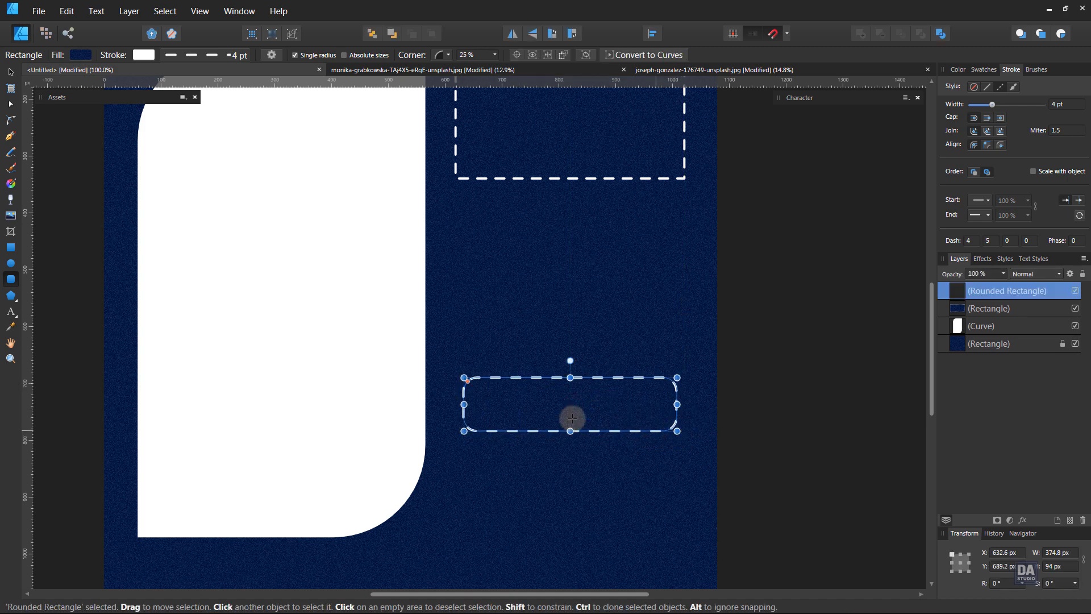
- Round the lower-right rounded rectangle's corners to 50 % and enlarge it about its centre to about 390 × 118 px
{"action": "left_click_drag", "start_coordinate": [467, 381], "coordinate": [478, 388]}
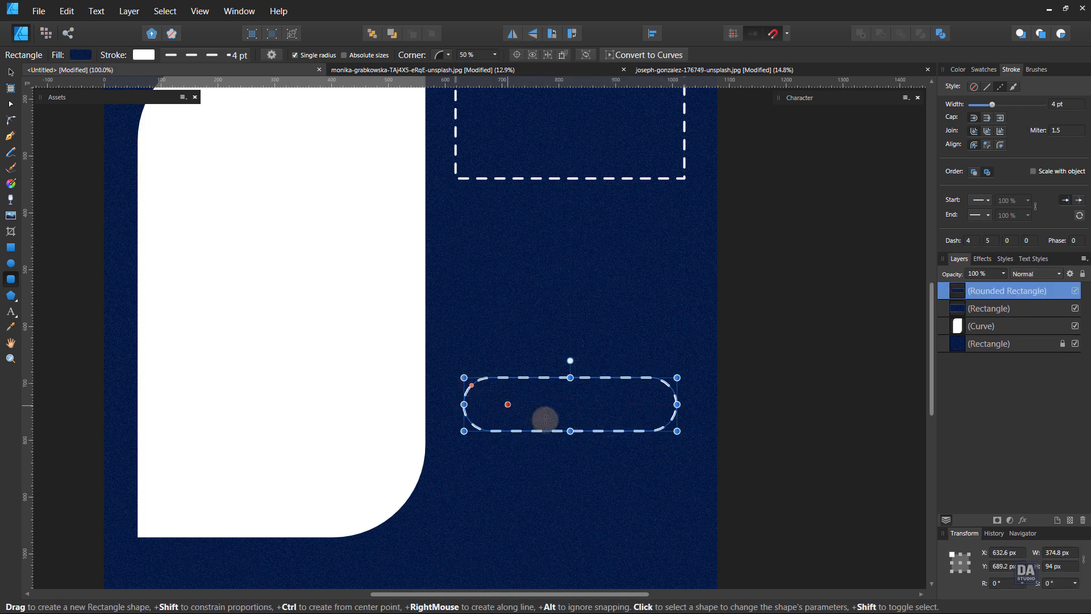
{"action": "scroll", "coordinate": [548, 414], "scroll_direction": "up", "scroll_amount": 1}
{"action": "scroll", "coordinate": [566, 421], "scroll_direction": "up", "scroll_amount": 1}
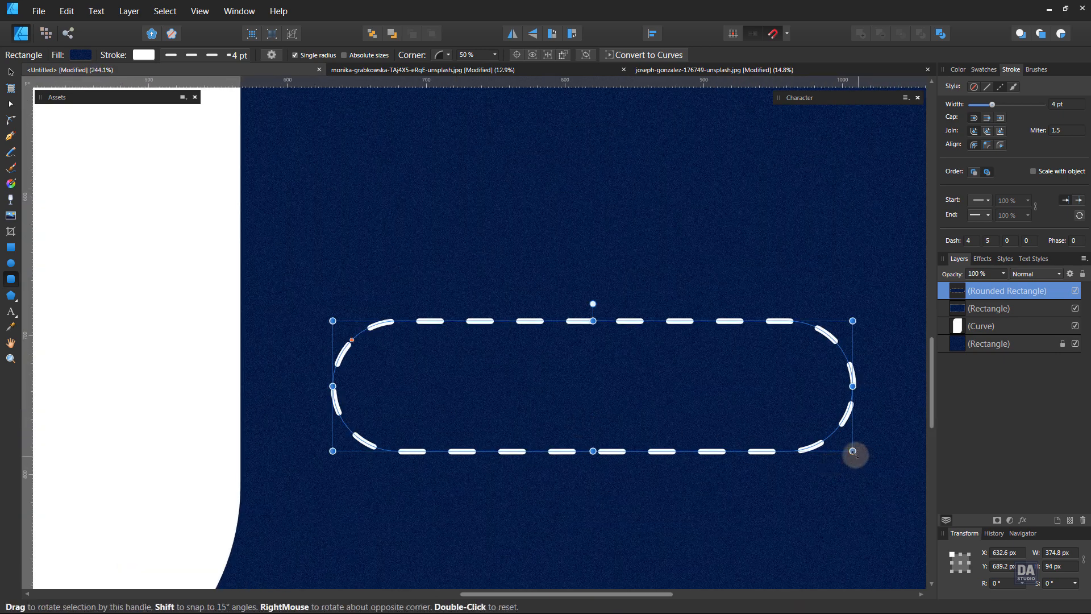
{"action": "left_click_drag", "start_coordinate": [853, 451], "coordinate": [863, 453]}
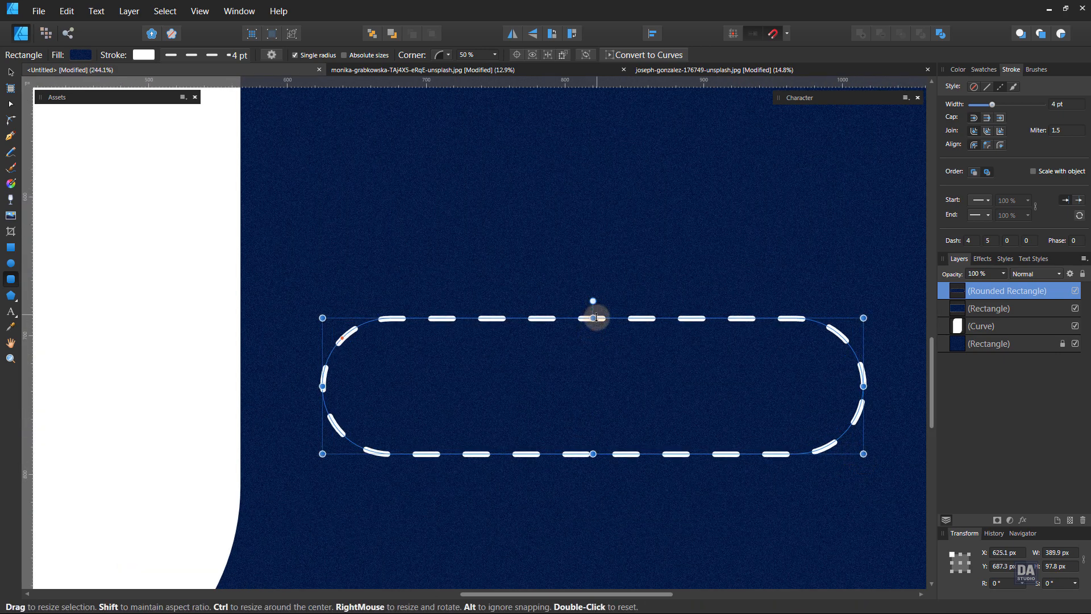
{"action": "left_click_drag", "start_coordinate": [592, 318], "coordinate": [594, 304]}
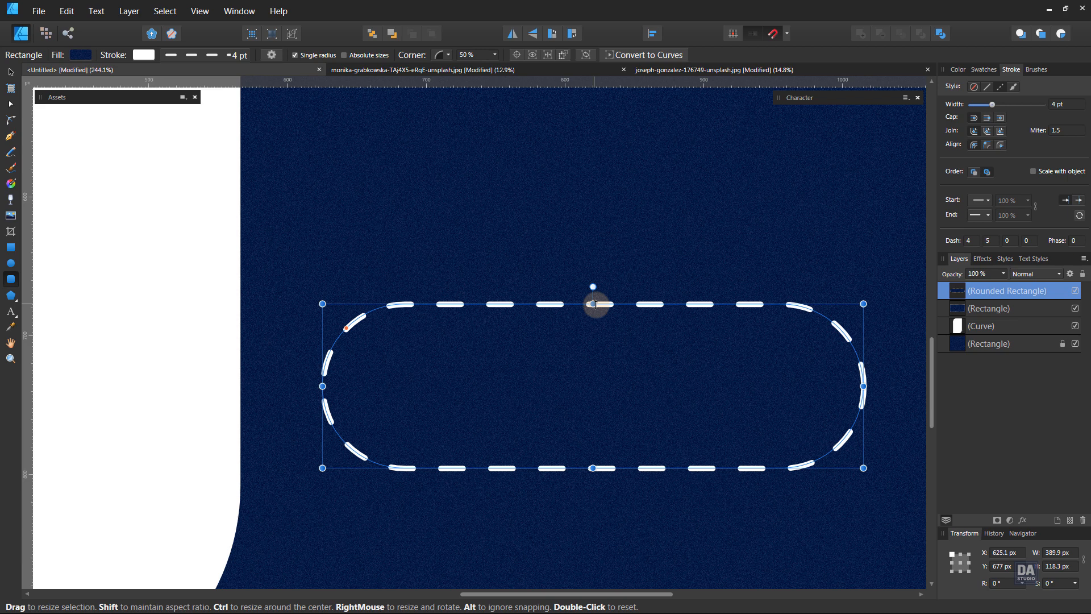
- Duplicate the dashed rounded rectangle and give the copy a white fill with no outline
{"action": "right_click", "coordinate": [1029, 294]}
{"action": "left_click", "coordinate": [1005, 400]}
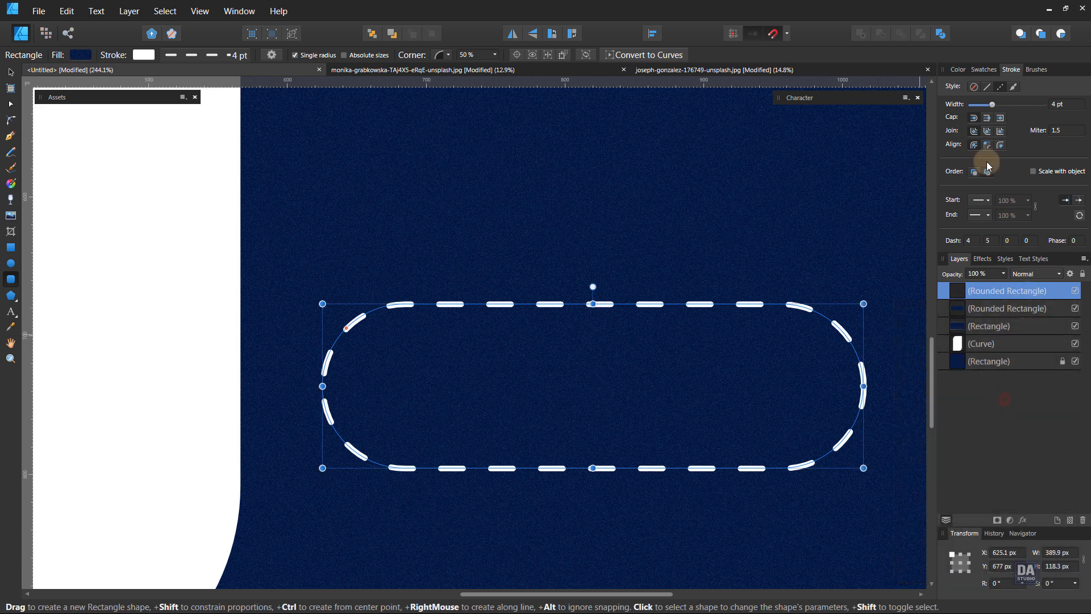
{"action": "left_click", "coordinate": [984, 69]}
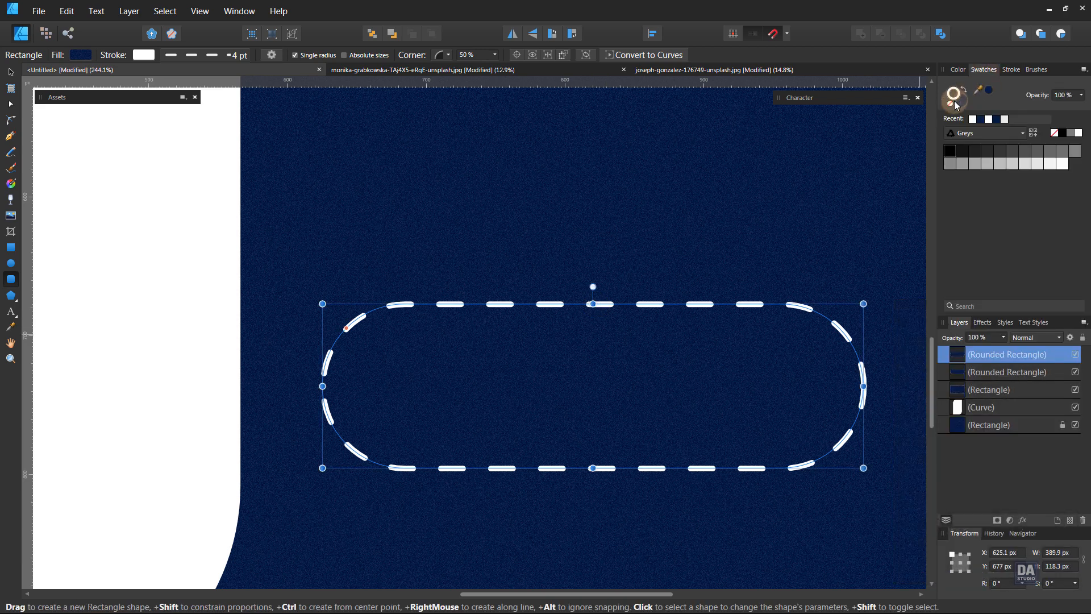
{"action": "left_click", "coordinate": [951, 105]}
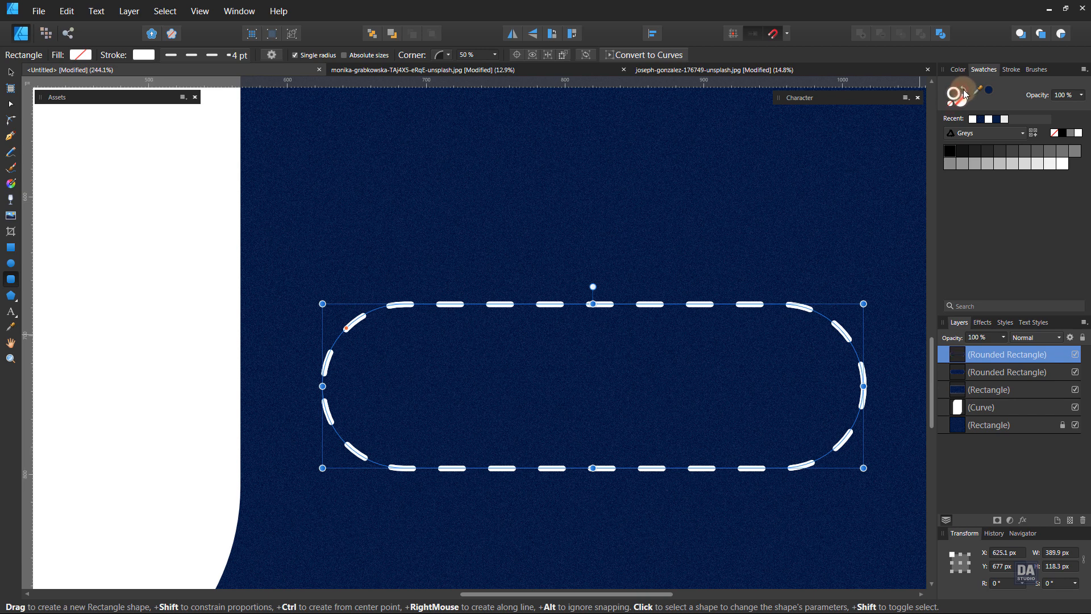
{"action": "left_click", "coordinate": [965, 92]}
{"action": "key", "text": "v"}
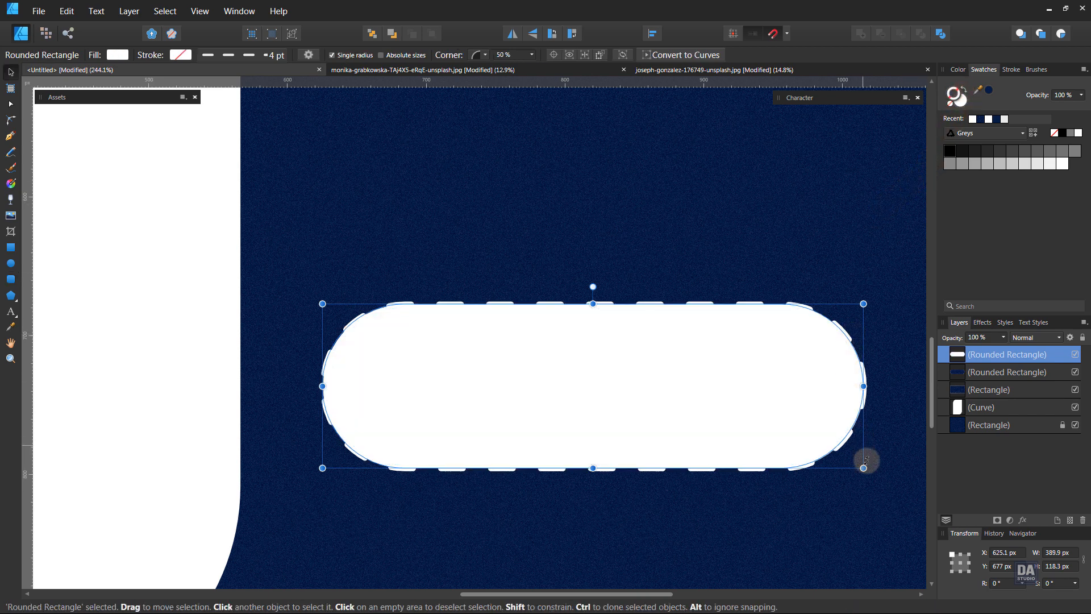
- Shrink the white rounded copy about its centre to about 366 × 98 px, leaving a margin inside the dashed outline
{"action": "left_click_drag", "start_coordinate": [863, 468], "coordinate": [850, 464]}
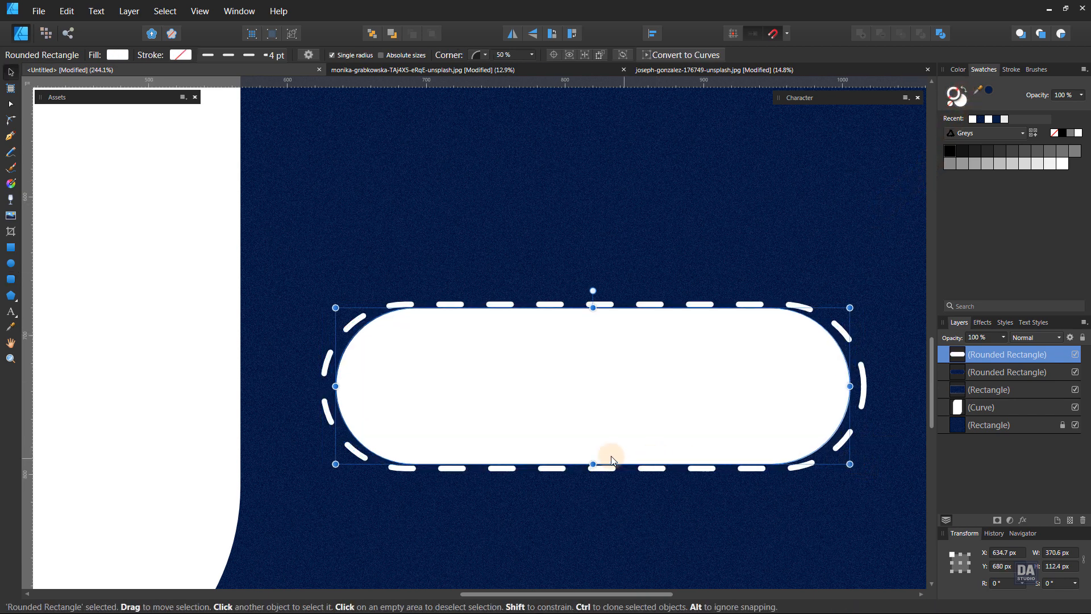
{"action": "left_click_drag", "start_coordinate": [593, 463], "coordinate": [593, 454]}
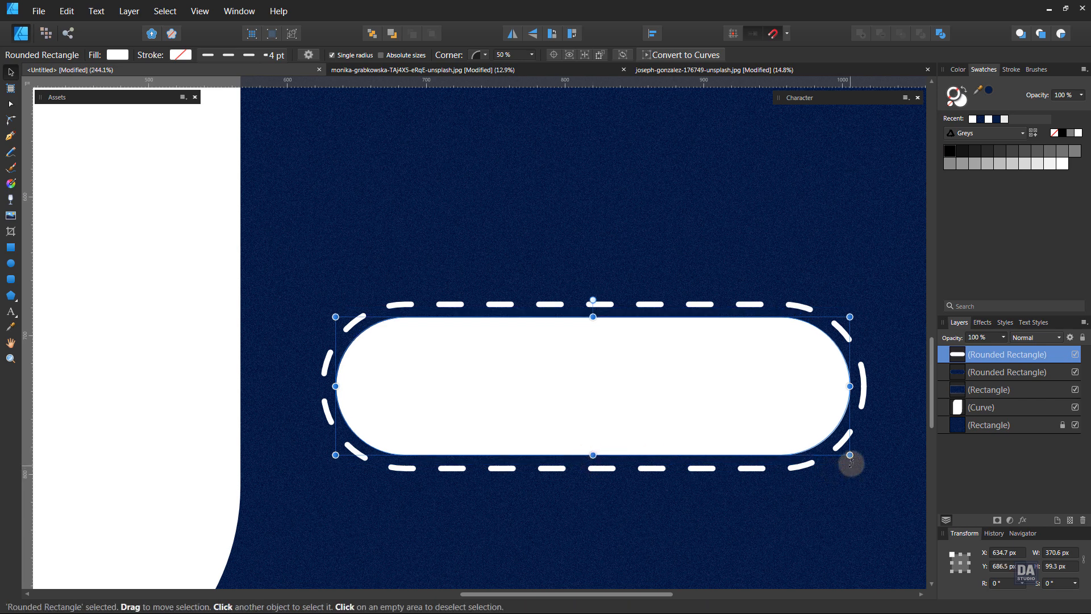
{"action": "mouse_move", "coordinate": [850, 455]}
{"action": "left_mouse_down"}
{"action": "mouse_move", "coordinate": [838, 453]}
{"action": "mouse_move", "coordinate": [847, 455]}
{"action": "left_mouse_up"}
- Set the dashed rounded outline's dash length to 3 and gap to 3
{"action": "left_click", "coordinate": [863, 395]}
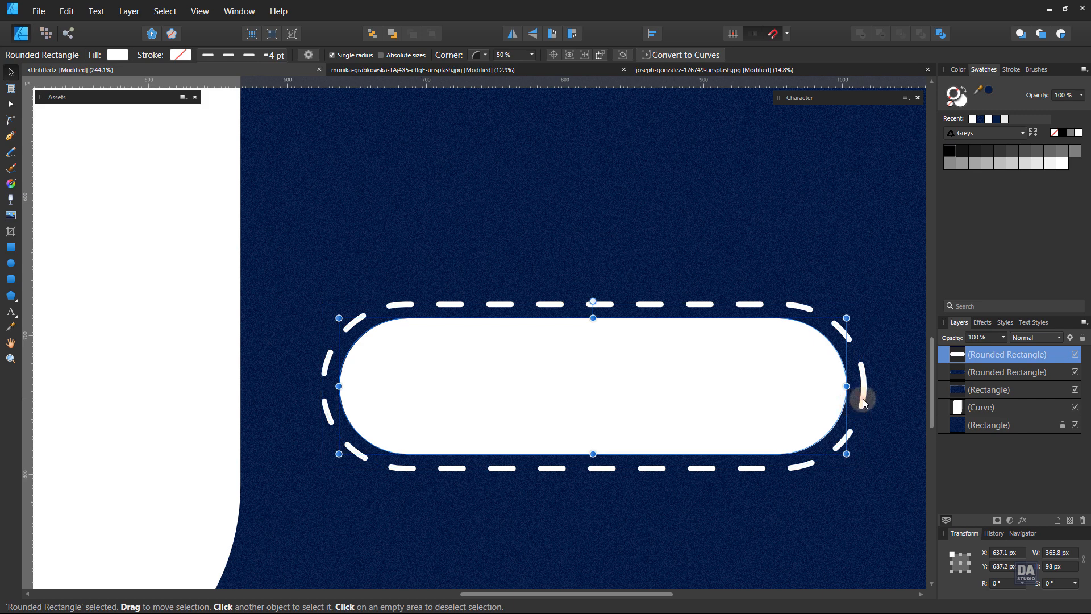
{"action": "left_click", "coordinate": [1011, 70]}
{"action": "scroll", "coordinate": [995, 242], "scroll_direction": "down", "scroll_amount": 3}
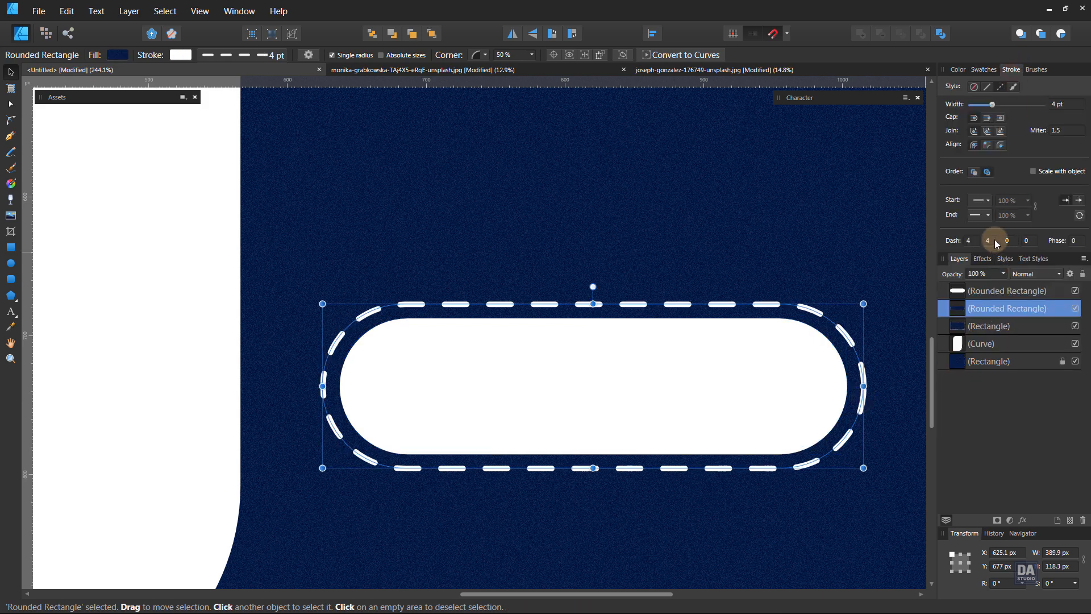
{"action": "scroll", "coordinate": [994, 243], "scroll_direction": "up", "scroll_amount": 1}
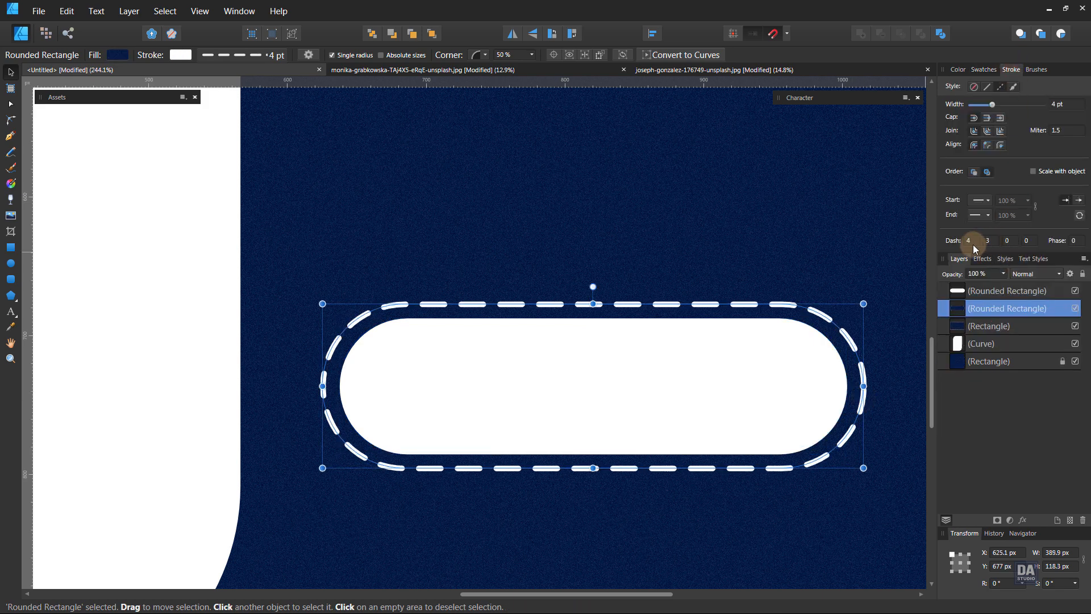
{"action": "scroll", "coordinate": [973, 245], "scroll_direction": "down", "scroll_amount": 1}
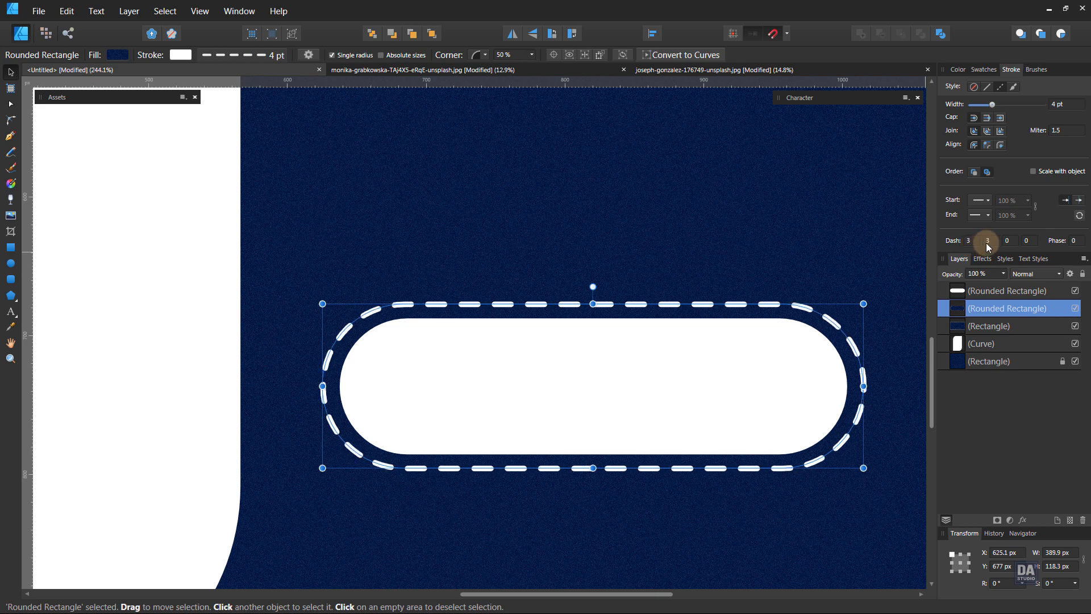
- Try combinations of 2 and 3 for the dash length and gap of the rounded outline
{"action": "scroll", "coordinate": [975, 242], "scroll_direction": "down", "scroll_amount": 1}
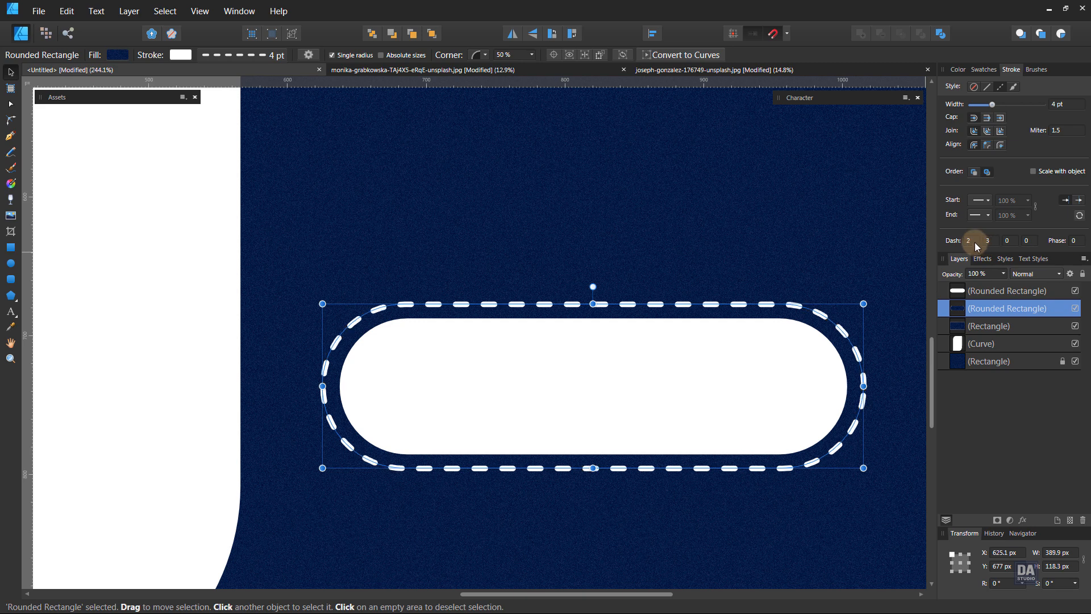
{"action": "scroll", "coordinate": [997, 239], "scroll_direction": "down", "scroll_amount": 1}
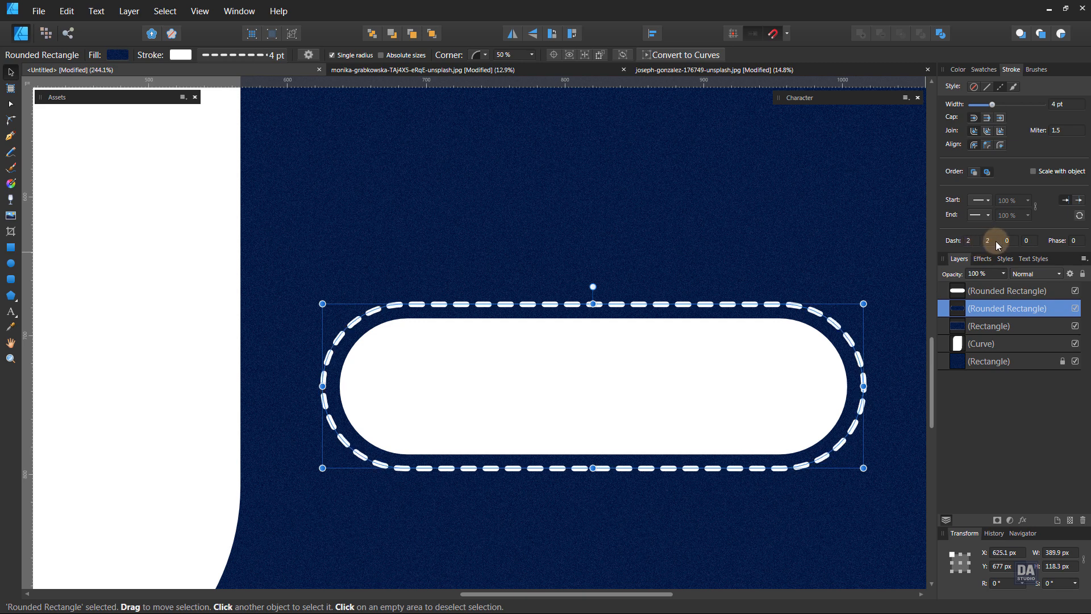
{"action": "scroll", "coordinate": [974, 245], "scroll_direction": "up", "scroll_amount": 1}
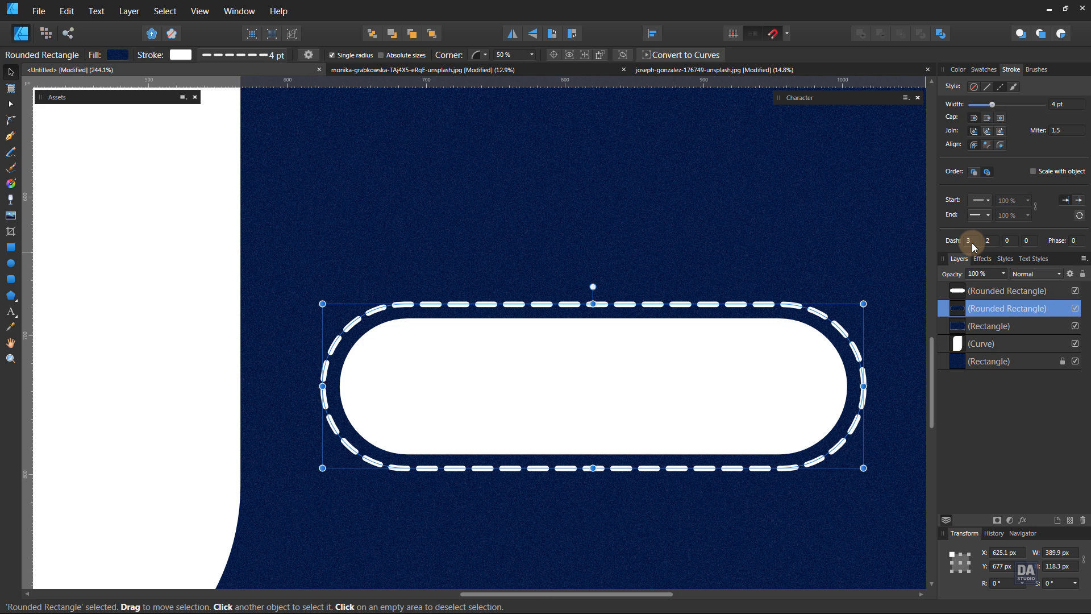
{"action": "scroll", "coordinate": [974, 246], "scroll_direction": "down", "scroll_amount": 2}
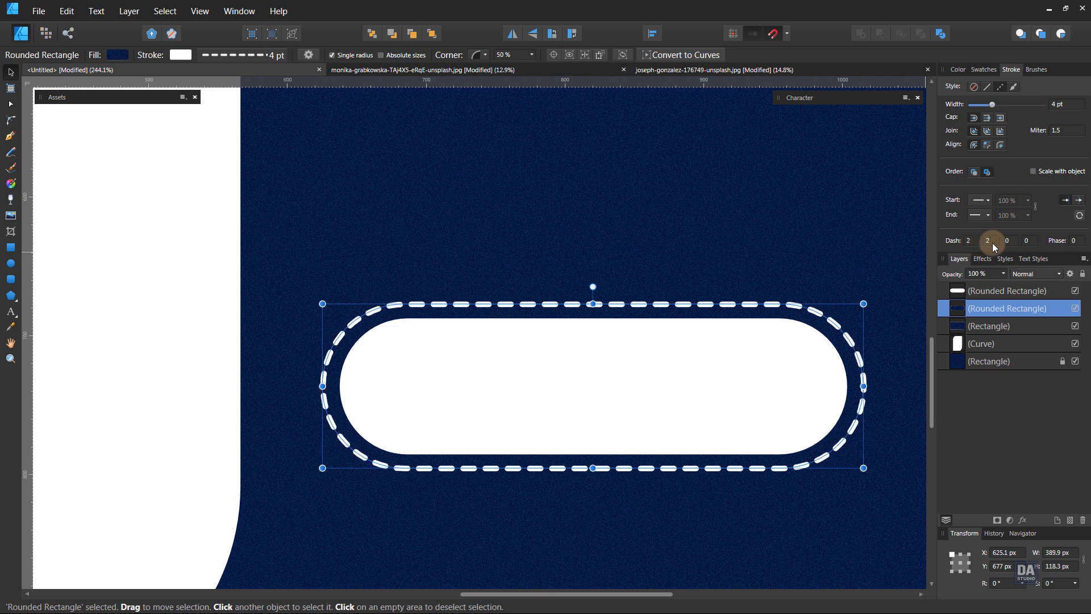
{"action": "scroll", "coordinate": [990, 241], "scroll_direction": "up", "scroll_amount": 1}
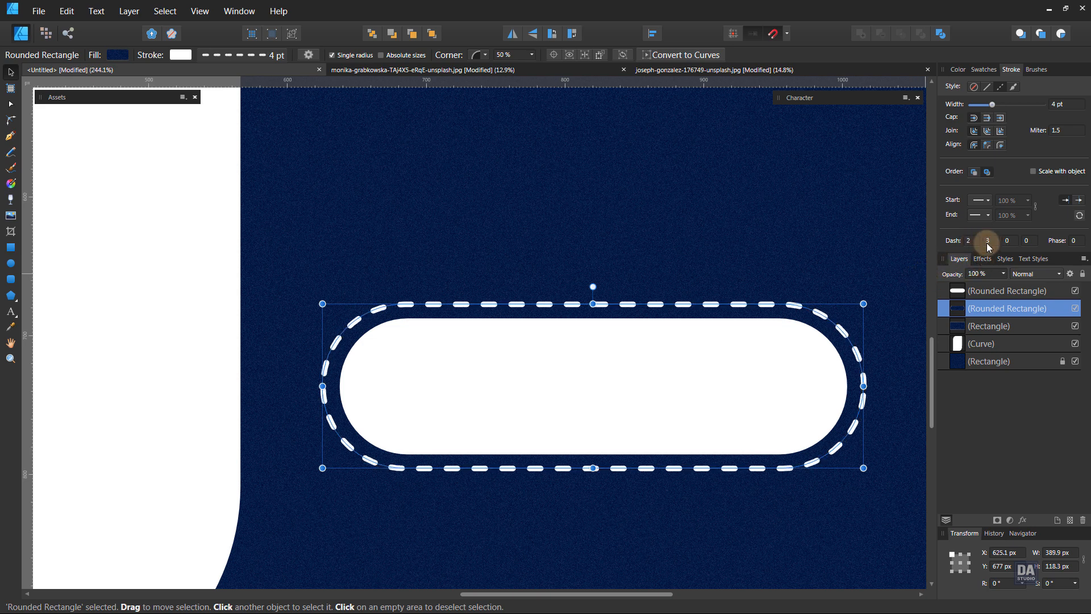
{"action": "scroll", "coordinate": [986, 242], "scroll_direction": "up", "scroll_amount": 1}
{"action": "scroll", "coordinate": [971, 241], "scroll_direction": "up", "scroll_amount": 1}
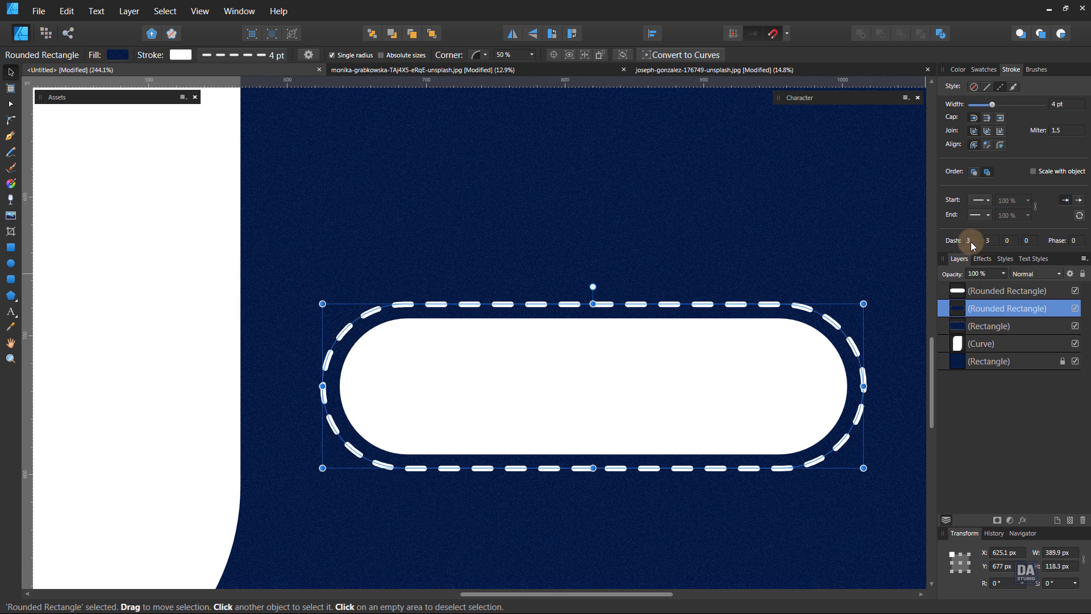
- Draw a white square about 53 × 53 px touching the upper-right corner of the large white shape
{"action": "left_click", "coordinate": [905, 270]}
{"action": "scroll", "coordinate": [713, 306], "scroll_direction": "down", "scroll_amount": 6}
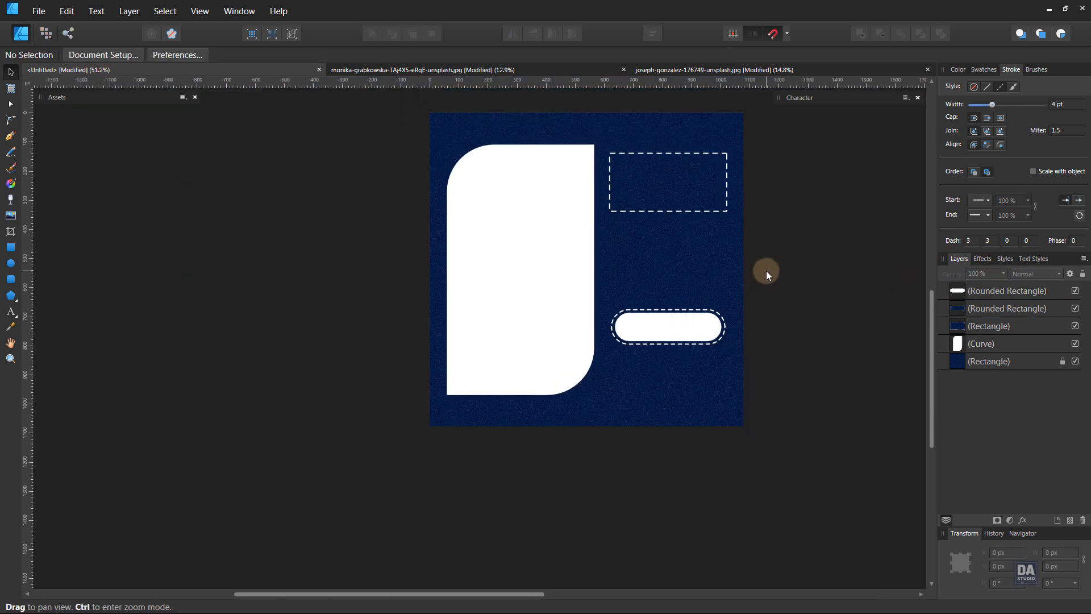
{"action": "left_click_drag", "start_coordinate": [767, 273], "coordinate": [702, 344]}
{"action": "scroll", "coordinate": [702, 344], "scroll_direction": "up", "scroll_amount": 2}
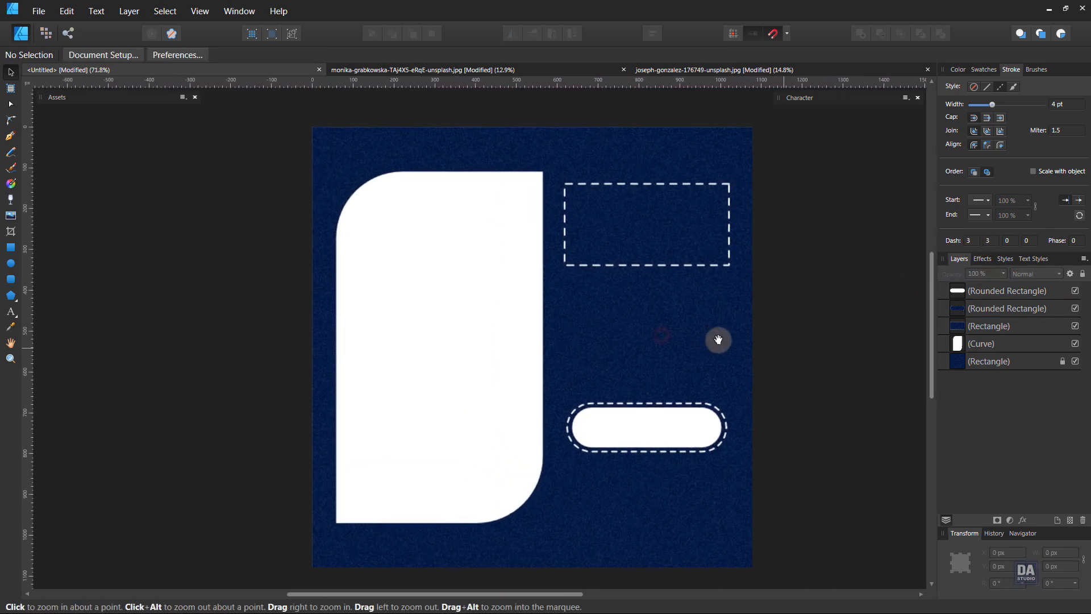
{"action": "left_click_drag", "start_coordinate": [791, 339], "coordinate": [787, 339]}
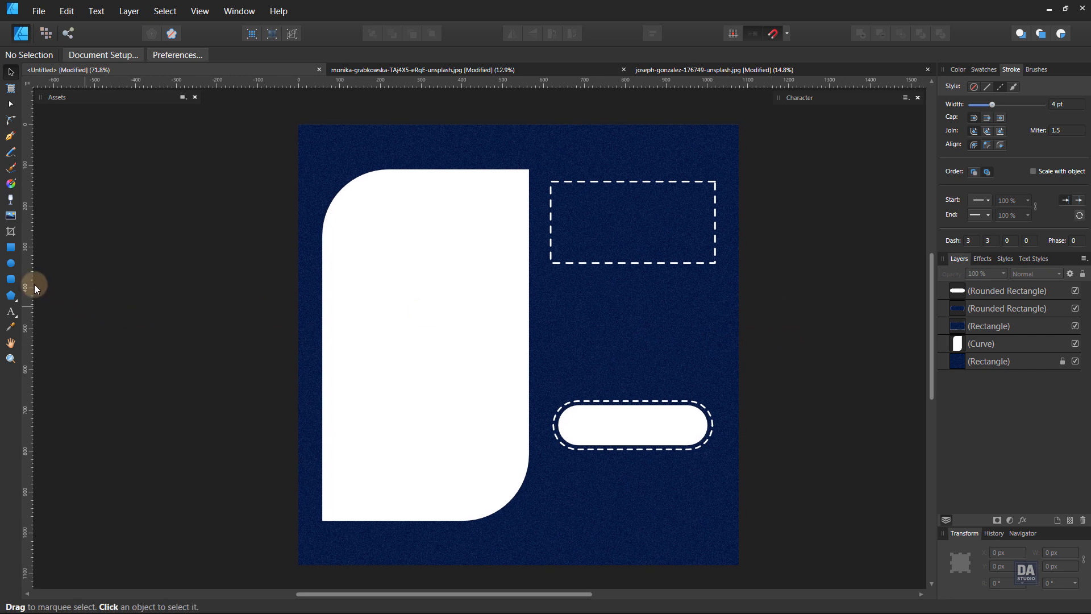
{"action": "left_click", "coordinate": [10, 247]}
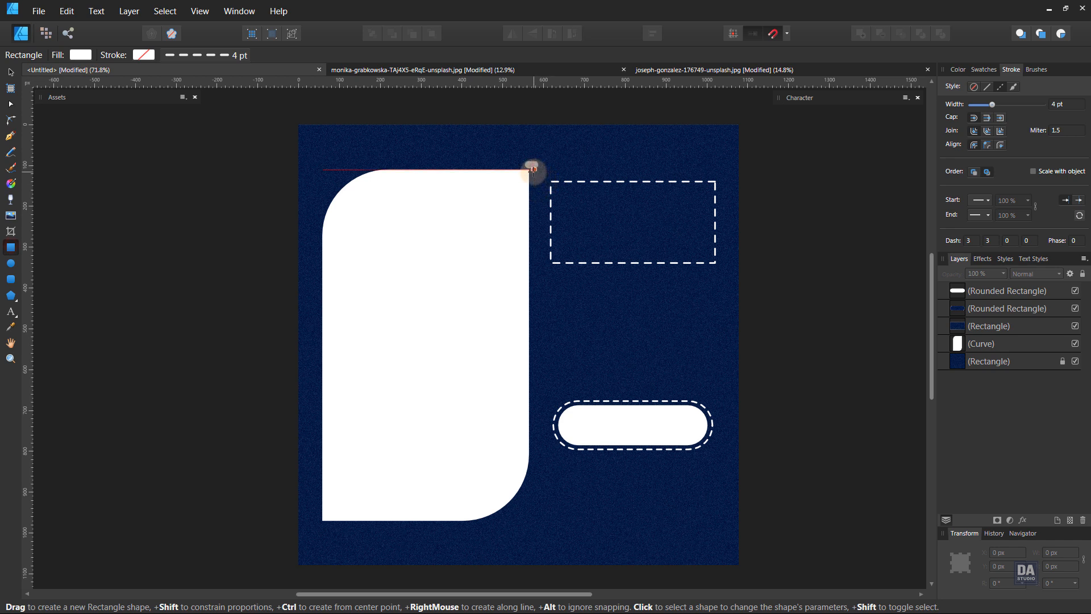
{"action": "left_click_drag", "start_coordinate": [530, 169], "coordinate": [551, 148]}
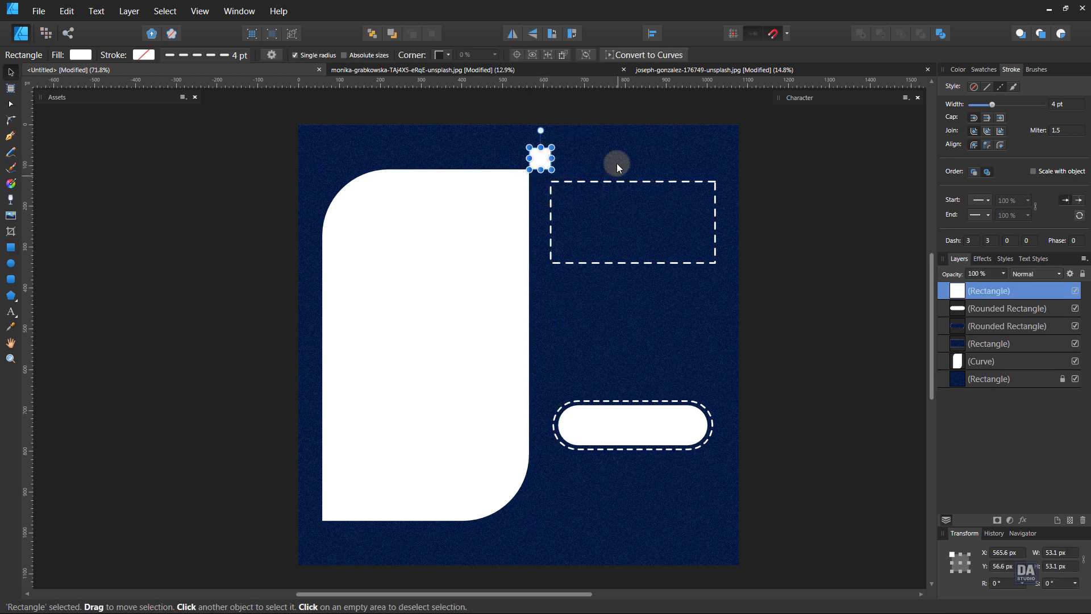
{"action": "left_click", "coordinate": [621, 156]}
- Place a copy of the small white square centred on the lower-left corner of the large white shape
{"action": "left_click", "coordinate": [548, 163]}
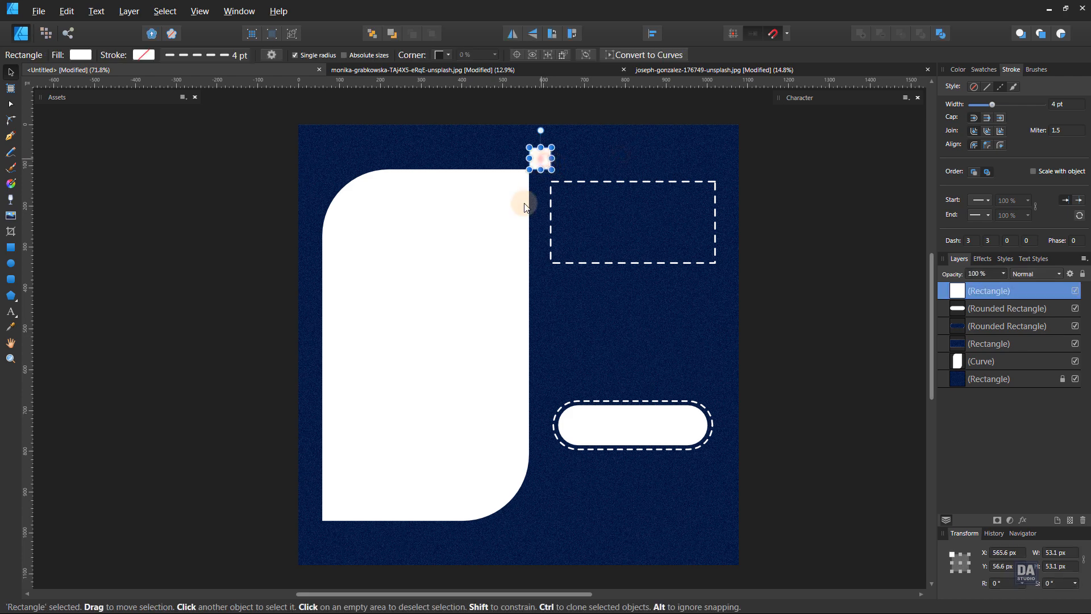
{"action": "mouse_move", "coordinate": [524, 208]}
{"action": "left_mouse_down"}
{"action": "mouse_move", "coordinate": [352, 525]}
{"action": "mouse_move", "coordinate": [321, 528]}
{"action": "mouse_move", "coordinate": [312, 477]}
{"action": "left_mouse_up"}
{"action": "left_click", "coordinate": [339, 550]}
{"action": "scroll", "coordinate": [327, 552], "scroll_direction": "up", "scroll_amount": 4}
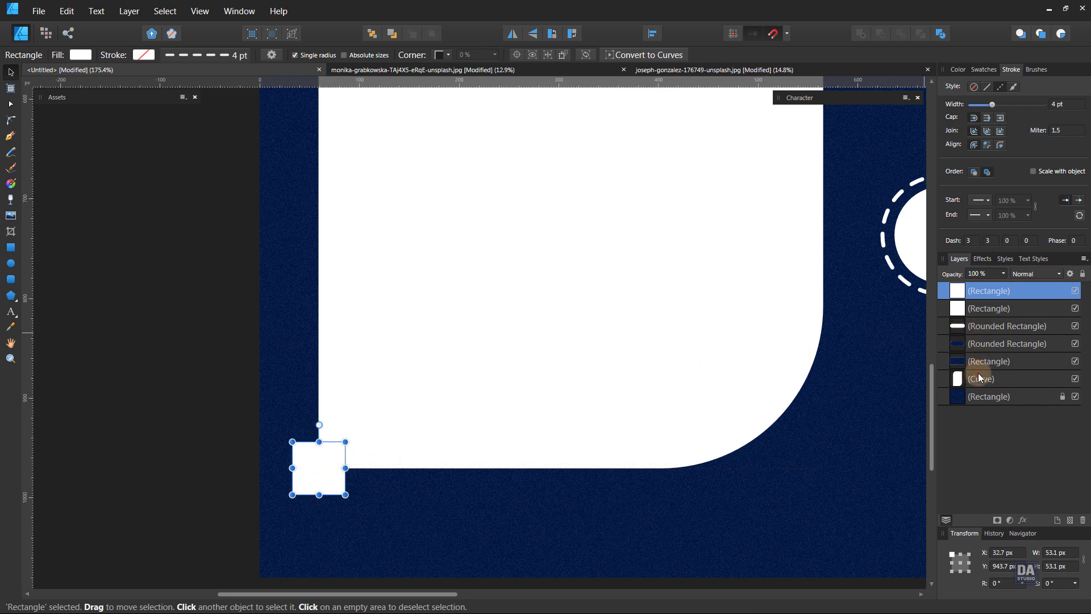
- Move the large white curve layer to the top of the layer stack
{"action": "left_click_drag", "start_coordinate": [989, 379], "coordinate": [995, 284]}
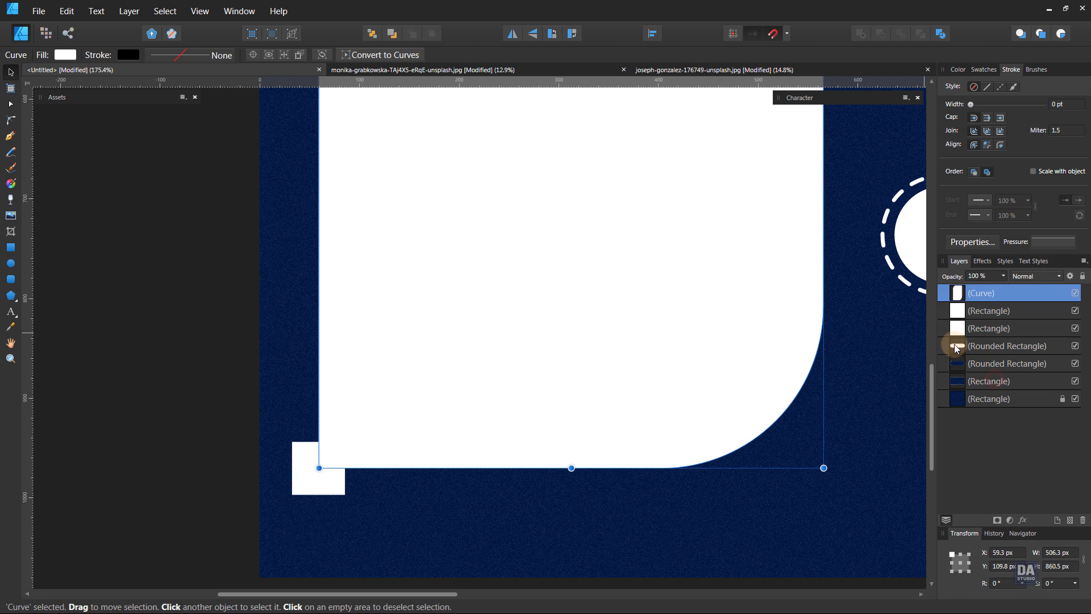
{"action": "left_click", "coordinate": [874, 416]}
{"action": "scroll", "coordinate": [495, 318], "scroll_direction": "down", "scroll_amount": 5}
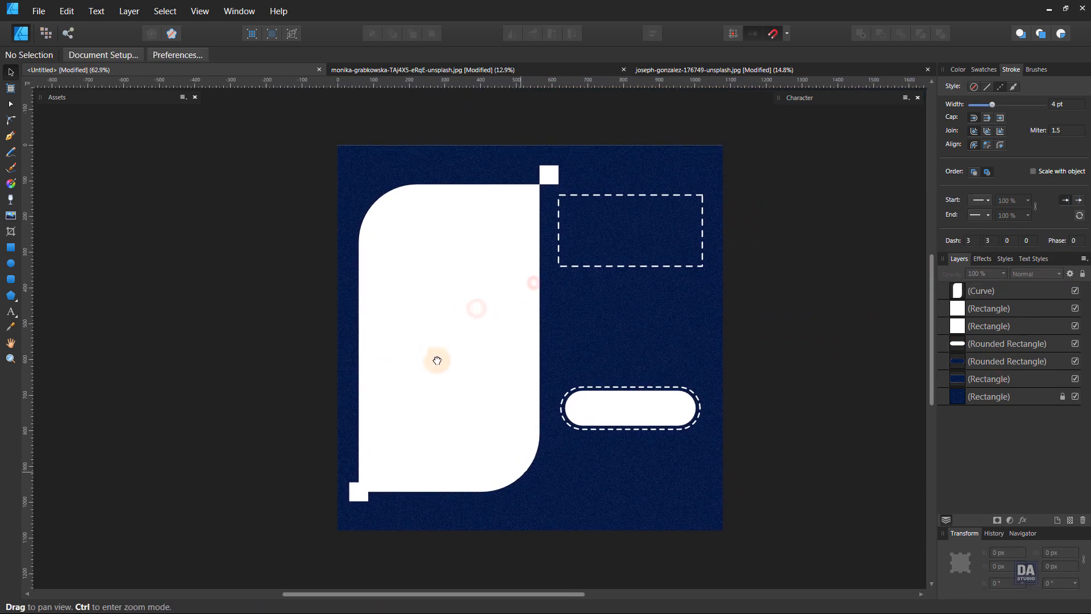
{"action": "left_click_drag", "start_coordinate": [437, 360], "coordinate": [517, 319]}
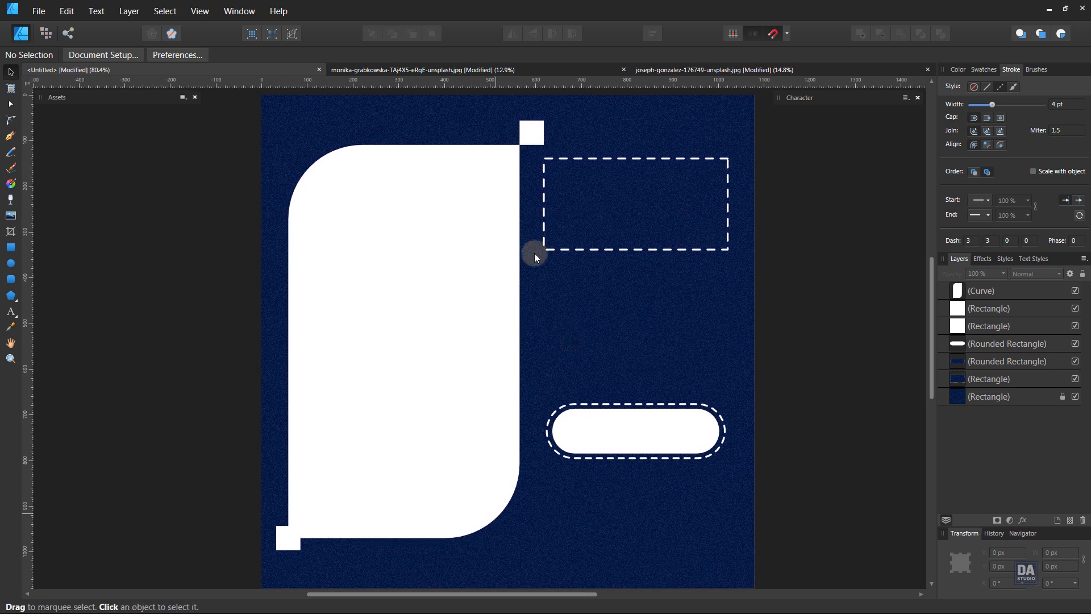
- Scale the oranges photo in the monika-grabkowska document down proportionally to about 1022 × 1533 px
{"action": "left_click", "coordinate": [659, 68]}
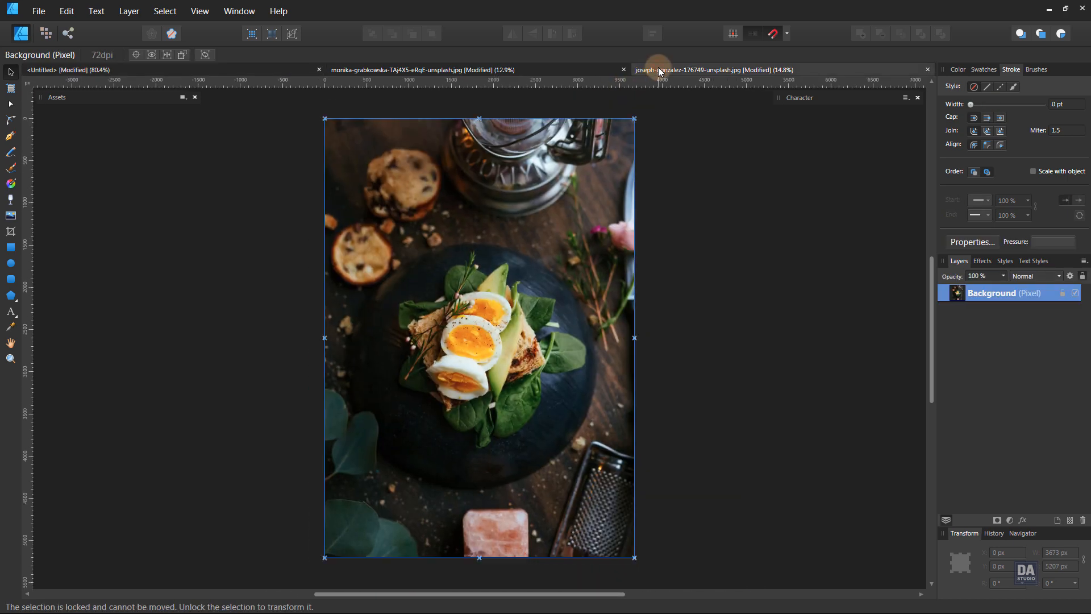
{"action": "left_click", "coordinate": [527, 69]}
{"action": "left_click", "coordinate": [516, 172]}
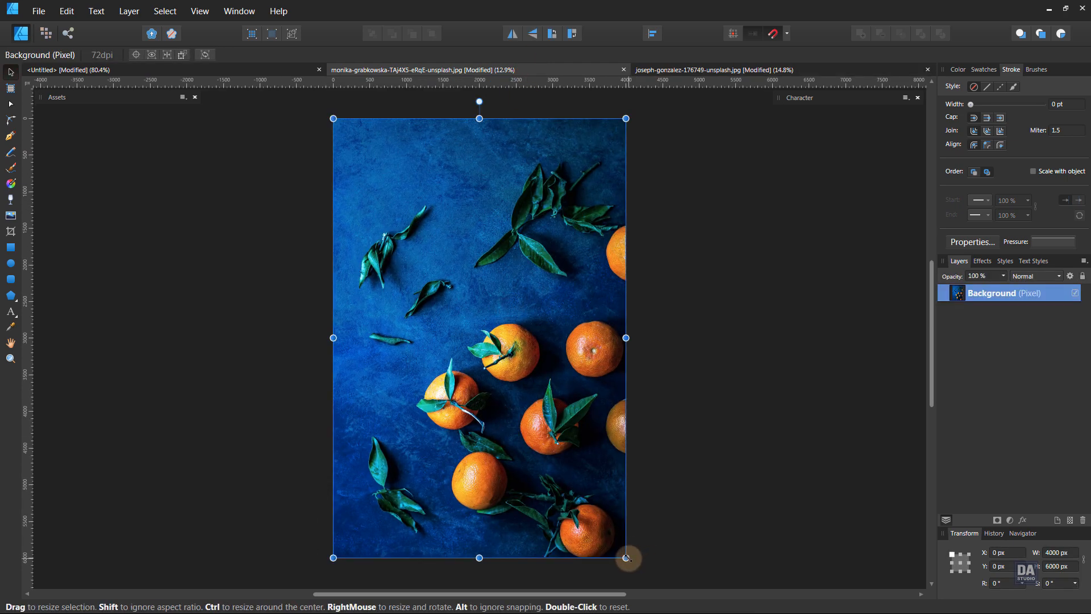
{"action": "left_click_drag", "start_coordinate": [625, 557], "coordinate": [407, 230]}
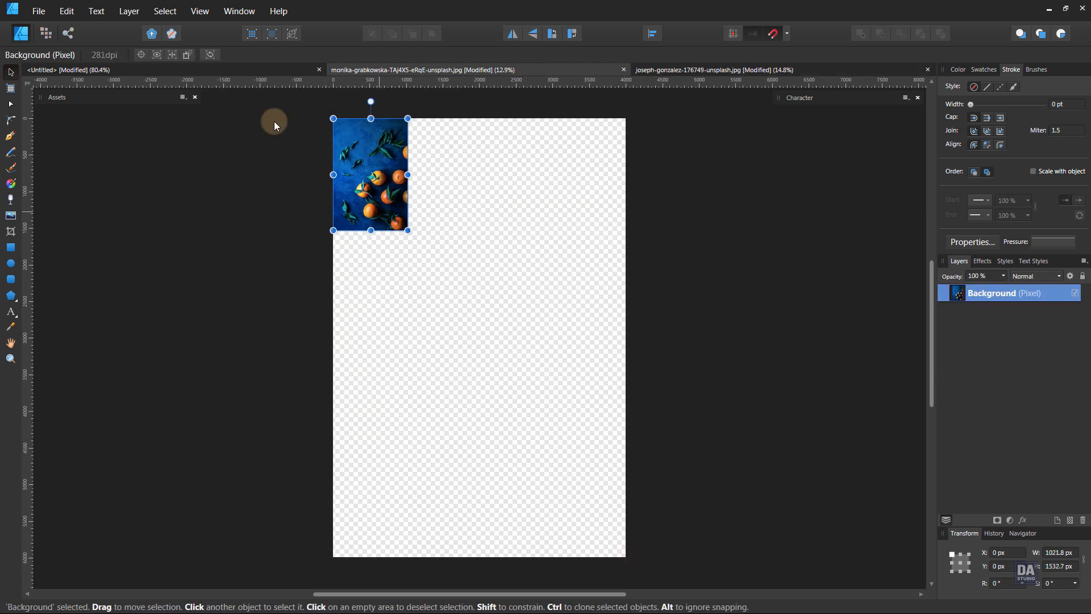
- Copy the oranges photo and paste it inside the locked dark blue background rectangle of the untitled design
{"action": "left_click", "coordinate": [66, 12]}
{"action": "left_click", "coordinate": [51, 67]}
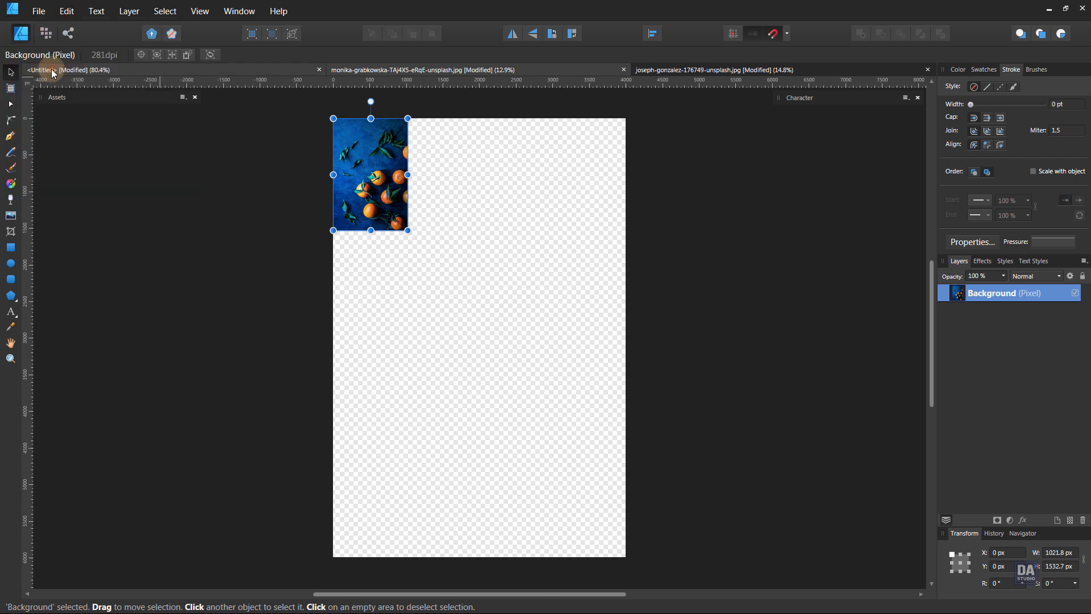
{"action": "left_click", "coordinate": [67, 70]}
{"action": "left_click", "coordinate": [987, 401]}
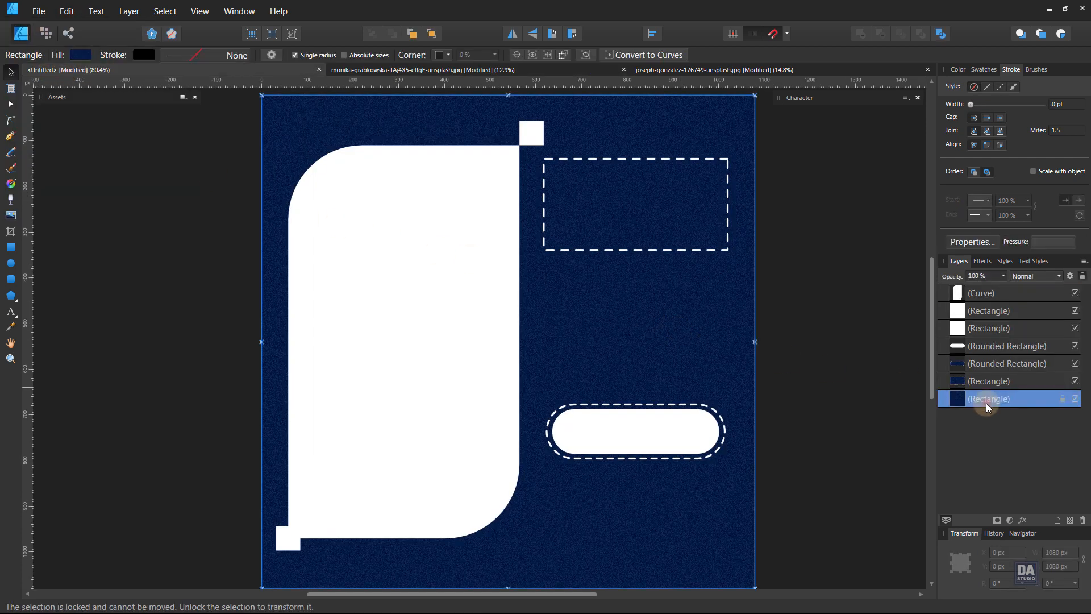
{"action": "left_click", "coordinate": [66, 13]}
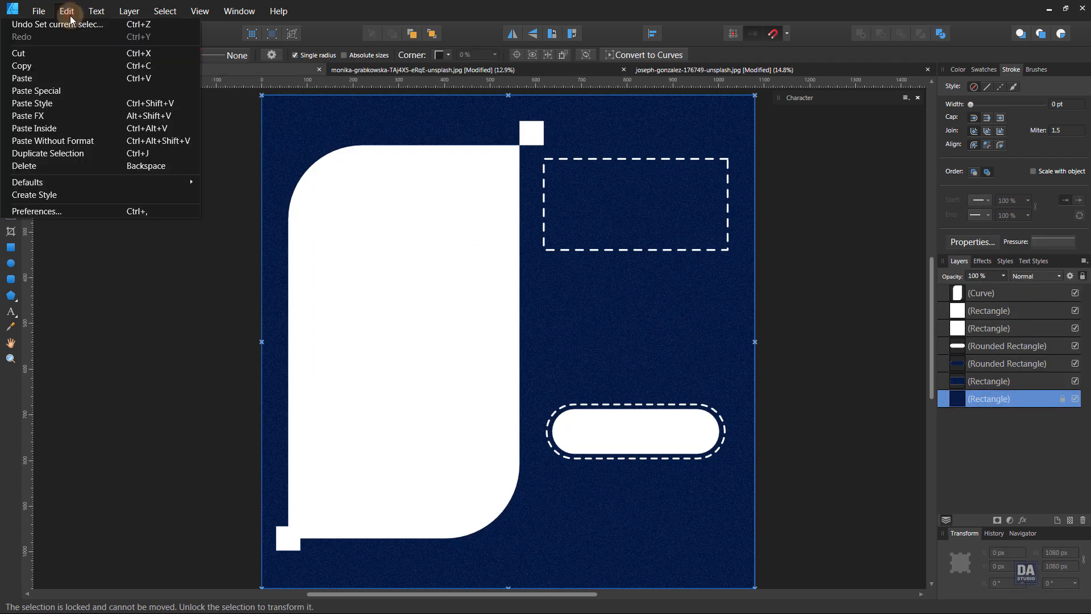
{"action": "left_click", "coordinate": [67, 128]}
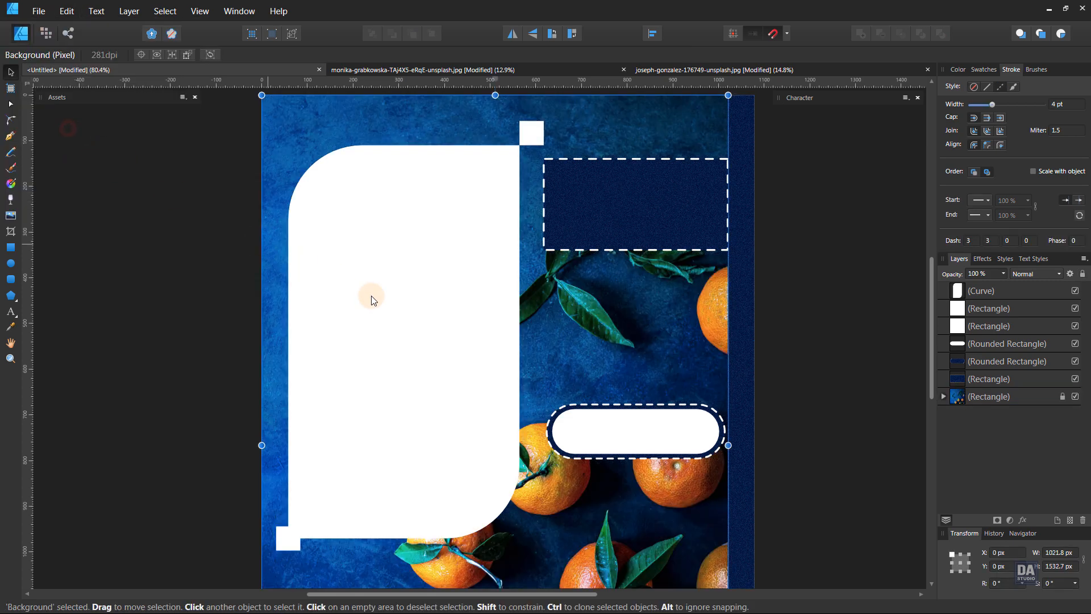
- Enlarge the nested oranges photo proportionally to about 1233 × 1849 px and reposition it to cover the whole canvas from its left edge
{"action": "scroll", "coordinate": [440, 333], "scroll_direction": "down", "scroll_amount": 5}
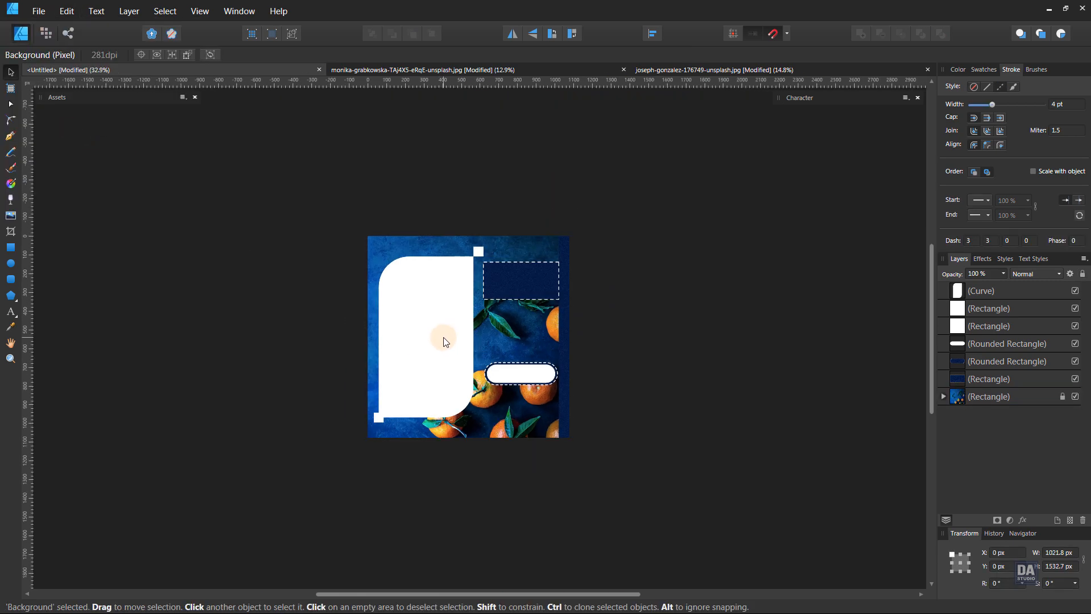
{"action": "left_click", "coordinate": [943, 396]}
{"action": "scroll", "coordinate": [666, 489], "scroll_direction": "up", "scroll_amount": 2}
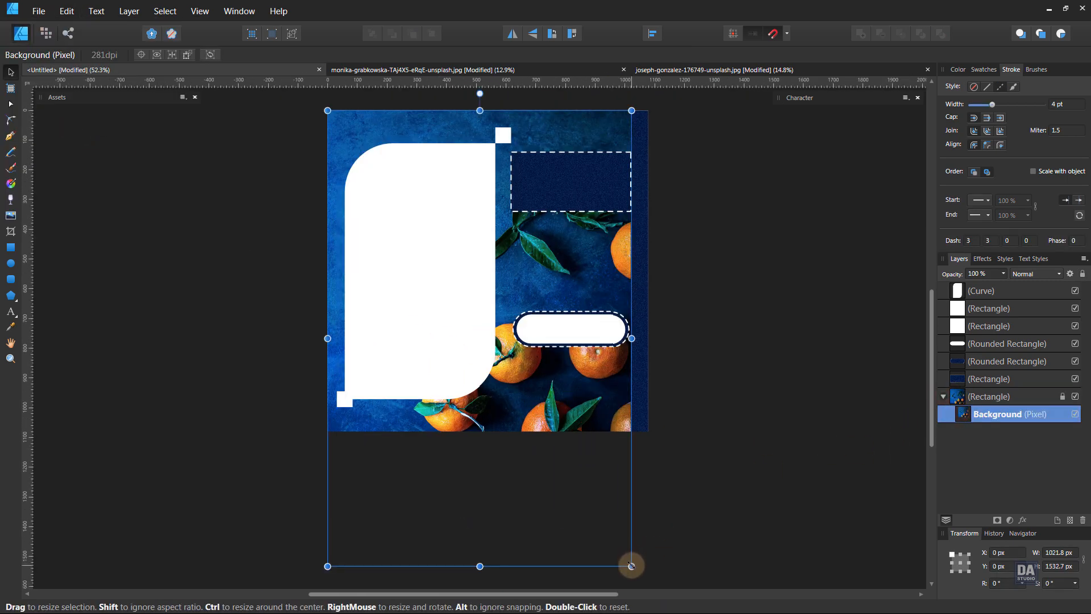
{"action": "left_click_drag", "start_coordinate": [630, 564], "coordinate": [670, 584]}
{"action": "left_click_drag", "start_coordinate": [629, 532], "coordinate": [625, 495]}
{"action": "scroll", "coordinate": [531, 455], "scroll_direction": "down", "scroll_amount": 3}
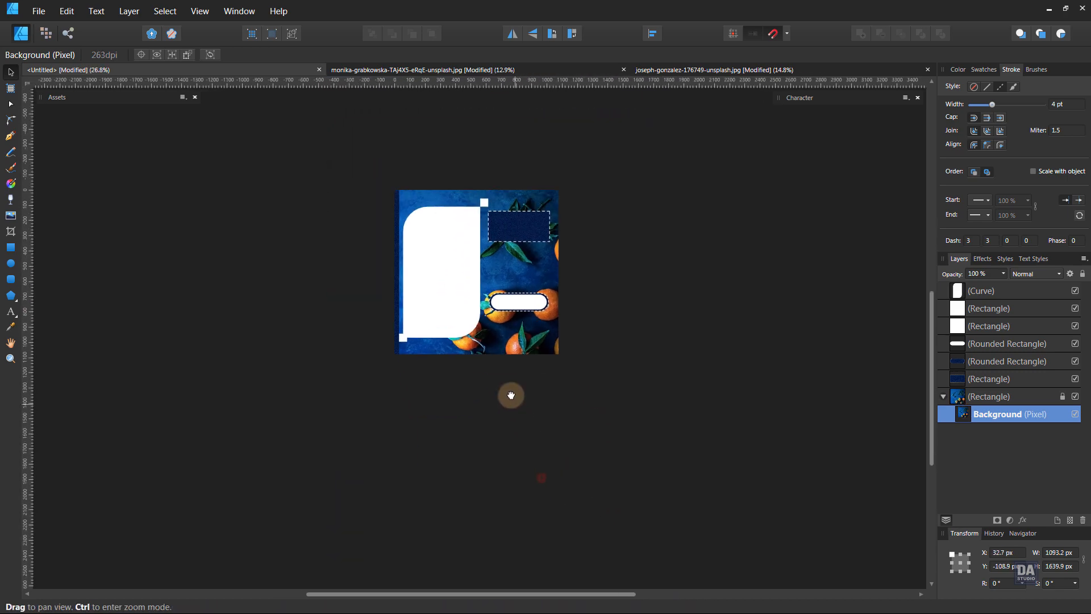
{"action": "left_click_drag", "start_coordinate": [567, 421], "coordinate": [629, 501]}
{"action": "left_click_drag", "start_coordinate": [571, 448], "coordinate": [537, 404]}
{"action": "mouse_move", "coordinate": [589, 461]}
{"action": "left_mouse_down"}
{"action": "mouse_move", "coordinate": [557, 415]}
{"action": "mouse_move", "coordinate": [548, 419]}
{"action": "mouse_move", "coordinate": [555, 446]}
{"action": "mouse_move", "coordinate": [574, 456]}
{"action": "left_mouse_up"}
{"action": "left_click_drag", "start_coordinate": [559, 398], "coordinate": [561, 404]}
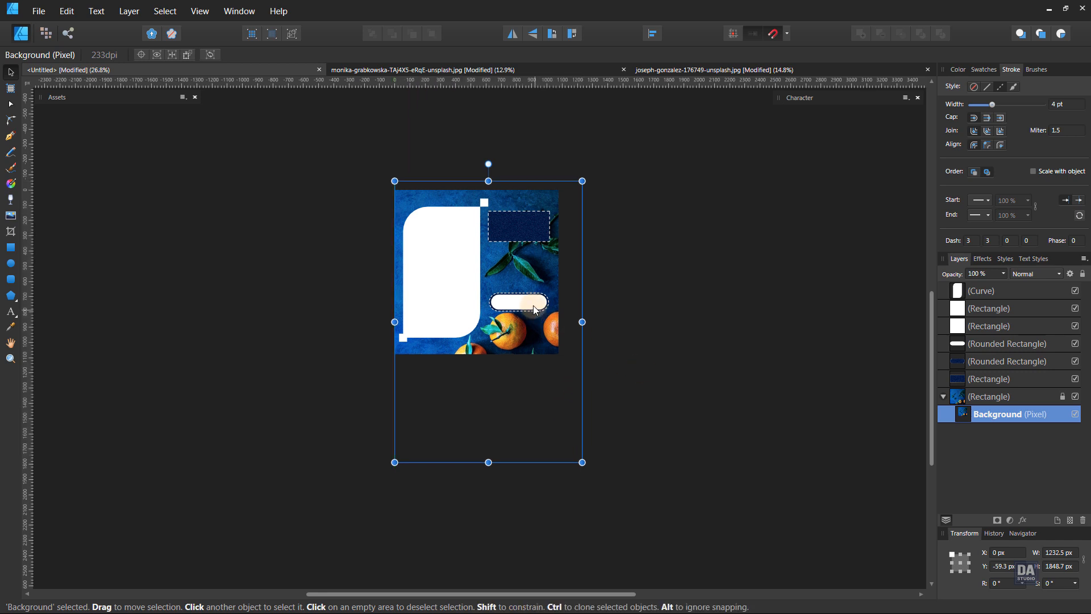
- Set the opacity of the nested oranges photo to 25 %
{"action": "scroll", "coordinate": [534, 306], "scroll_direction": "up", "scroll_amount": 3}
{"action": "left_click_drag", "start_coordinate": [489, 277], "coordinate": [536, 373]}
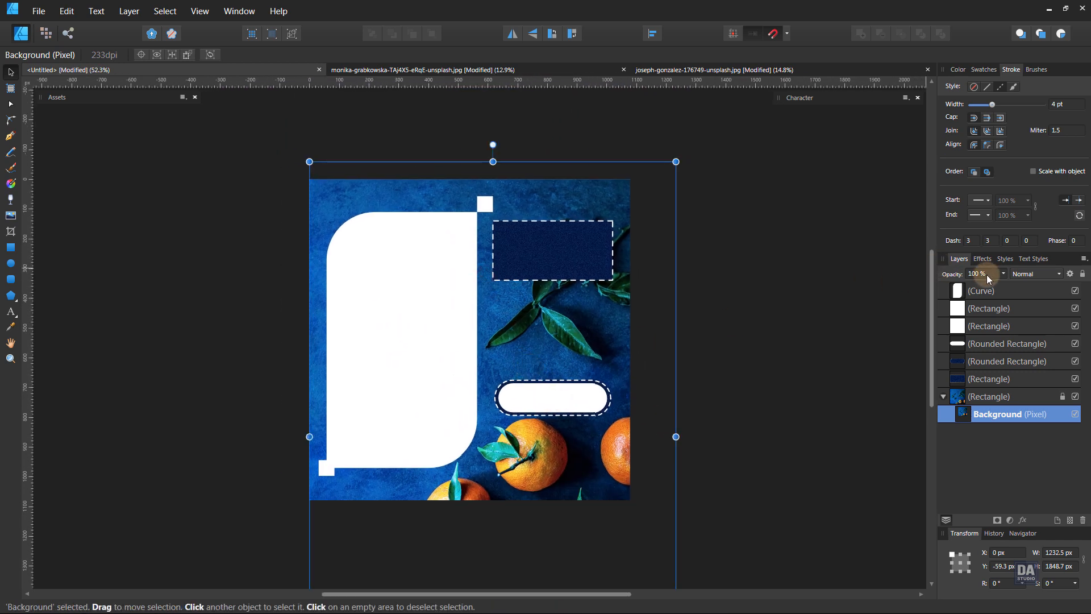
{"action": "left_click_drag", "start_coordinate": [993, 289], "coordinate": [945, 284]}
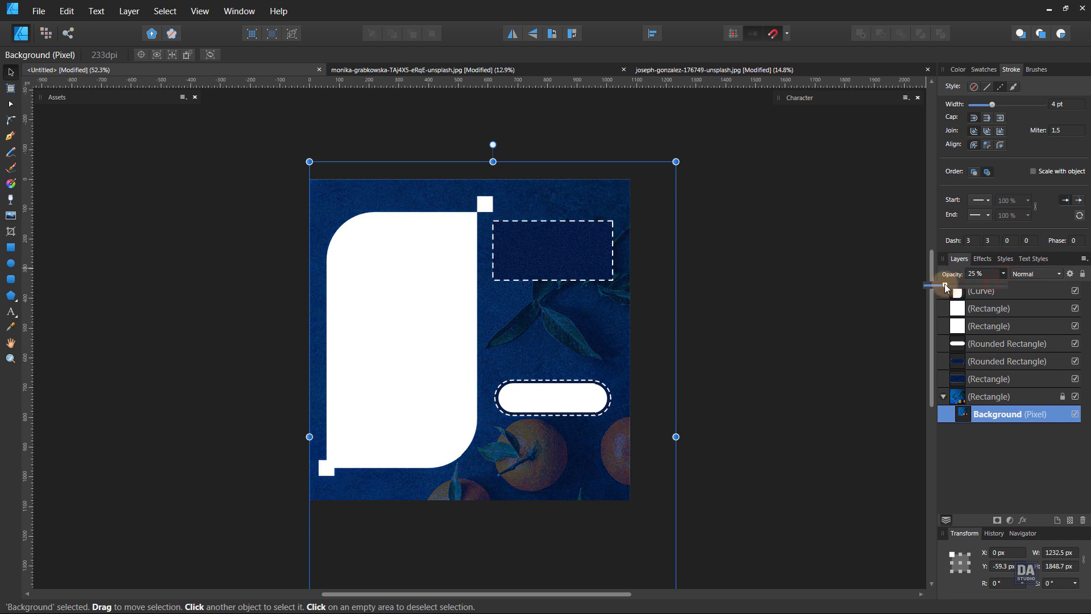
{"action": "left_click", "coordinate": [844, 302]}
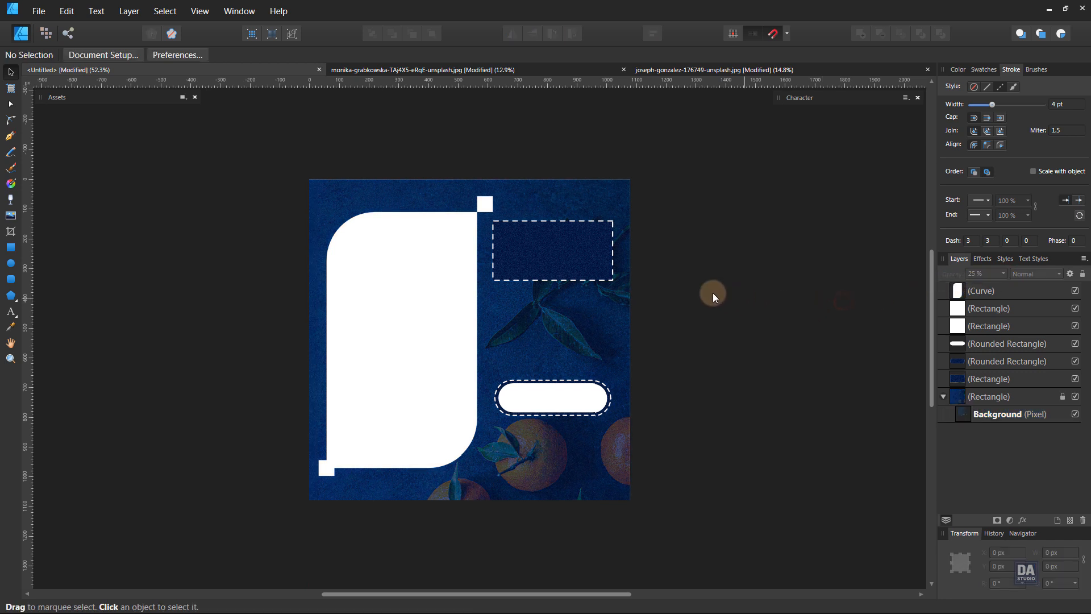
{"action": "left_click_drag", "start_coordinate": [689, 293], "coordinate": [692, 296]}
{"action": "left_click_drag", "start_coordinate": [603, 287], "coordinate": [660, 285]}
{"action": "left_click_drag", "start_coordinate": [615, 356], "coordinate": [610, 322]}
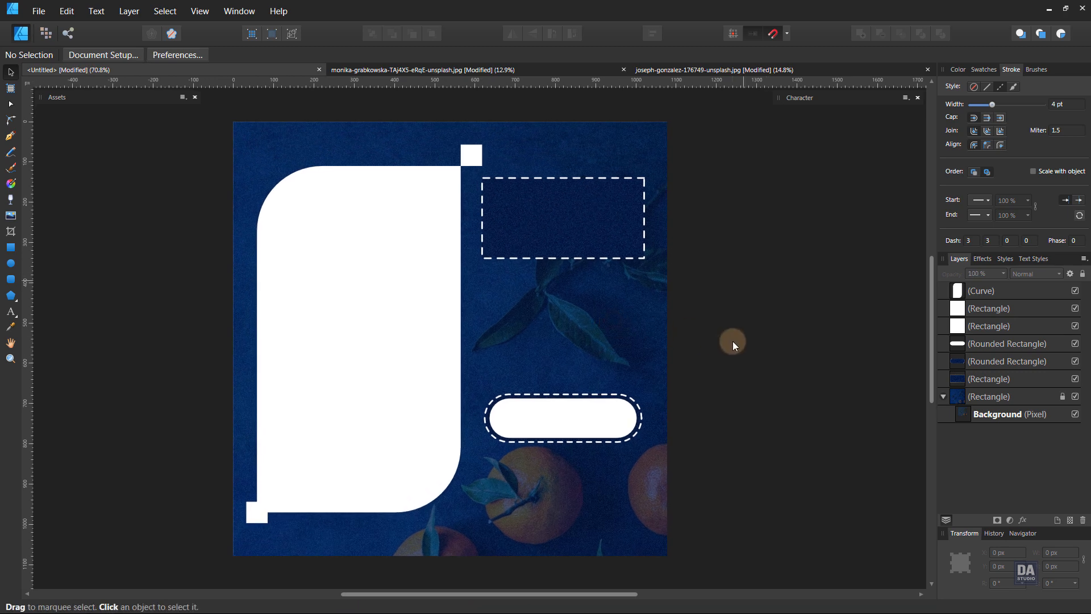
- Remove the fill from the dashed rectangle, keeping its white dashed outline
{"action": "left_click", "coordinate": [630, 248]}
{"action": "left_click", "coordinate": [983, 71]}
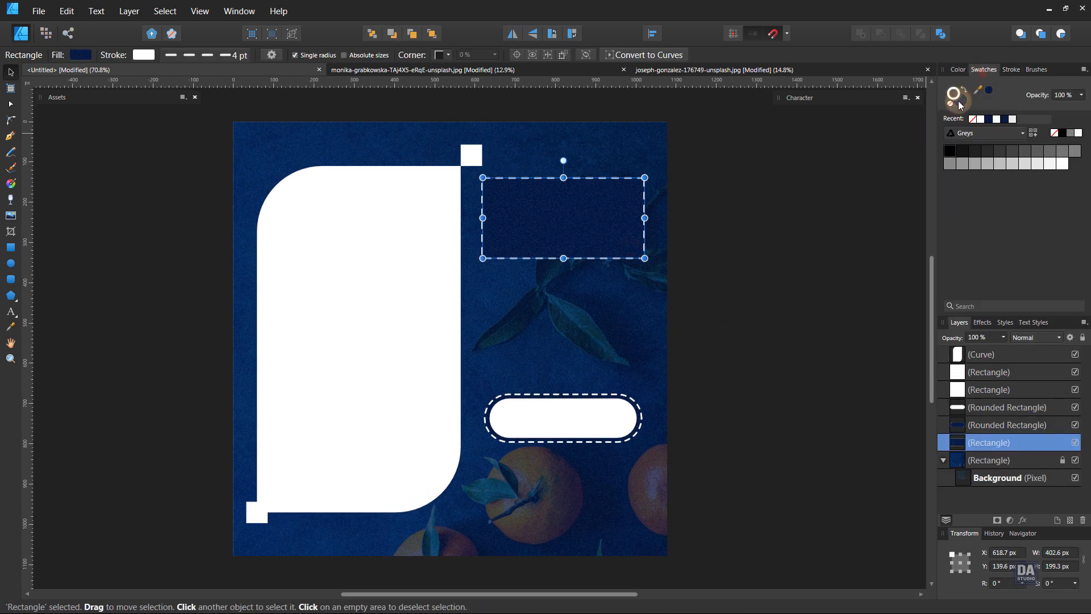
{"action": "left_click", "coordinate": [951, 104]}
{"action": "left_click", "coordinate": [839, 200]}
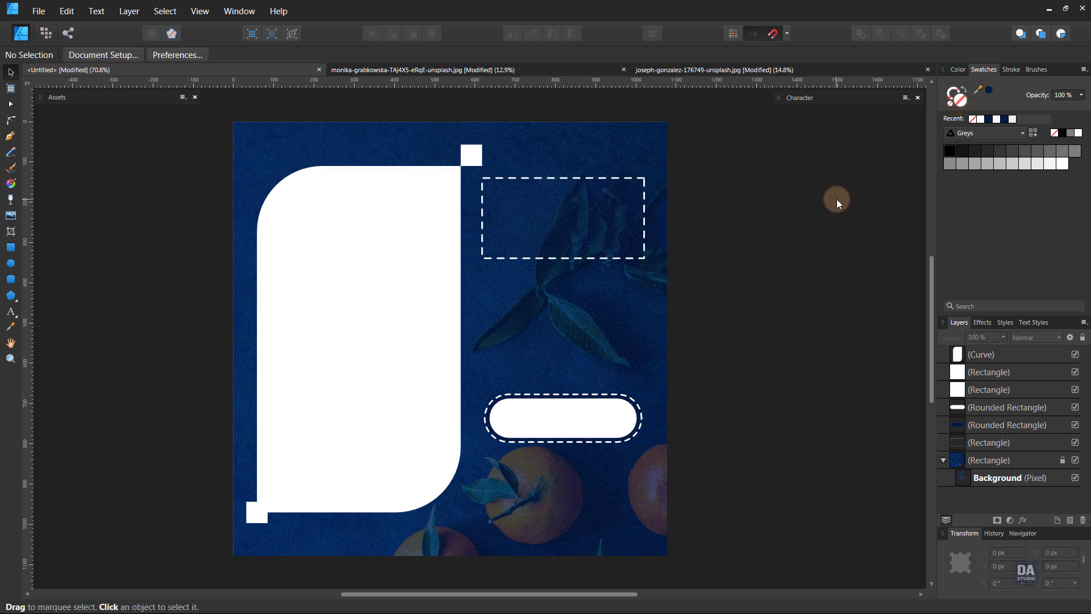
{"action": "key", "text": "space"}
{"action": "left_click_drag", "start_coordinate": [736, 268], "coordinate": [746, 271]}
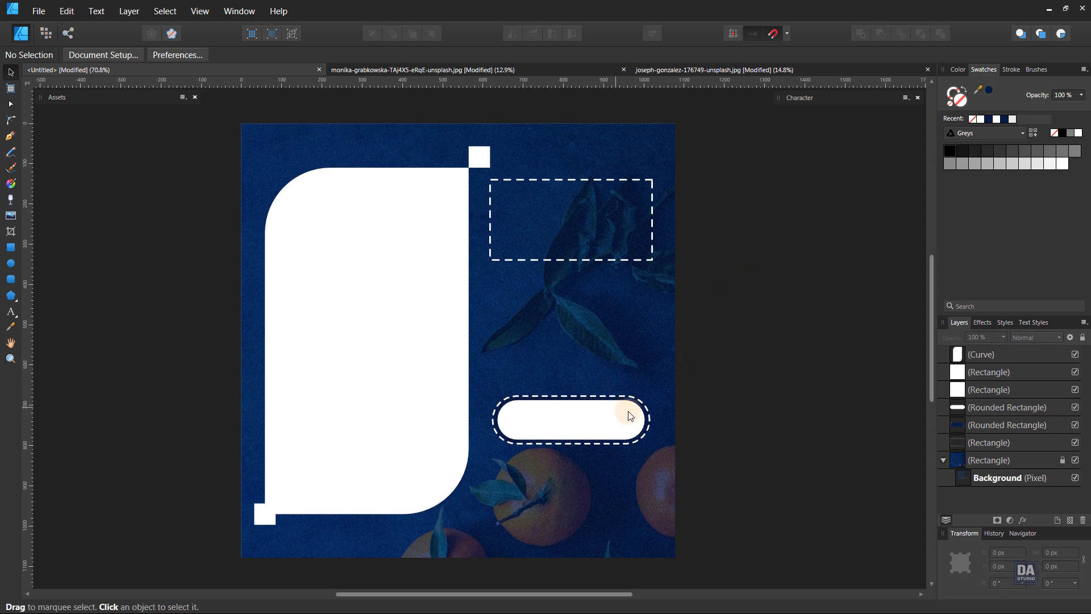
- Remove the fill from the dashed rounded rectangle around the white pill shape
{"action": "left_click", "coordinate": [648, 412]}
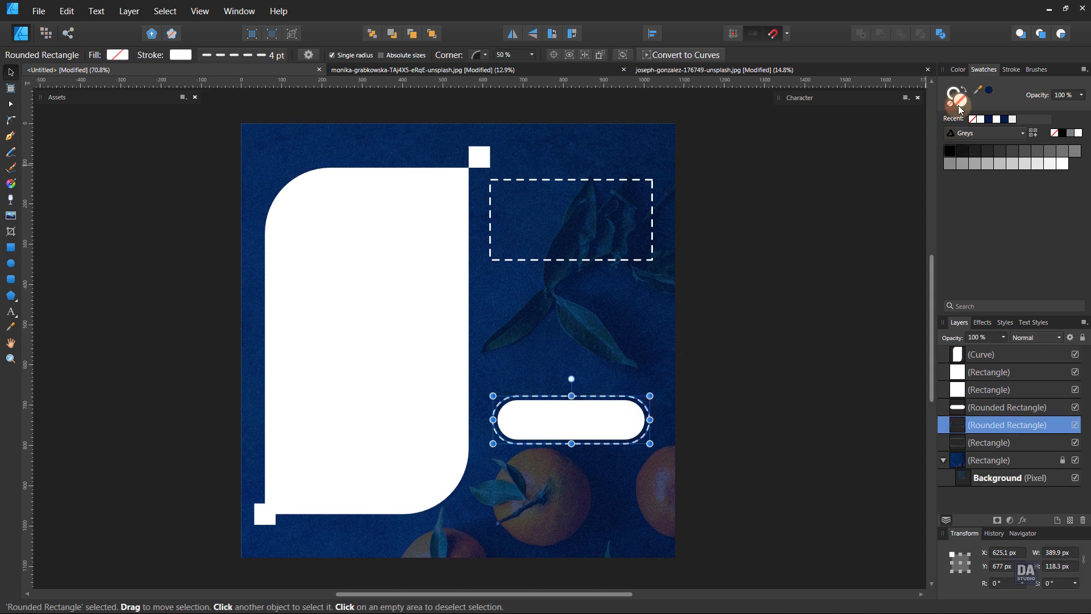
{"action": "left_click", "coordinate": [723, 335]}
{"action": "key", "text": "space"}
{"action": "left_click_drag", "start_coordinate": [685, 341], "coordinate": [727, 342]}
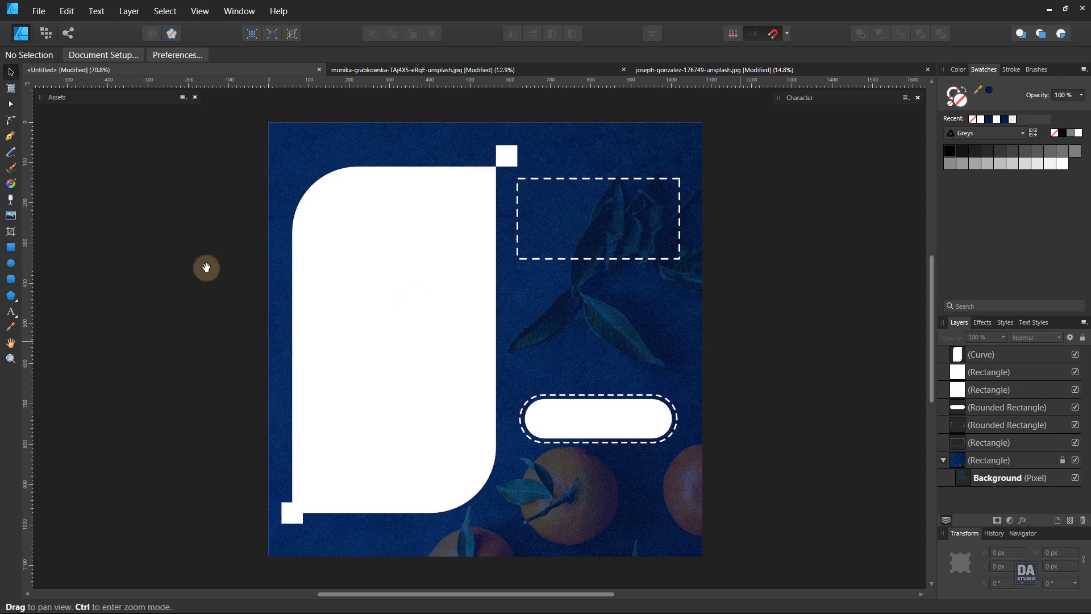
- Add the art text "50%" in white, enlarged to about 78 pt, in the upper half of the dashed rectangle
{"action": "left_click", "coordinate": [10, 312]}
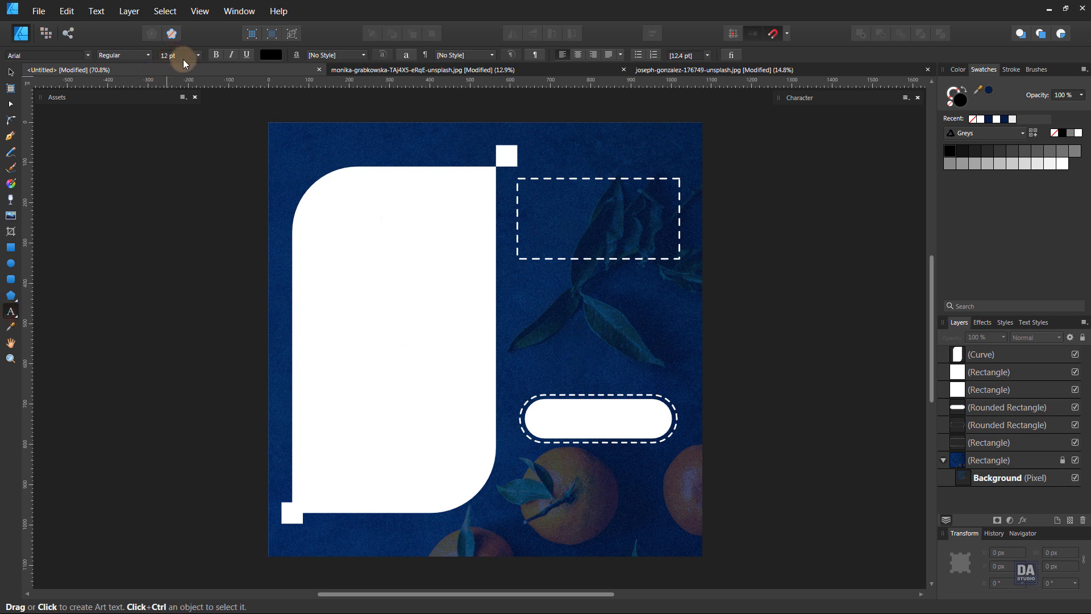
{"action": "left_click", "coordinate": [198, 55]}
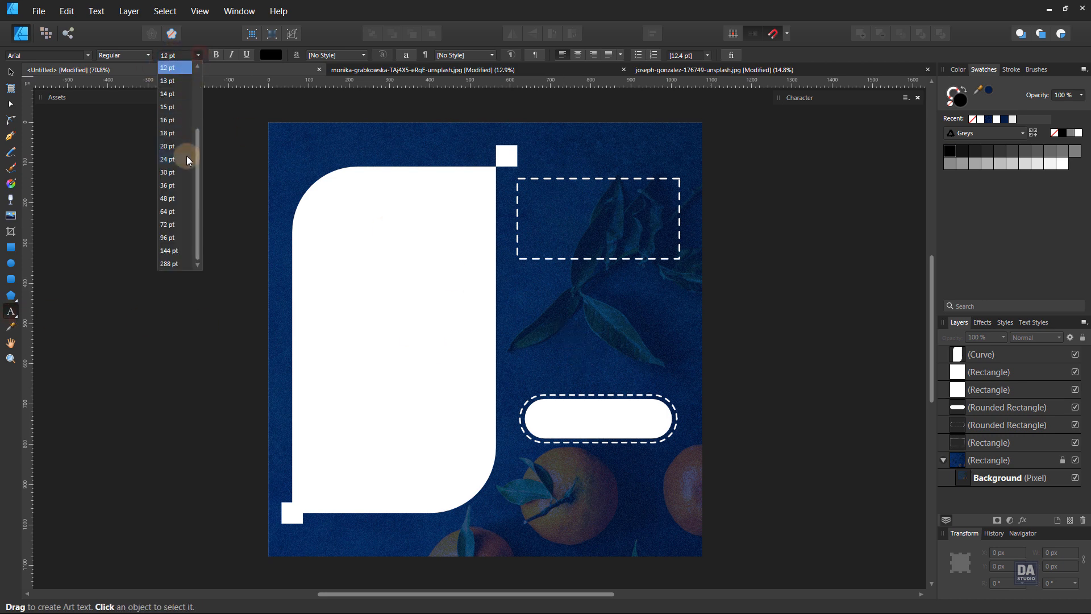
{"action": "left_click", "coordinate": [168, 172]}
{"action": "left_click", "coordinate": [588, 334]}
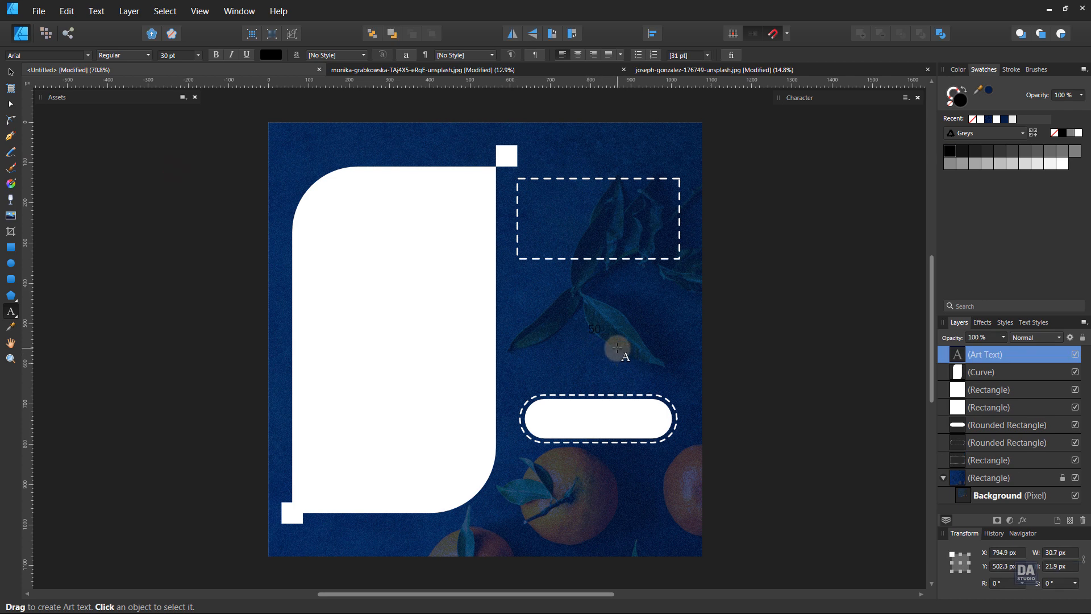
{"action": "left_click", "coordinate": [10, 73]}
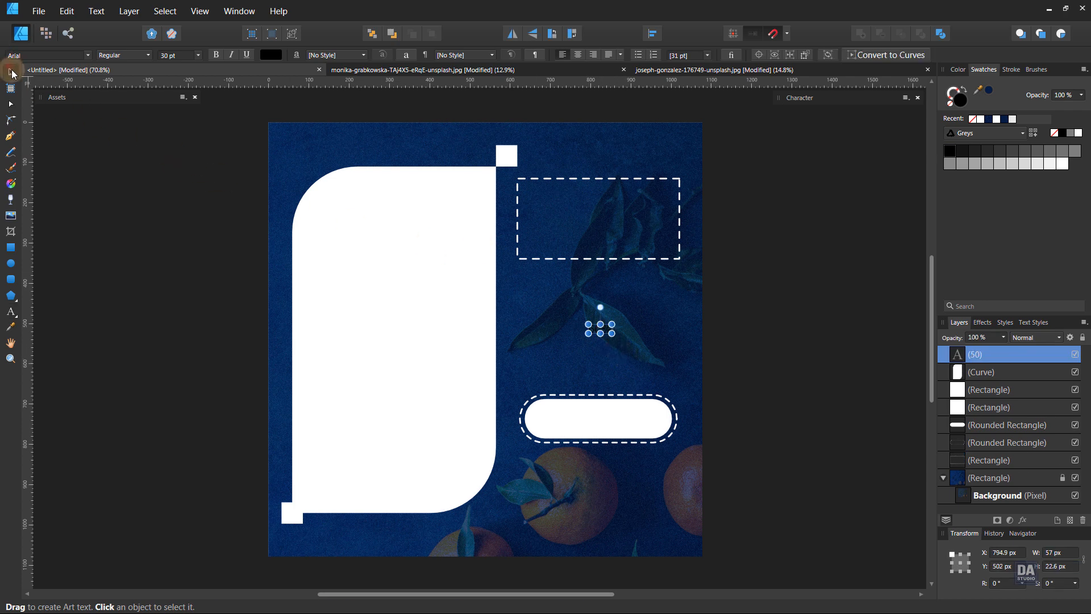
{"action": "left_click_drag", "start_coordinate": [612, 333], "coordinate": [606, 201]}
{"action": "left_click", "coordinate": [1078, 132]}
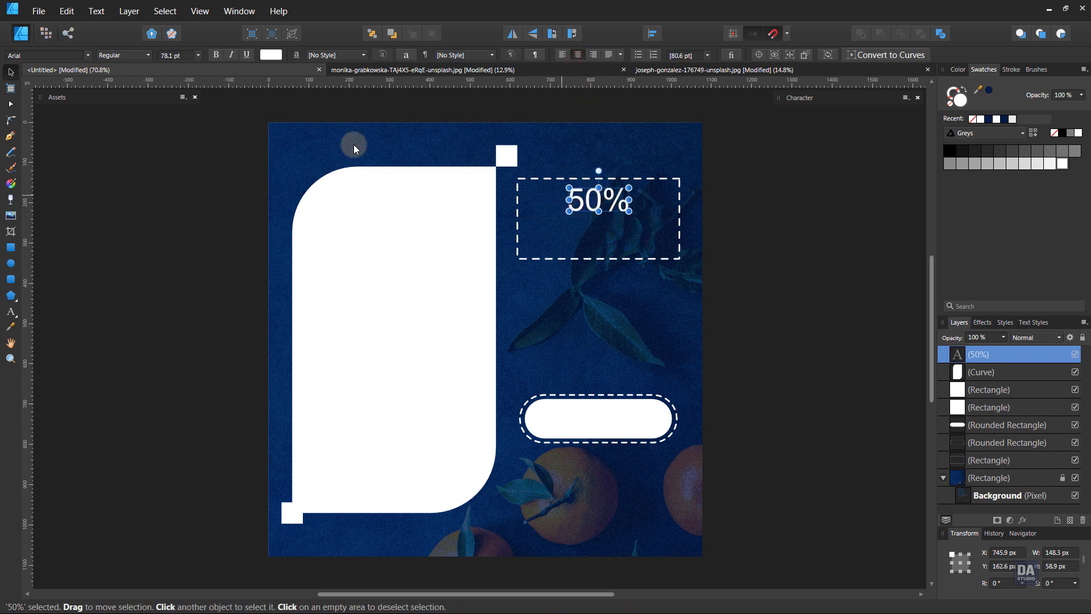
- Set the "50%" text to Minion Pro Bold and enlarge it to about 110 pt
{"action": "left_click", "coordinate": [68, 54]}
{"action": "type", "text": "m"}
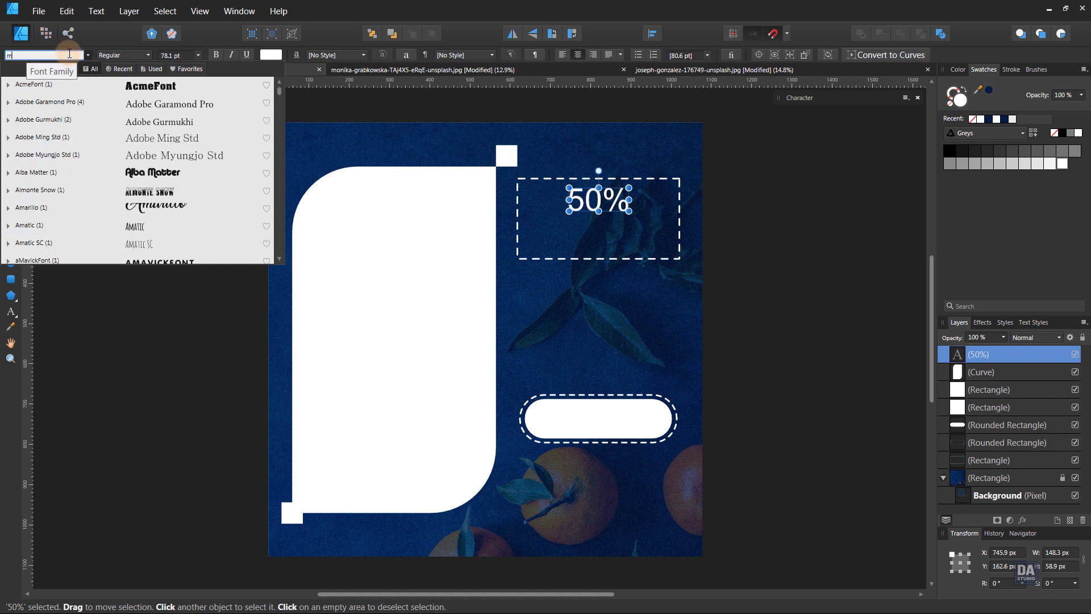
{"action": "type", "text": "ini"}
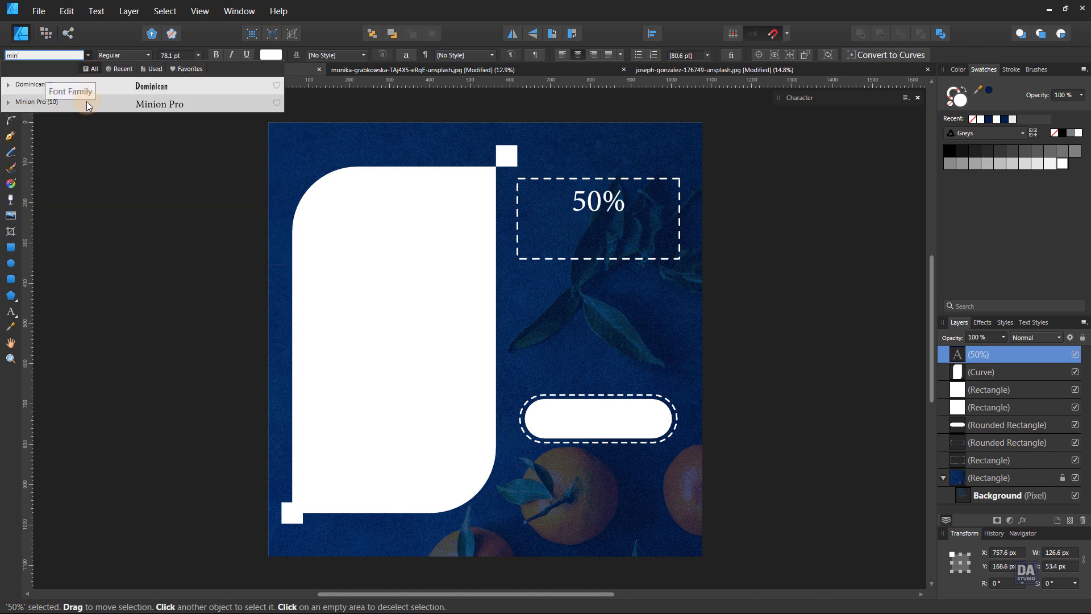
{"action": "left_click", "coordinate": [86, 102]}
{"action": "left_click", "coordinate": [126, 55]}
{"action": "left_click", "coordinate": [117, 174]}
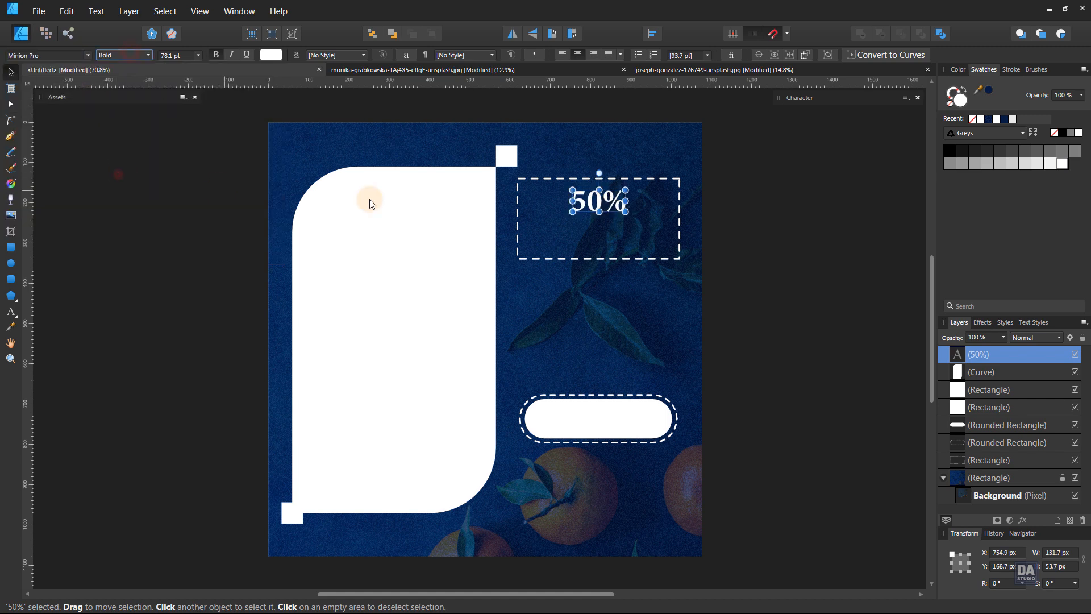
{"action": "left_click_drag", "start_coordinate": [631, 214], "coordinate": [639, 223]}
{"action": "scroll", "coordinate": [619, 205], "scroll_direction": "up", "scroll_amount": 3}
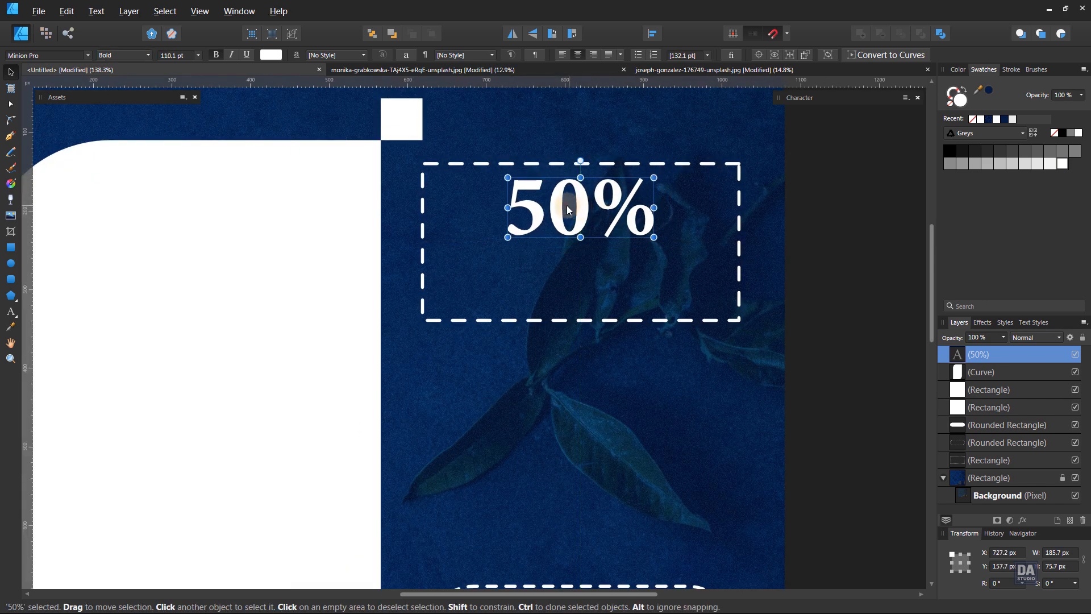
- Duplicate the "50%" text directly below, change the copy to "discount" and scale it down to about 358 px wide inside the dashed rectangle
{"action": "left_click_drag", "start_coordinate": [601, 214], "coordinate": [602, 285]}
{"action": "double_click", "coordinate": [567, 269]}
{"action": "type", "text": "discount"}
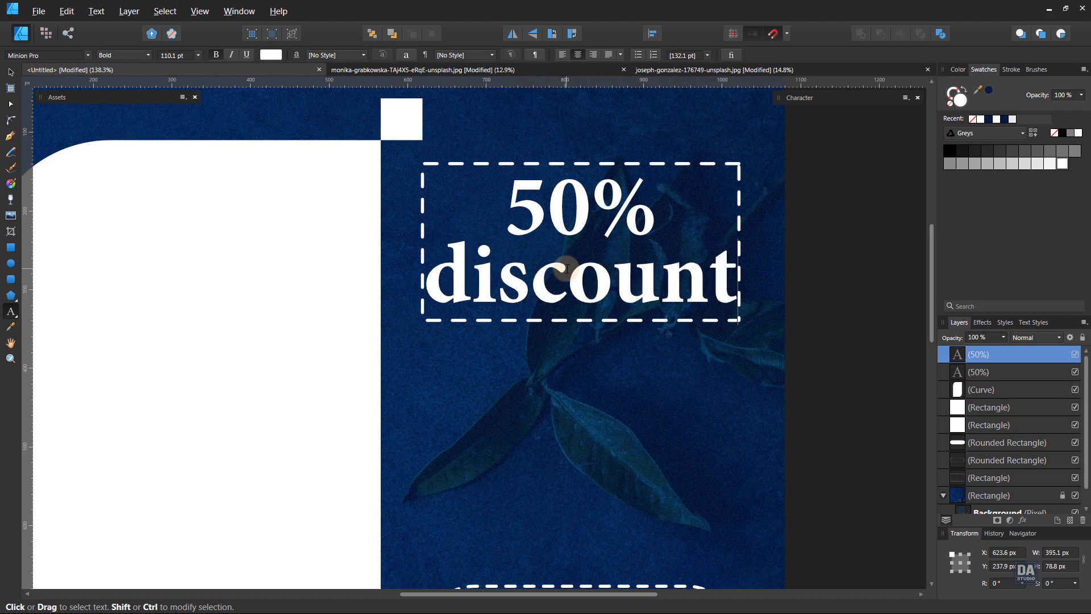
{"action": "key", "text": "Escape"}
{"action": "left_click", "coordinate": [11, 72]}
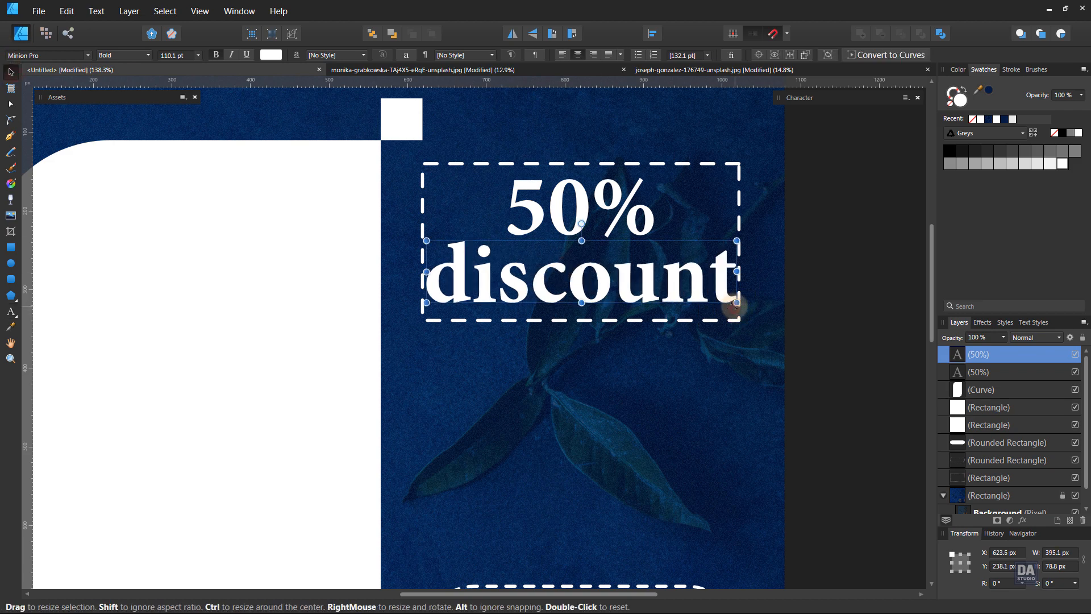
{"action": "left_click_drag", "start_coordinate": [737, 303], "coordinate": [722, 299]}
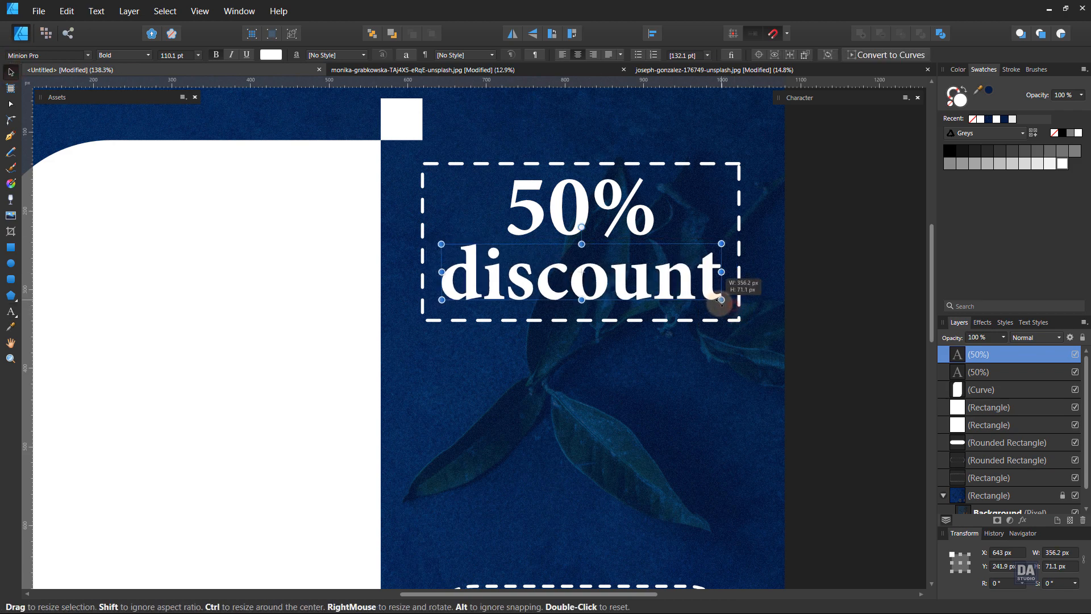
{"action": "left_click", "coordinate": [592, 220], "text": "shift"}
{"action": "left_click", "coordinate": [863, 282]}
- Place a copy of the "discount" text below the dashed rectangle and change its wording to "HEALTHY"
{"action": "scroll", "coordinate": [653, 306], "scroll_direction": "down", "scroll_amount": 4}
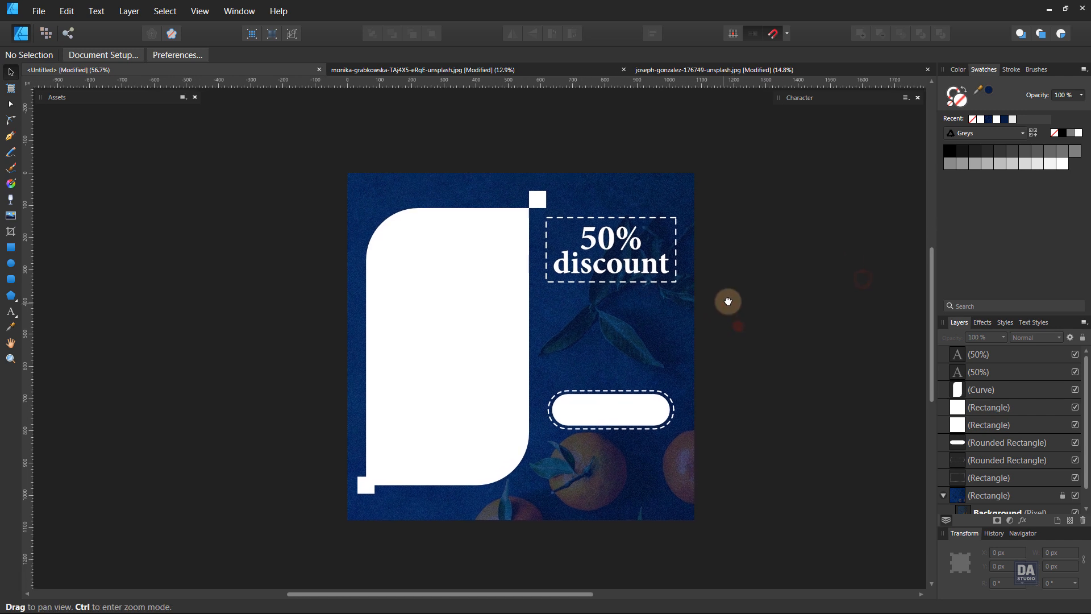
{"action": "scroll", "coordinate": [706, 297], "scroll_direction": "up", "scroll_amount": 2}
{"action": "left_click_drag", "start_coordinate": [718, 339], "coordinate": [720, 337]}
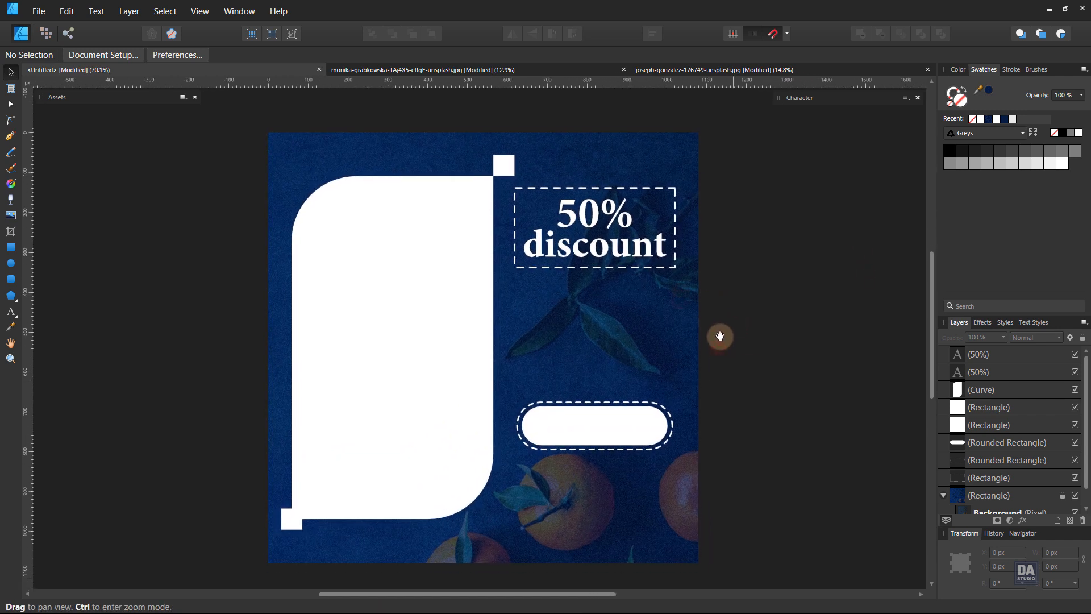
{"action": "left_click", "coordinate": [588, 246]}
{"action": "left_click_drag", "start_coordinate": [603, 250], "coordinate": [604, 320], "text": "ctrl"}
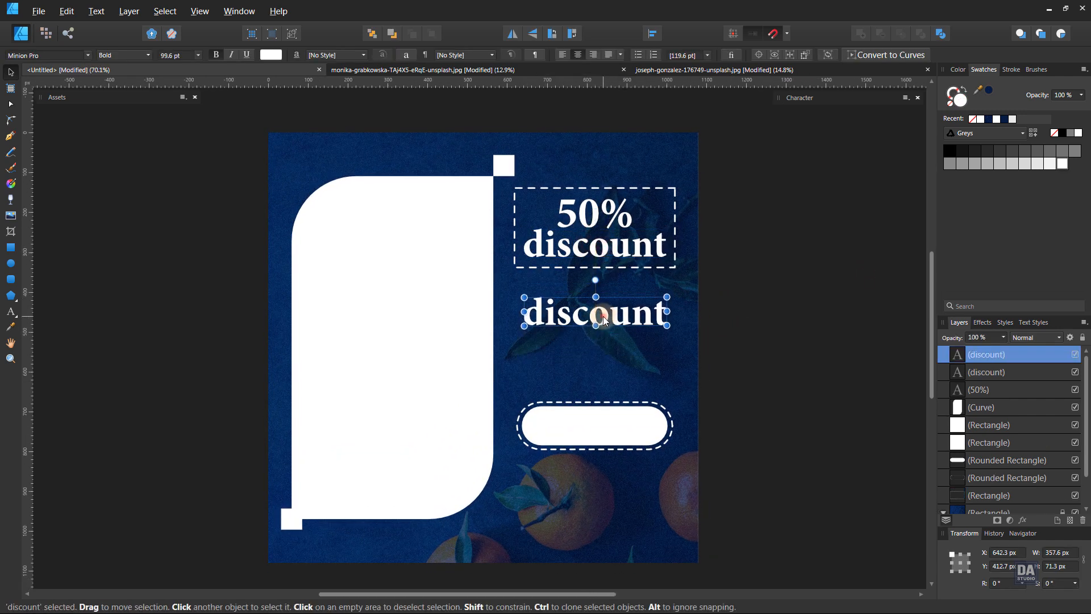
{"action": "double_click", "coordinate": [603, 320]}
{"action": "type", "text": "HEALTHY"}
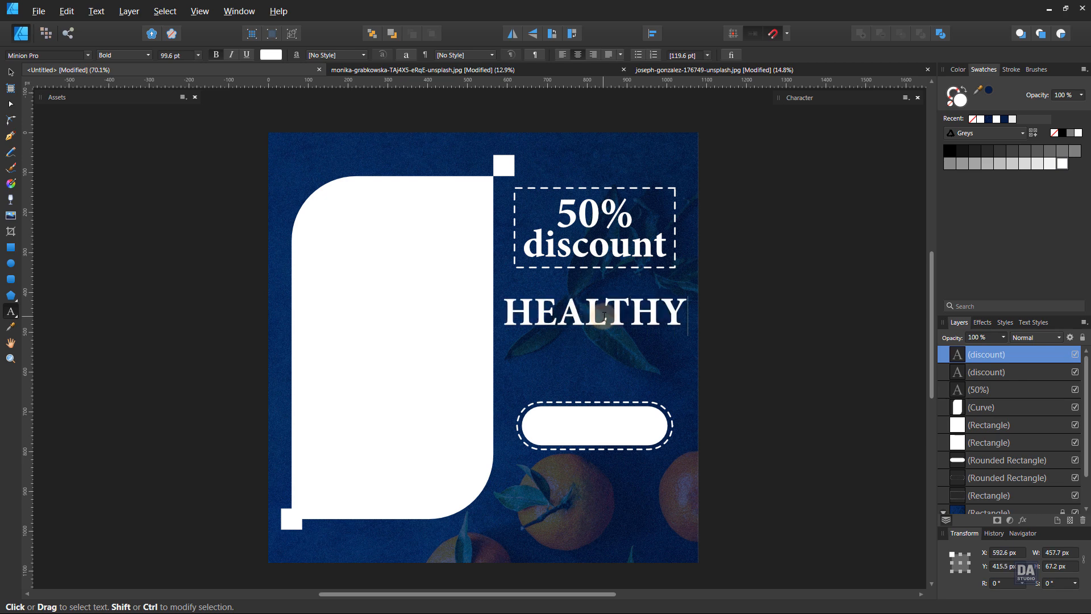
{"action": "key", "text": "Escape"}
- Scale the "HEALTHY" text down to about 69 pt and place a copy beneath it reading "FOOD"
{"action": "mouse_move", "coordinate": [689, 294]}
{"action": "left_mouse_down"}
{"action": "mouse_move", "coordinate": [659, 303]}
{"action": "mouse_move", "coordinate": [635, 341]}
{"action": "left_mouse_up"}
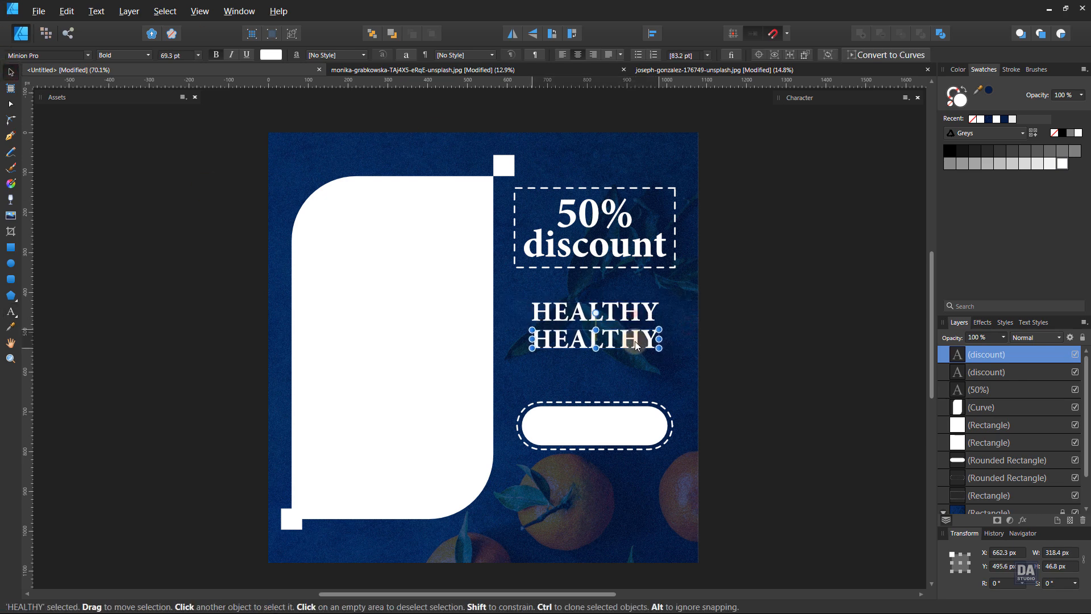
{"action": "double_click", "coordinate": [636, 341]}
{"action": "type", "text": "FOOD"}
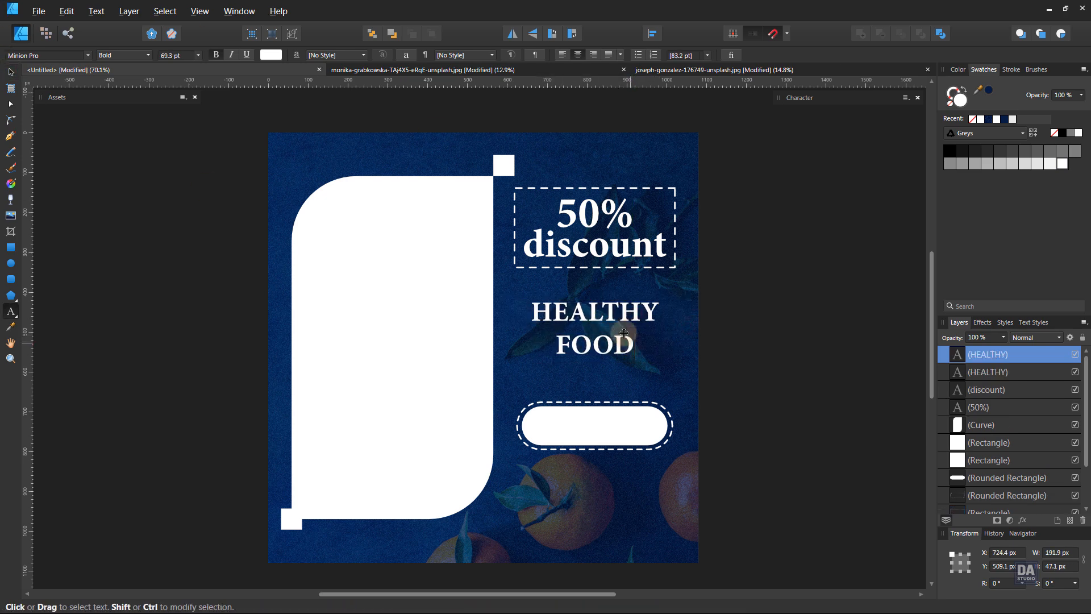
- Enlarge the "FOOD" text to about 150 pt and adjust its position together with "HEALTHY" above the white pill shape
{"action": "key", "text": "Escape"}
{"action": "mouse_move", "coordinate": [635, 354]}
{"action": "left_mouse_down"}
{"action": "mouse_move", "coordinate": [679, 363]}
{"action": "mouse_move", "coordinate": [629, 353]}
{"action": "left_mouse_up"}
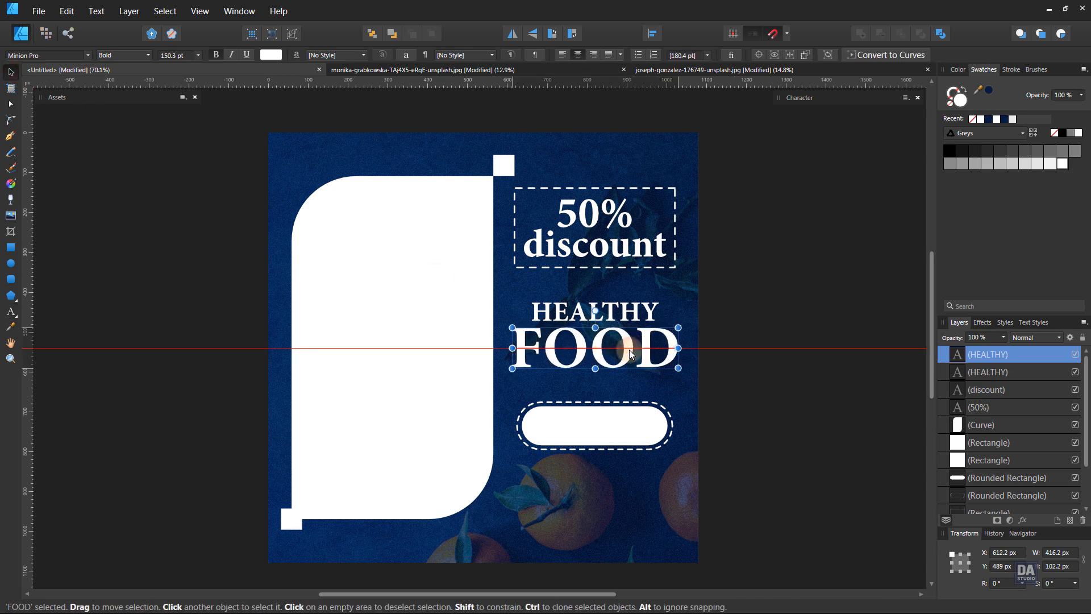
{"action": "scroll", "coordinate": [618, 380], "scroll_direction": "up", "scroll_amount": 5}
{"action": "left_click", "coordinate": [644, 261], "text": "shift"}
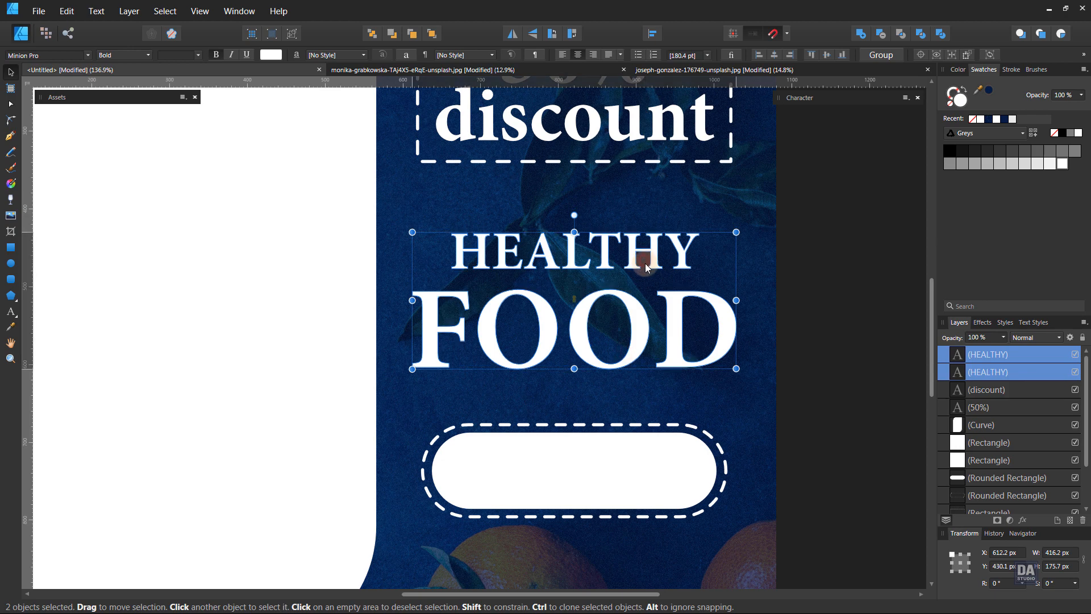
{"action": "left_click_drag", "start_coordinate": [646, 263], "coordinate": [650, 264]}
{"action": "left_click", "coordinate": [848, 423]}
- Place a copy of the "HEALTHY" text on the white pill shape, colour it navy and set its font to Lobster 1.4
{"action": "mouse_move", "coordinate": [666, 389]}
{"action": "left_mouse_down"}
{"action": "mouse_move", "coordinate": [485, 300]}
{"action": "mouse_move", "coordinate": [633, 331]}
{"action": "left_mouse_up"}
{"action": "left_click_drag", "start_coordinate": [593, 238], "coordinate": [591, 398]}
{"action": "left_click", "coordinate": [989, 90]}
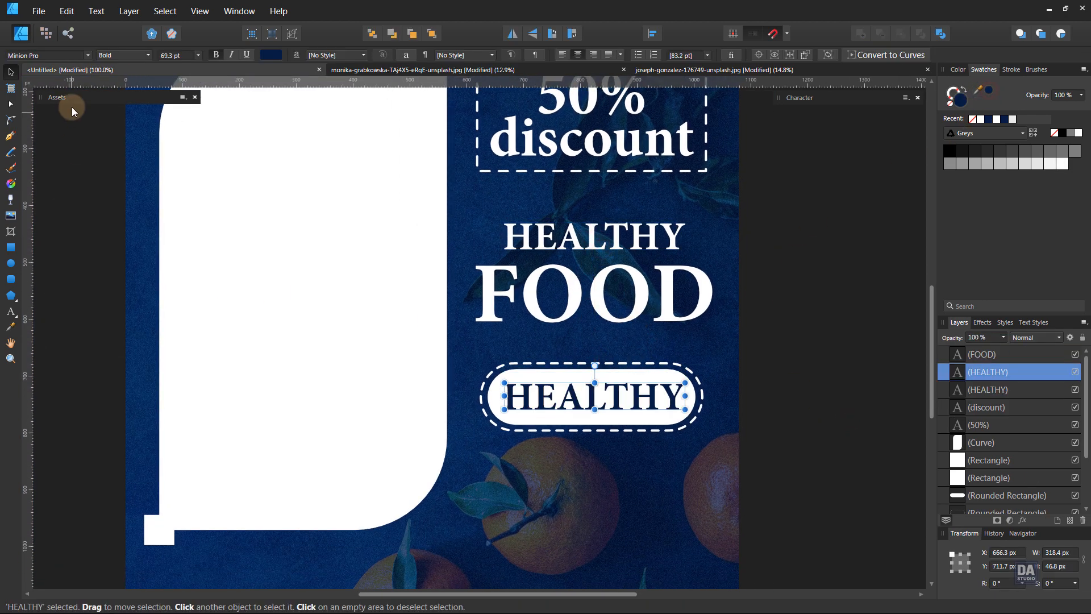
{"action": "left_click", "coordinate": [66, 57]}
{"action": "type", "text": "lob"}
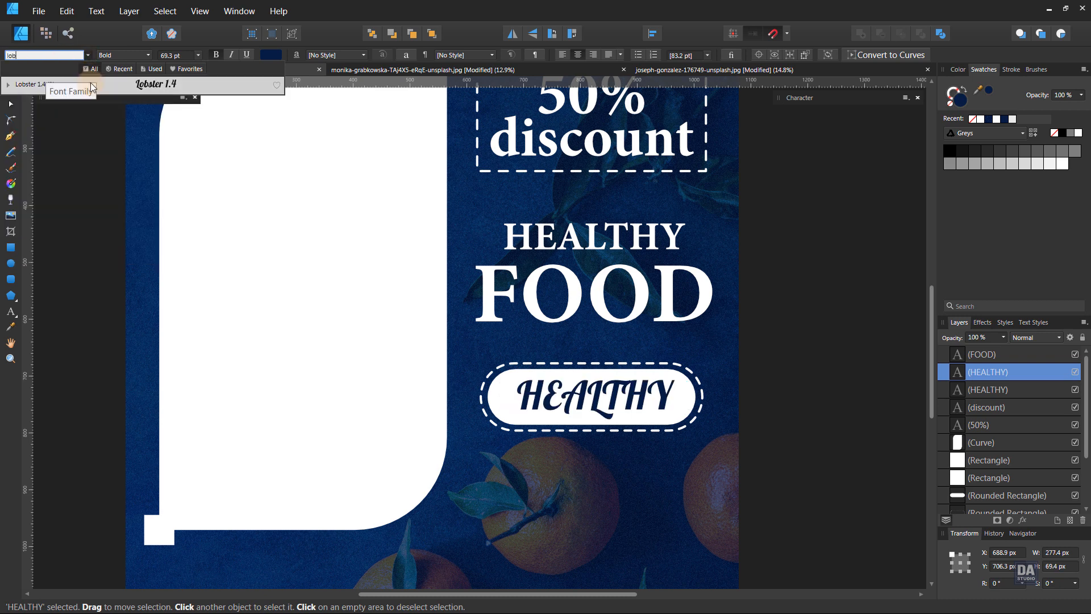
{"action": "left_click", "coordinate": [92, 86]}
- Change the wording of the navy text on the white pill to "Order Now"
{"action": "double_click", "coordinate": [539, 386]}
{"action": "type", "text": "Prder"}
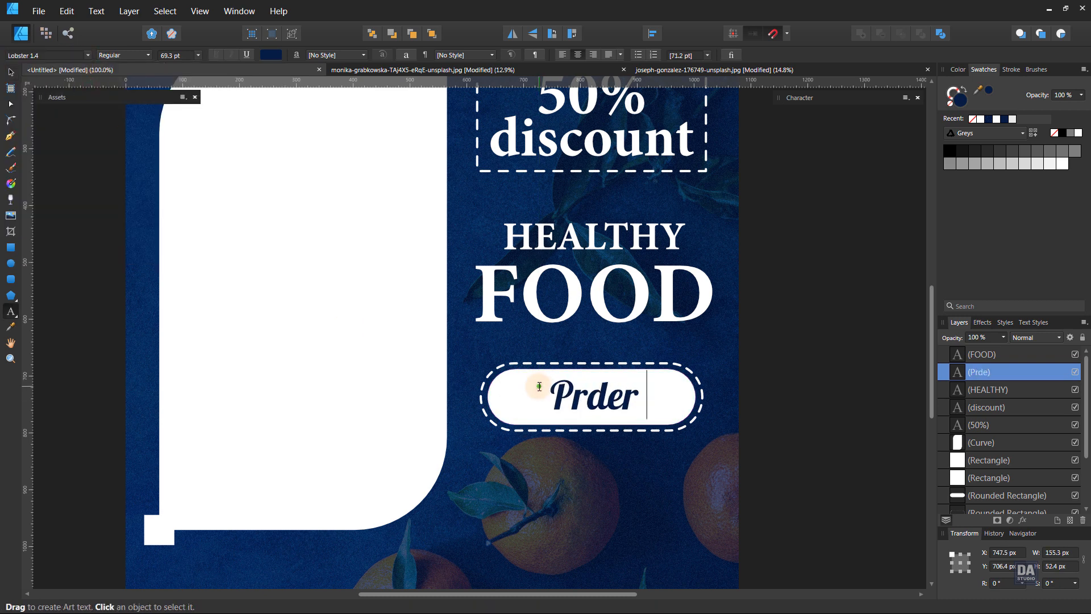
{"action": "type", "text": " Now"}
{"action": "type", "text": "O"}
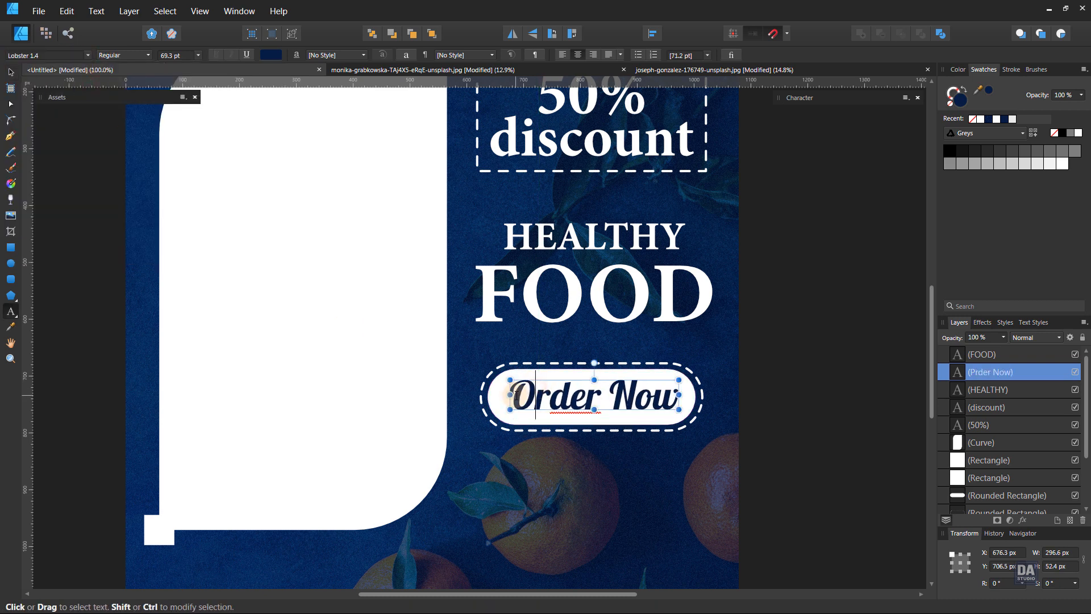
- Centre the "Order Now" text horizontally and vertically inside the white pill
{"action": "left_click", "coordinate": [10, 72]}
{"action": "left_click_drag", "start_coordinate": [654, 404], "coordinate": [648, 407]}
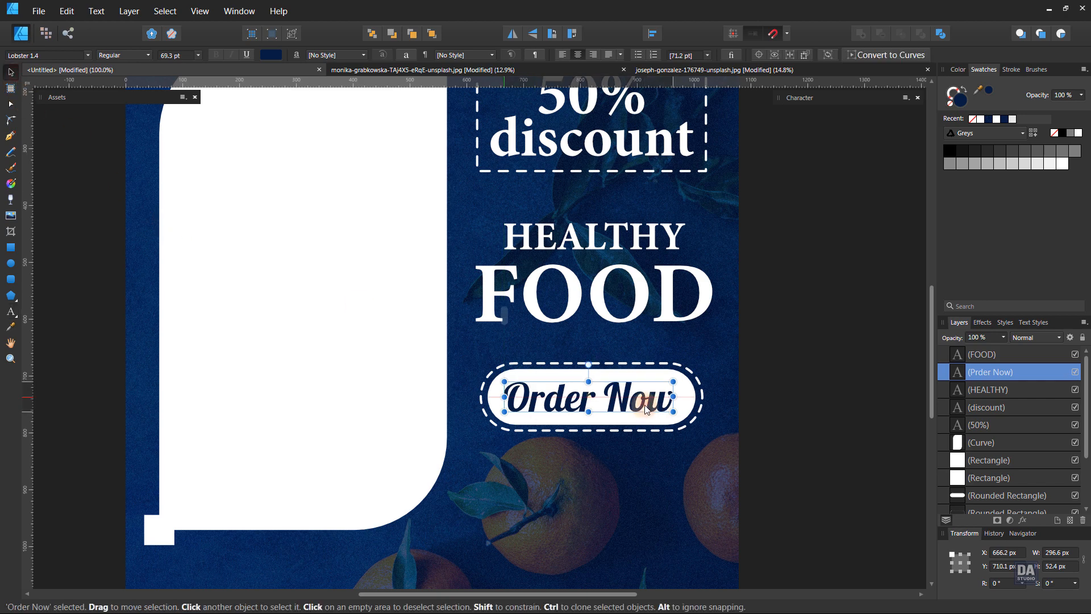
{"action": "left_click", "coordinate": [800, 417]}
{"action": "left_click_drag", "start_coordinate": [800, 417], "coordinate": [413, 297]}
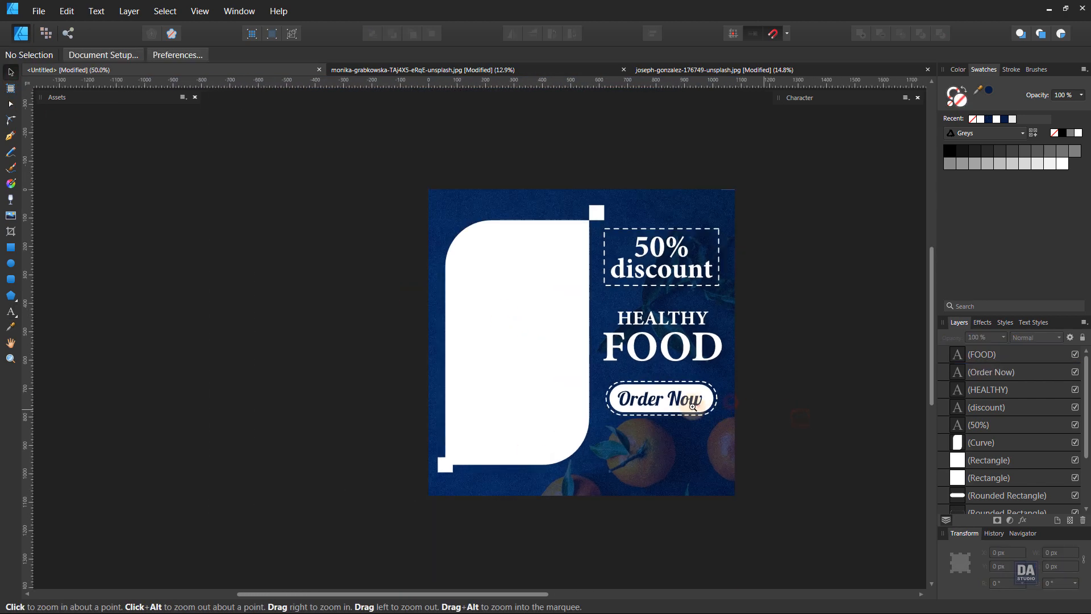
{"action": "left_click_drag", "start_coordinate": [699, 407], "coordinate": [824, 398]}
{"action": "left_click_drag", "start_coordinate": [640, 396], "coordinate": [647, 400]}
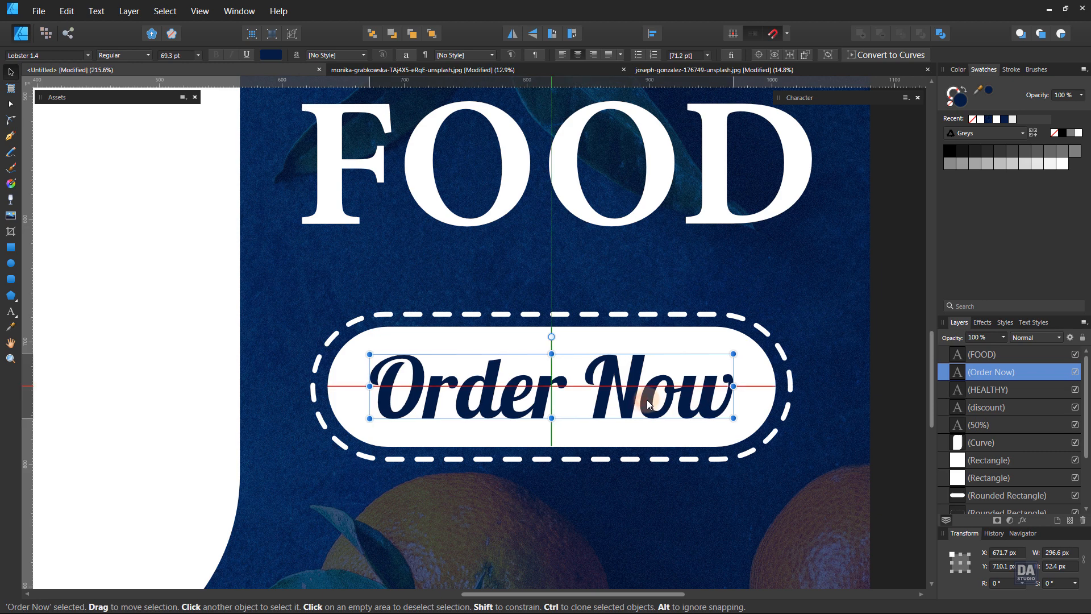
{"action": "left_click", "coordinate": [887, 428]}
{"action": "left_click_drag", "start_coordinate": [888, 428], "coordinate": [415, 367]}
{"action": "left_click_drag", "start_coordinate": [600, 460], "coordinate": [600, 452]}
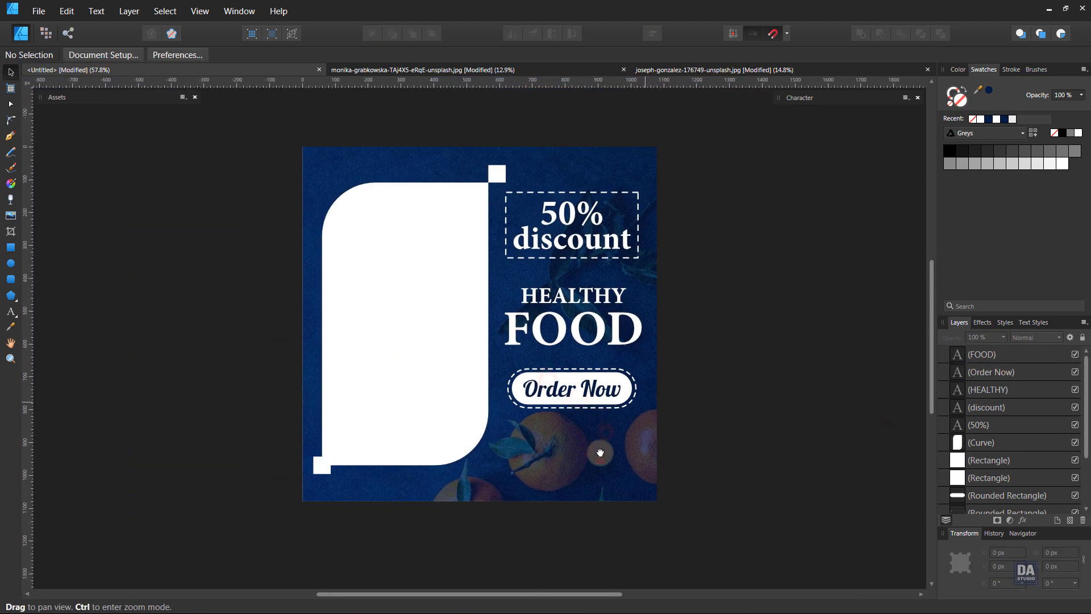
- Place a copy of the "FOOD" text below the pill button and change its wording to "Call-" followed by the phone number
{"action": "left_click_drag", "start_coordinate": [557, 402], "coordinate": [578, 397]}
{"action": "left_click_drag", "start_coordinate": [578, 393], "coordinate": [582, 404]}
{"action": "left_click_drag", "start_coordinate": [583, 340], "coordinate": [590, 457]}
{"action": "double_click", "coordinate": [589, 457]}
{"action": "key", "text": "ctrl+a"}
{"action": "type", "text": "Ca"}
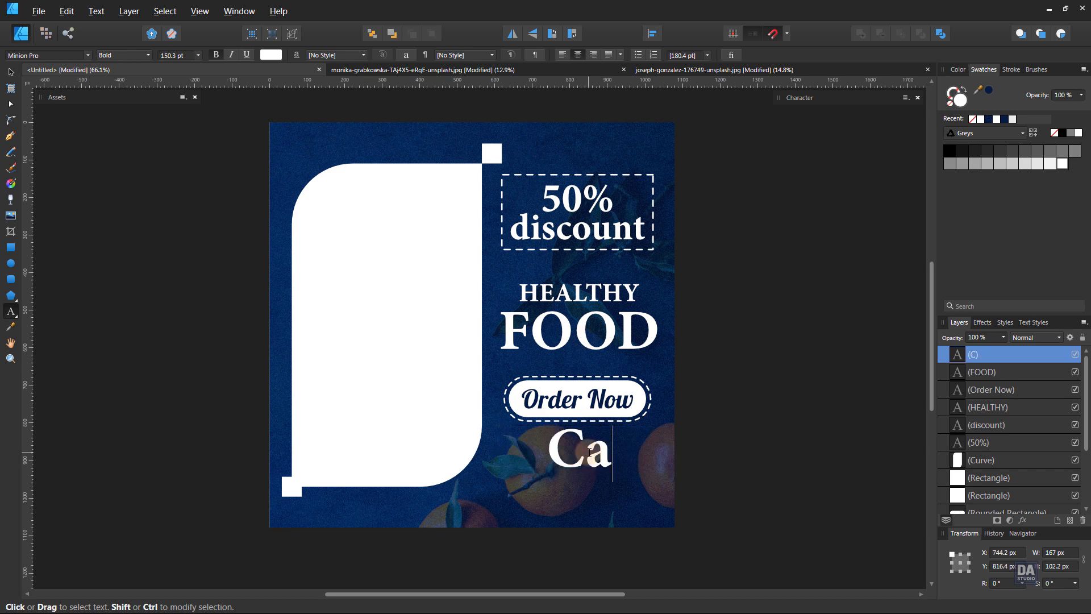
{"action": "type", "text": "ll- 123"}
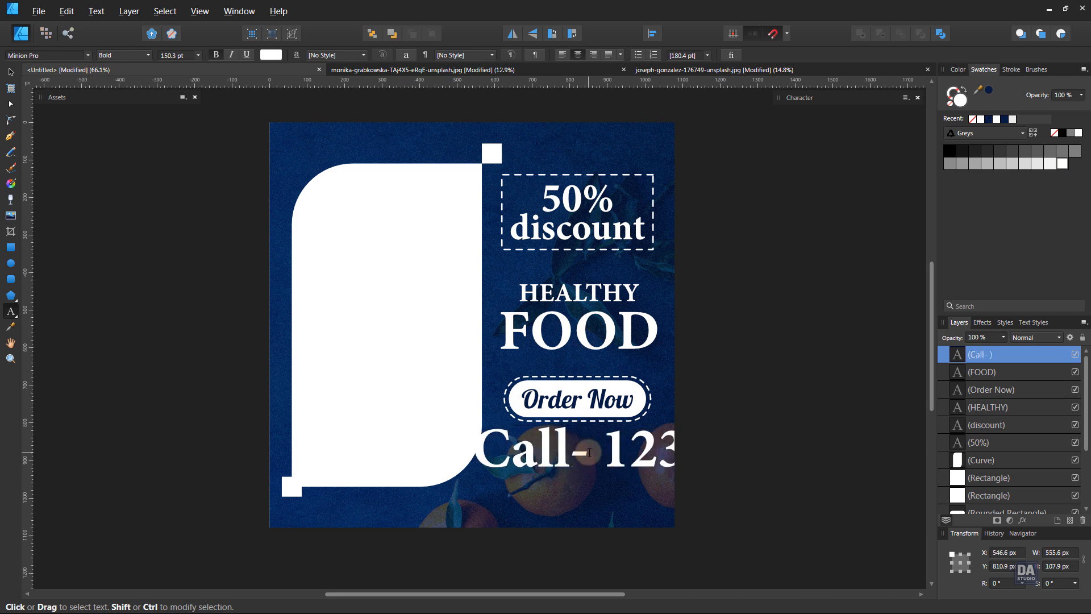
{"action": "type", "text": "-00-"}
{"action": "key", "text": "Escape"}
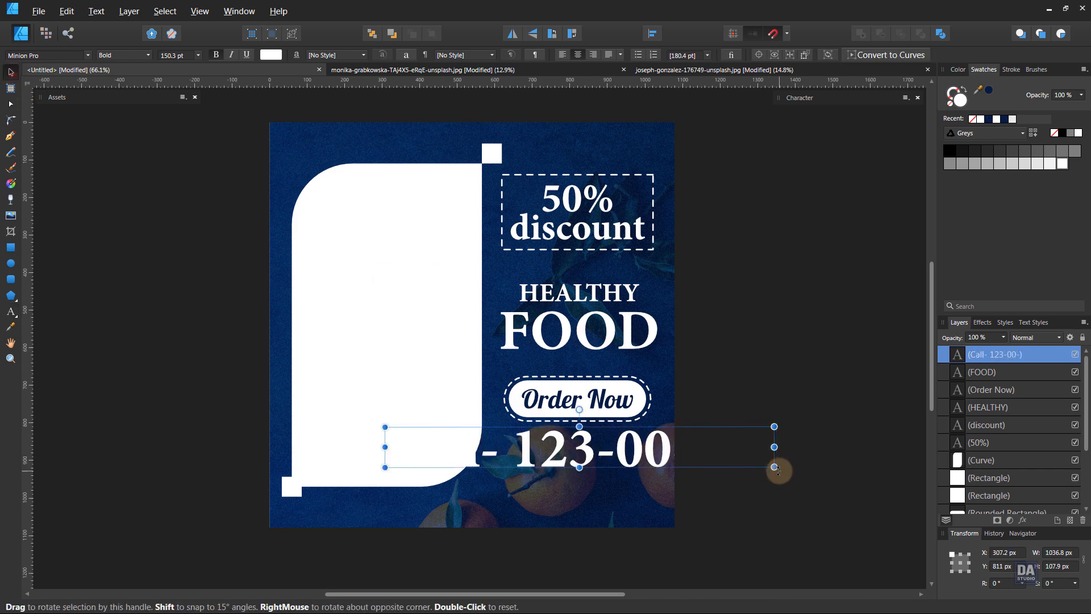
- Scale the phone number line down to about 383 px wide, centred beneath the pill button
{"action": "left_click_drag", "start_coordinate": [779, 471], "coordinate": [663, 460]}
{"action": "scroll", "coordinate": [561, 455], "scroll_direction": "up", "scroll_amount": 4}
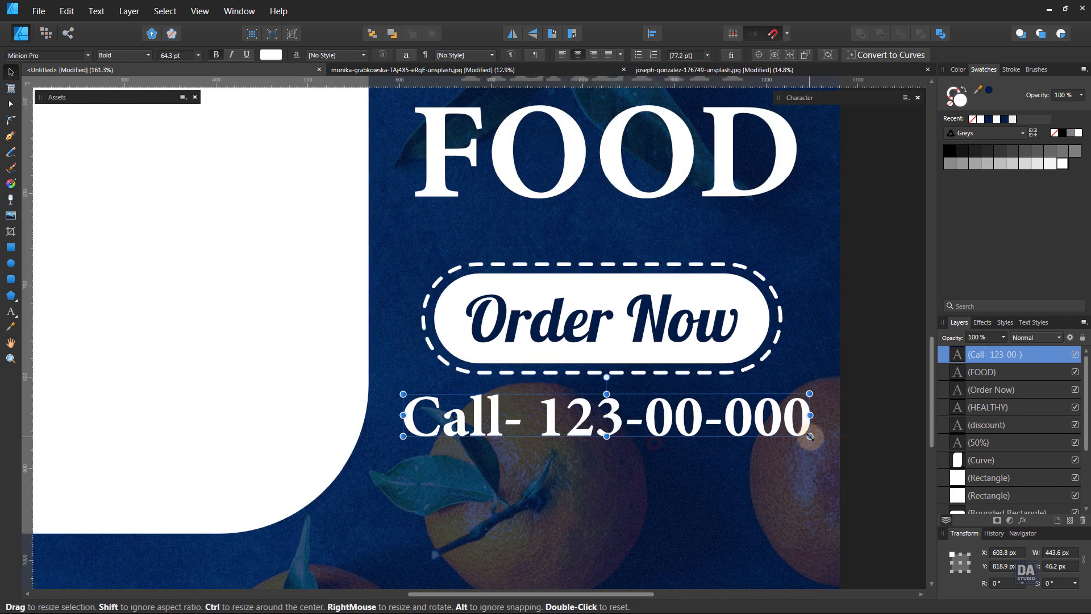
{"action": "left_click_drag", "start_coordinate": [810, 436], "coordinate": [782, 433]}
{"action": "scroll", "coordinate": [664, 424], "scroll_direction": "down", "scroll_amount": 4}
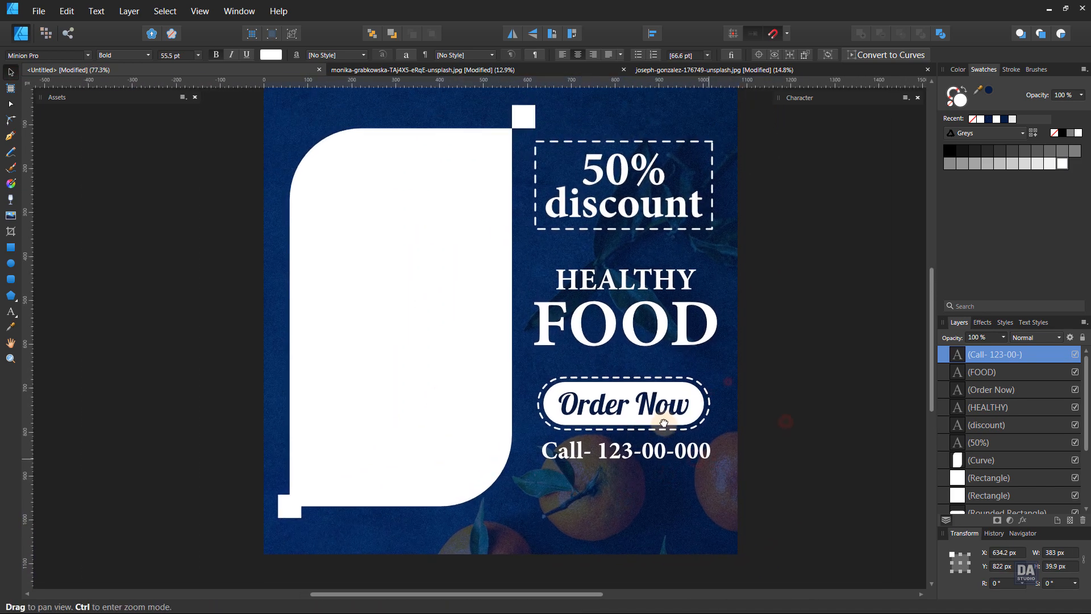
{"action": "left_click", "coordinate": [821, 462]}
{"action": "left_click", "coordinate": [58, 100]}
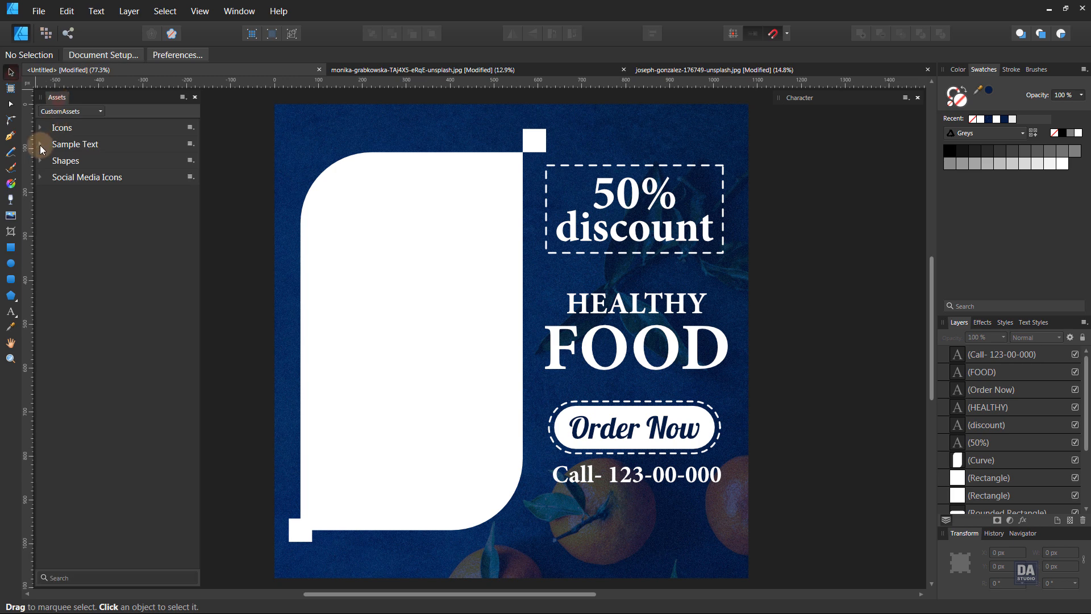
{"action": "left_click", "coordinate": [40, 144]}
{"action": "scroll", "coordinate": [120, 381], "scroll_direction": "down", "scroll_amount": 5}
{"action": "left_click_drag", "start_coordinate": [55, 518], "coordinate": [639, 554]}
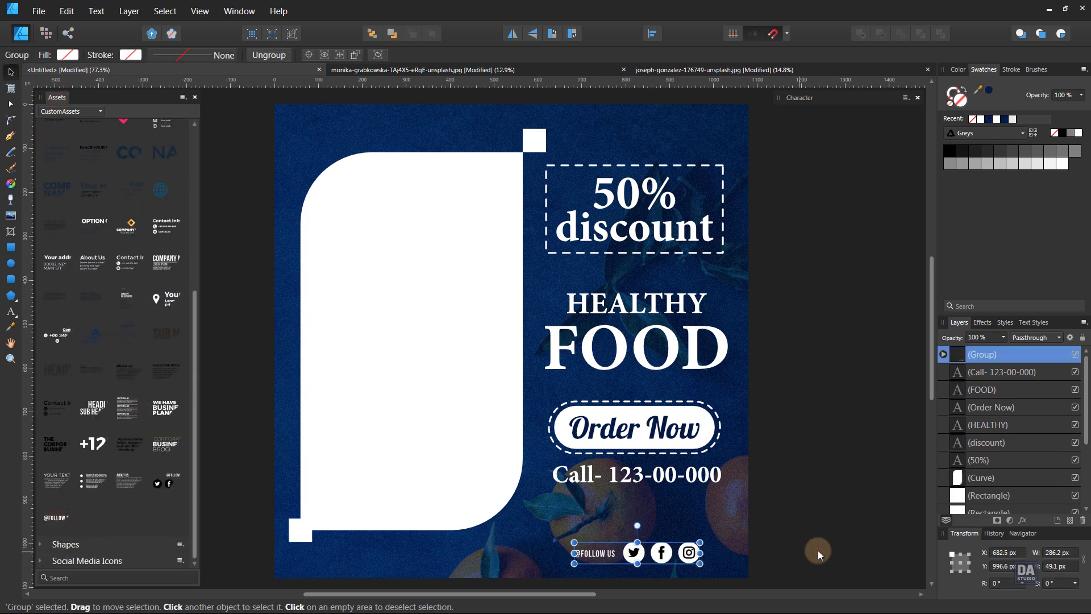
{"action": "left_click", "coordinate": [818, 550]}
{"action": "left_click_drag", "start_coordinate": [770, 519], "coordinate": [901, 500]}
{"action": "key", "text": "v"}
{"action": "left_click_drag", "start_coordinate": [647, 455], "coordinate": [647, 461]}
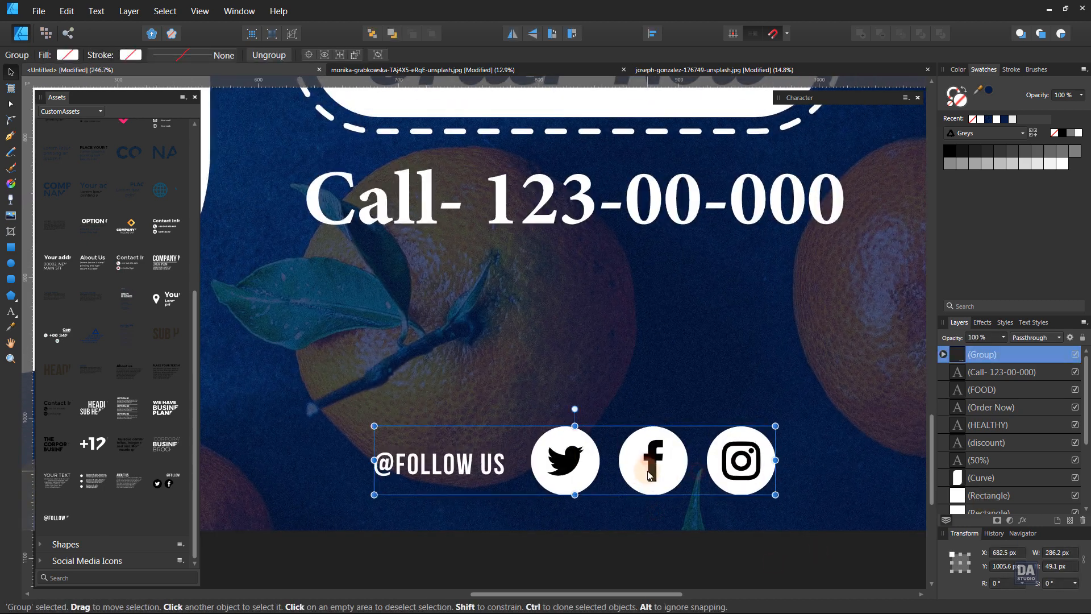
{"action": "left_click", "coordinate": [503, 550]}
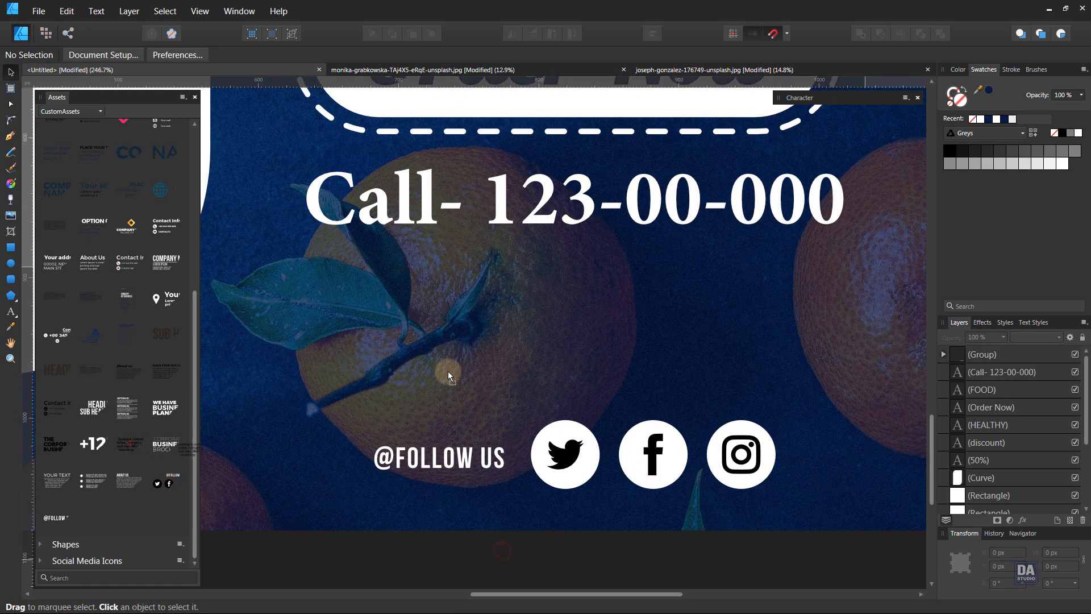
- Paste the placeholder paragraph, colour it white and scale it down to about 458 px wide beneath the phone line
{"action": "key", "text": "ctrl+v"}
{"action": "left_click", "coordinate": [1078, 133]}
{"action": "key", "text": "ctrl+0"}
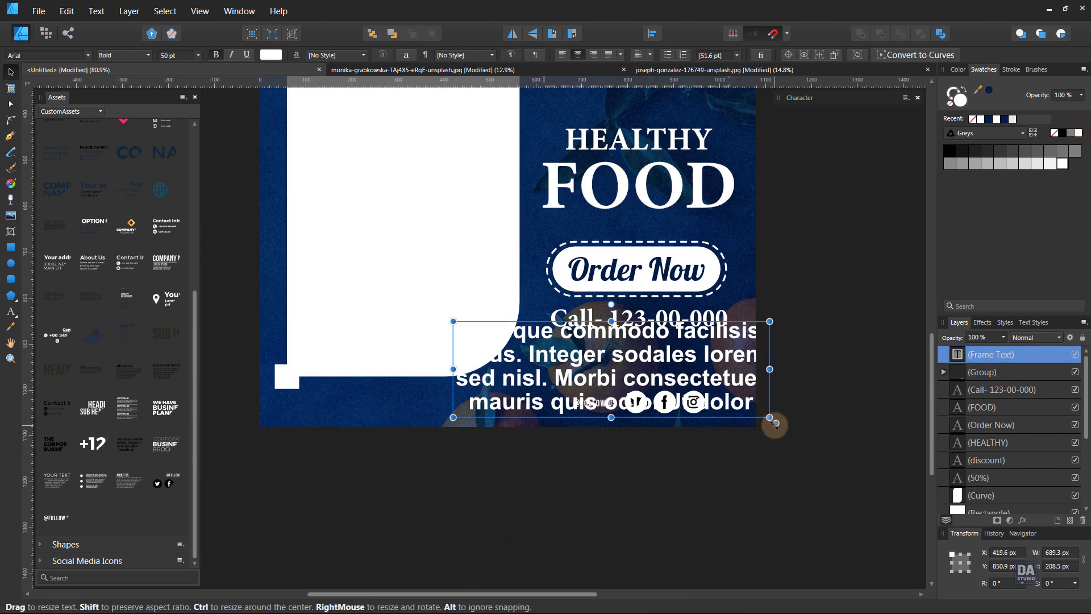
{"action": "left_click_drag", "start_coordinate": [773, 419], "coordinate": [708, 389]}
{"action": "left_click_drag", "start_coordinate": [602, 359], "coordinate": [683, 368]}
- Shorten the paragraph frame to about 86 px high, move it clear of the phone line and set its text to 14 pt
{"action": "scroll", "coordinate": [648, 368], "scroll_direction": "up", "scroll_amount": 4}
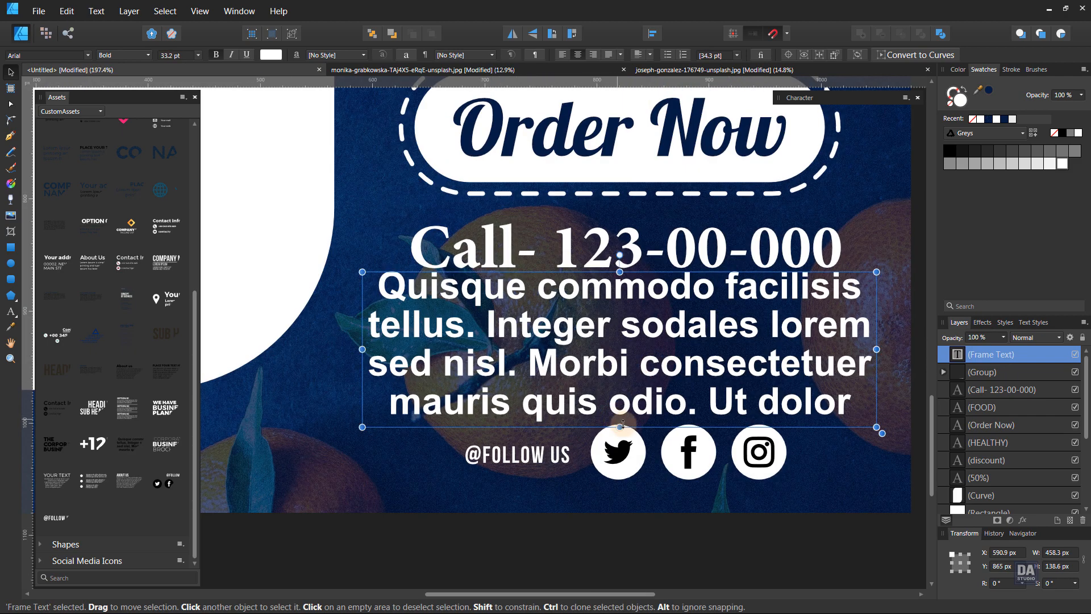
{"action": "left_click_drag", "start_coordinate": [620, 426], "coordinate": [620, 370]}
{"action": "left_click_drag", "start_coordinate": [677, 320], "coordinate": [678, 340]}
{"action": "left_click", "coordinate": [197, 55]}
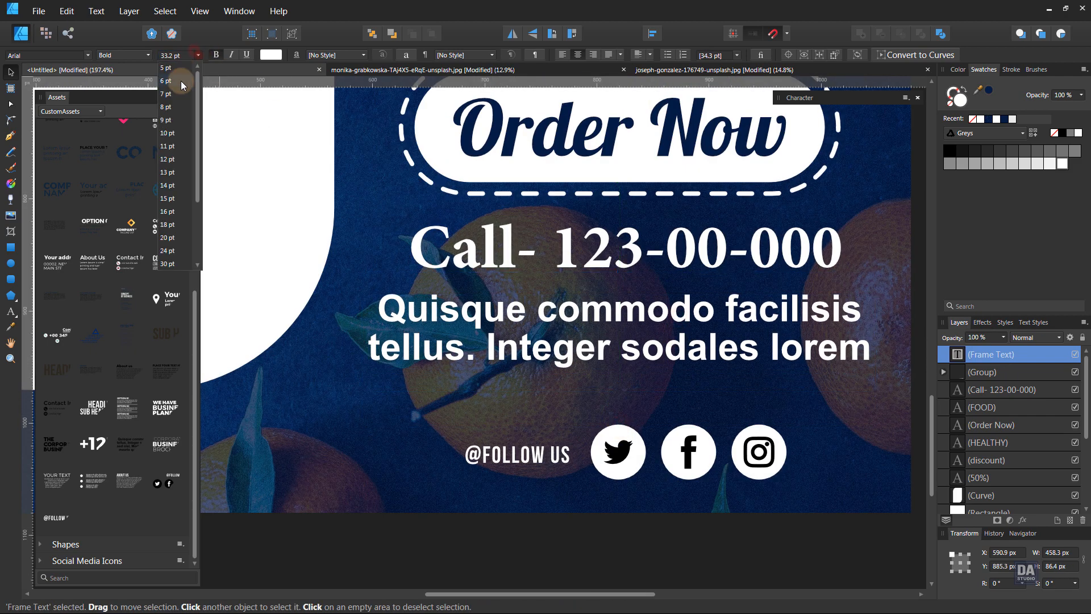
{"action": "left_click", "coordinate": [168, 185]}
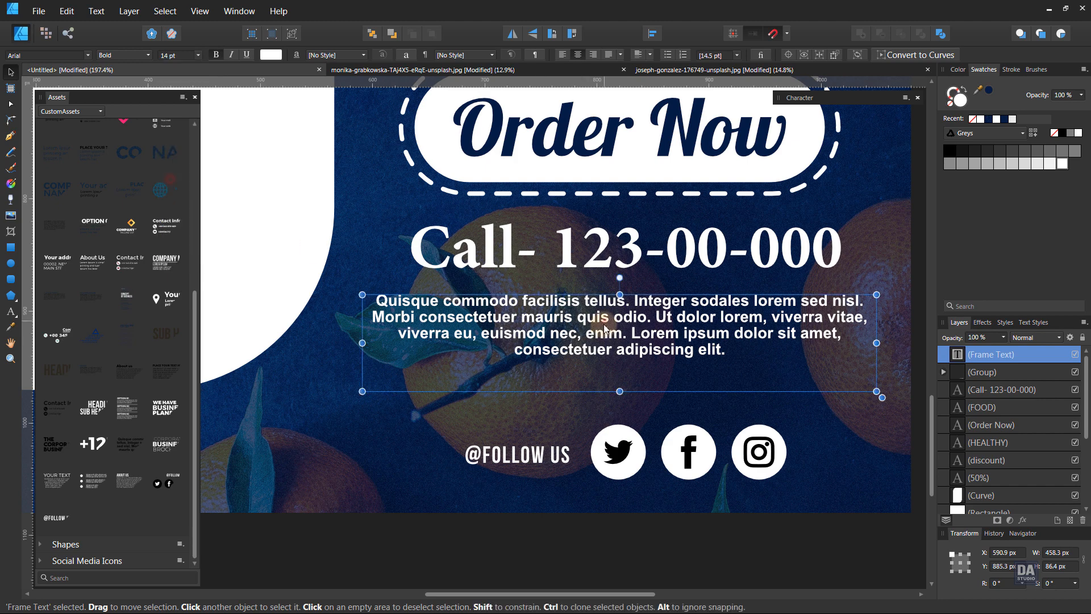
{"action": "key", "text": "ctrl+d"}
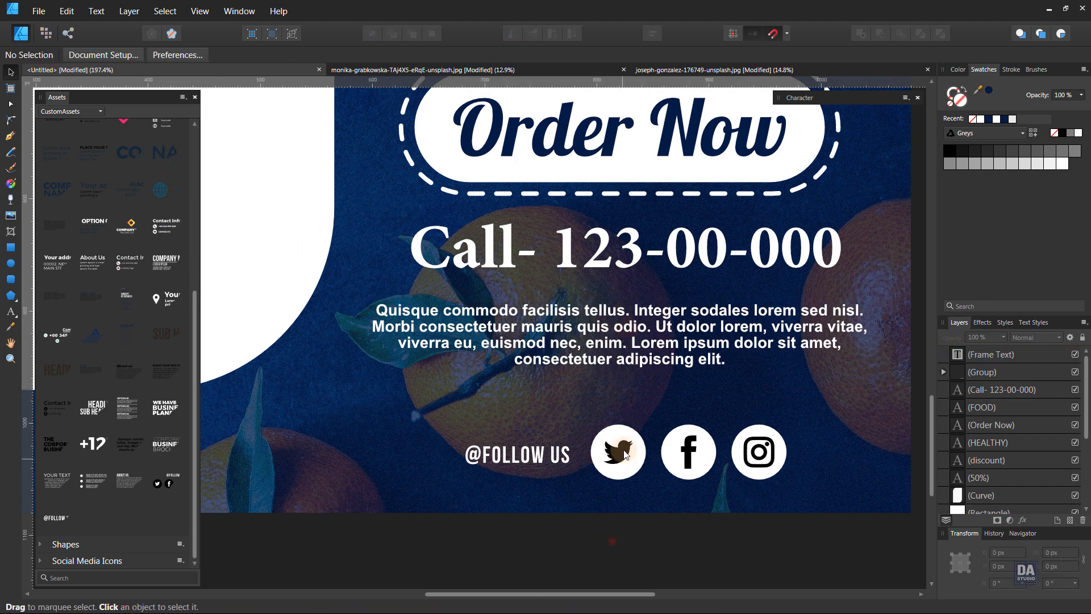
{"action": "scroll", "coordinate": [619, 420], "scroll_direction": "down", "scroll_amount": 1}
{"action": "scroll", "coordinate": [619, 420], "scroll_direction": "right", "scroll_amount": 2}
{"action": "left_click_drag", "start_coordinate": [618, 458], "coordinate": [619, 441]}
{"action": "left_click", "coordinate": [599, 530]}
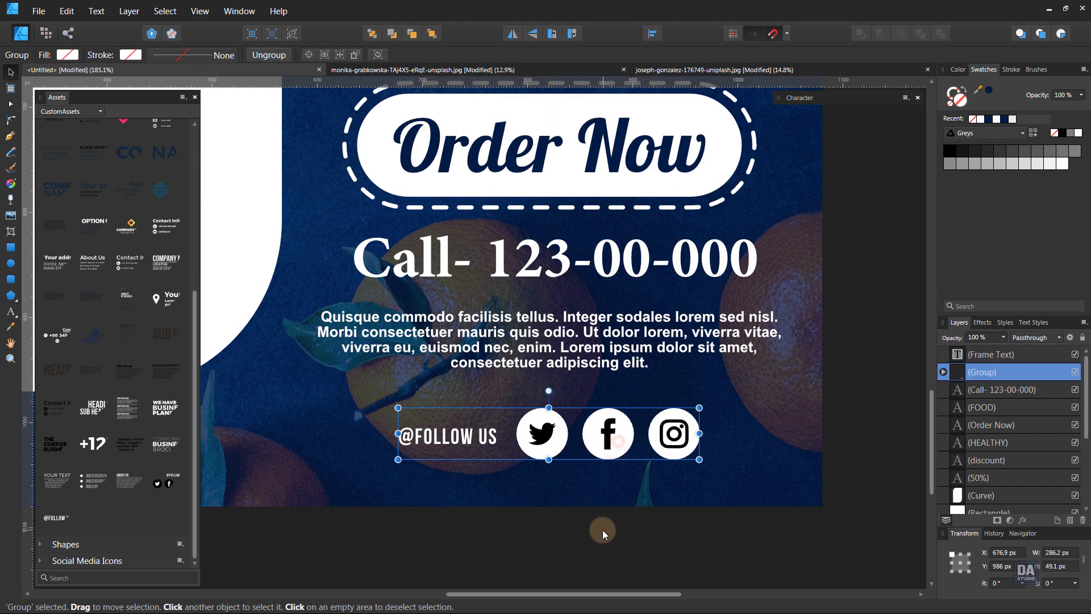
{"action": "key", "text": "ctrl+0"}
{"action": "left_click", "coordinate": [607, 458]}
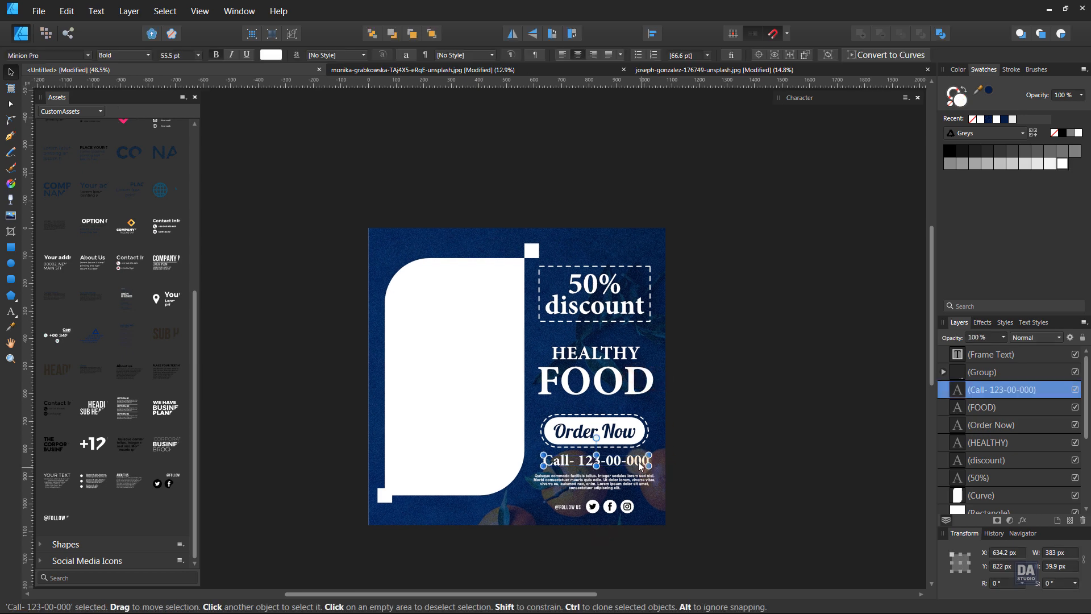
{"action": "left_click_drag", "start_coordinate": [607, 457], "coordinate": [607, 241]}
{"action": "scroll", "coordinate": [607, 251], "scroll_direction": "up", "scroll_amount": 4}
{"action": "double_click", "coordinate": [606, 268]}
{"action": "key", "text": "ctrl+a"}
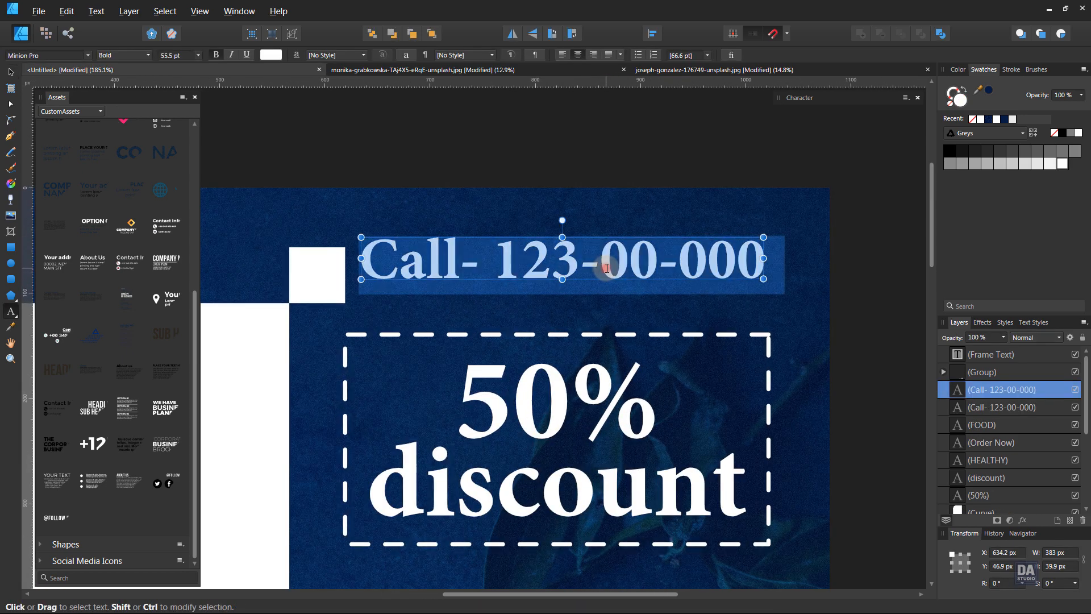
{"action": "type", "text": "www.yp"}
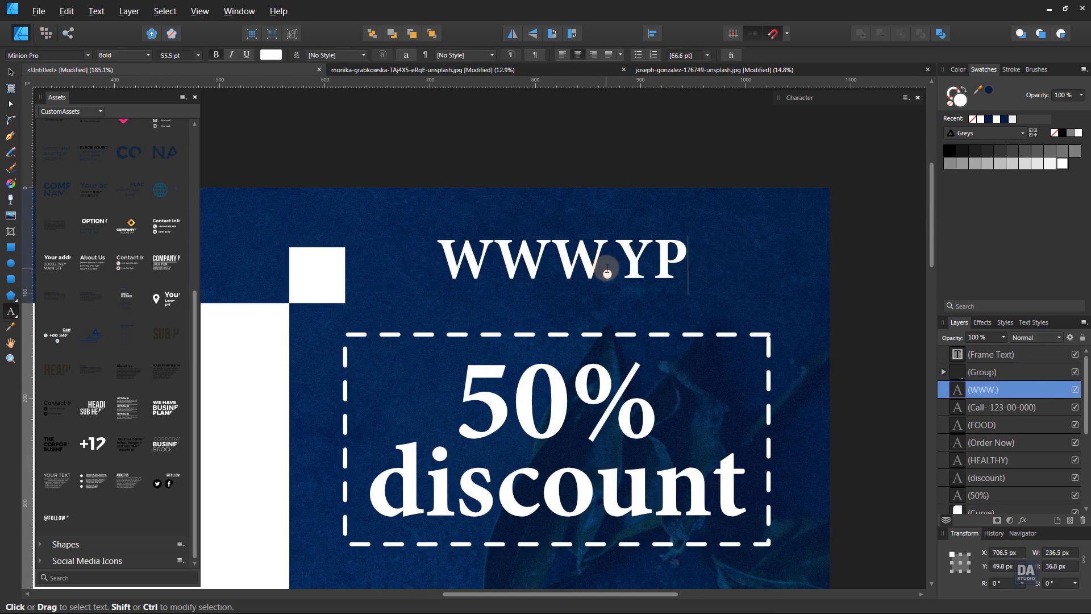
{"action": "key", "text": "BackSpace"}
{"action": "type", "text": "ourwe"}
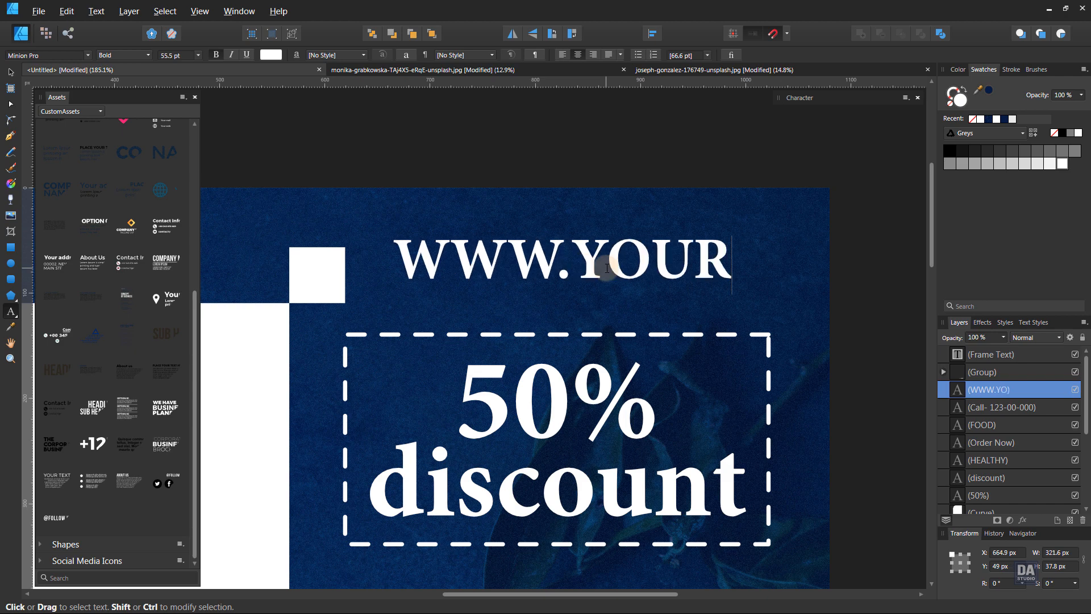
{"action": "type", "text": "b.com"}
{"action": "key", "text": "Escape"}
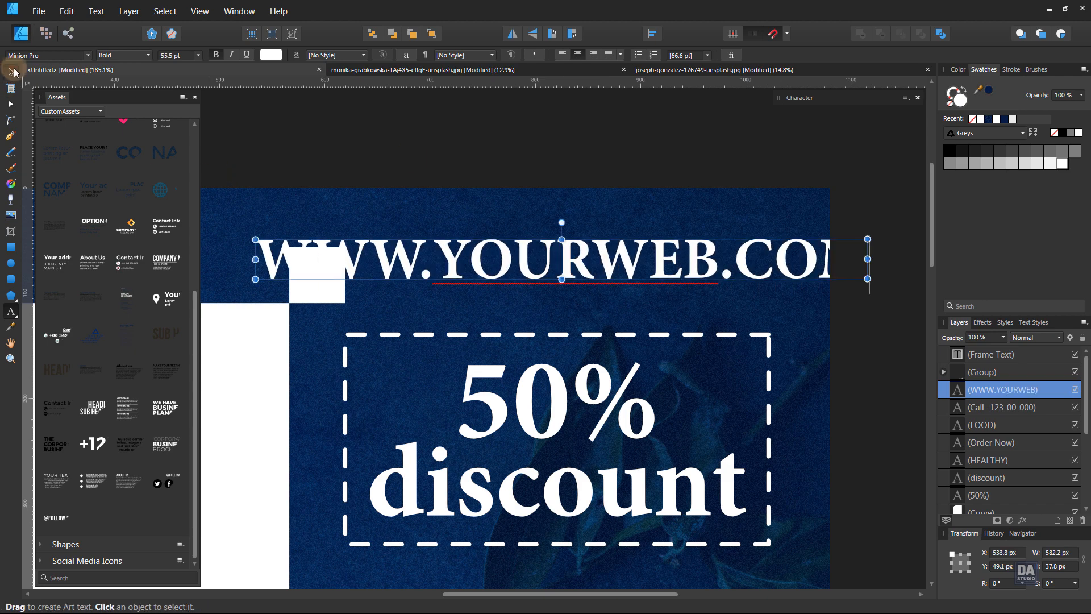
{"action": "left_click_drag", "start_coordinate": [868, 279], "coordinate": [717, 268]}
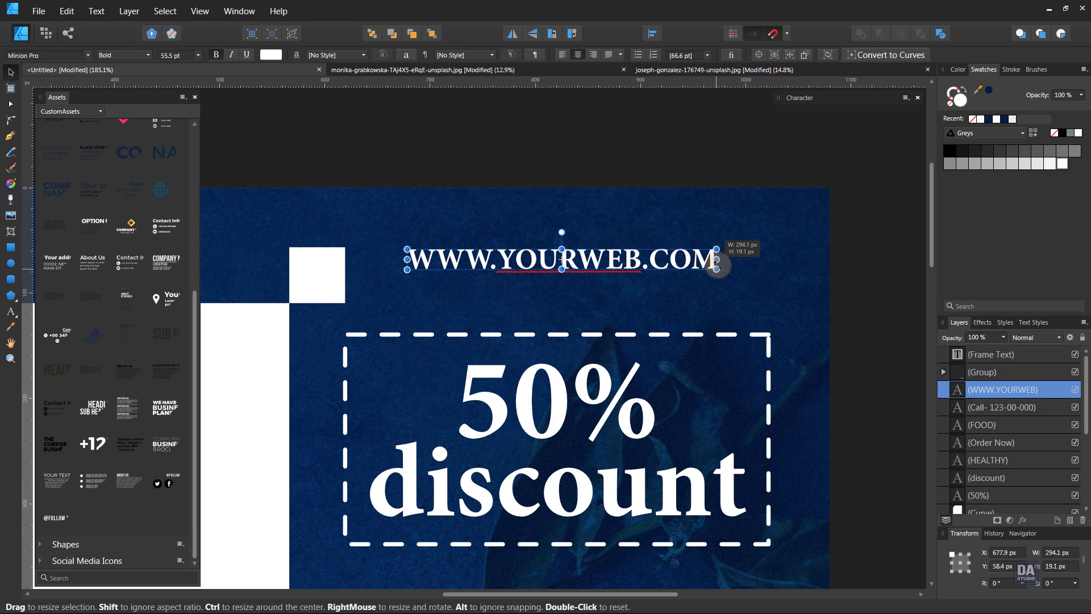
{"action": "left_click", "coordinate": [779, 236]}
{"action": "scroll", "coordinate": [648, 329], "scroll_direction": "down", "scroll_amount": 6}
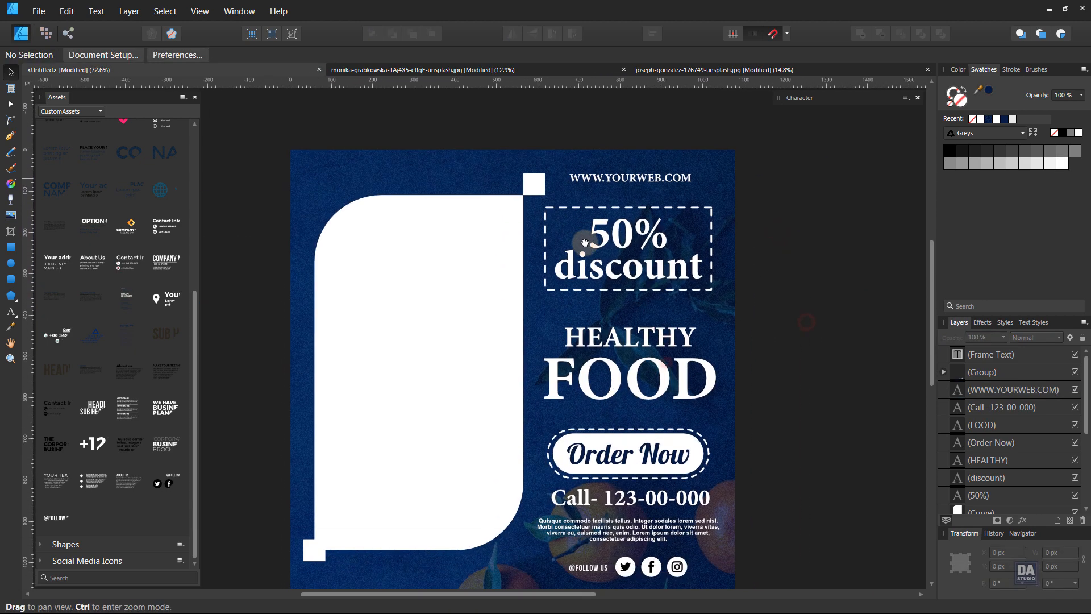
{"action": "left_click_drag", "start_coordinate": [652, 308], "coordinate": [648, 300]}
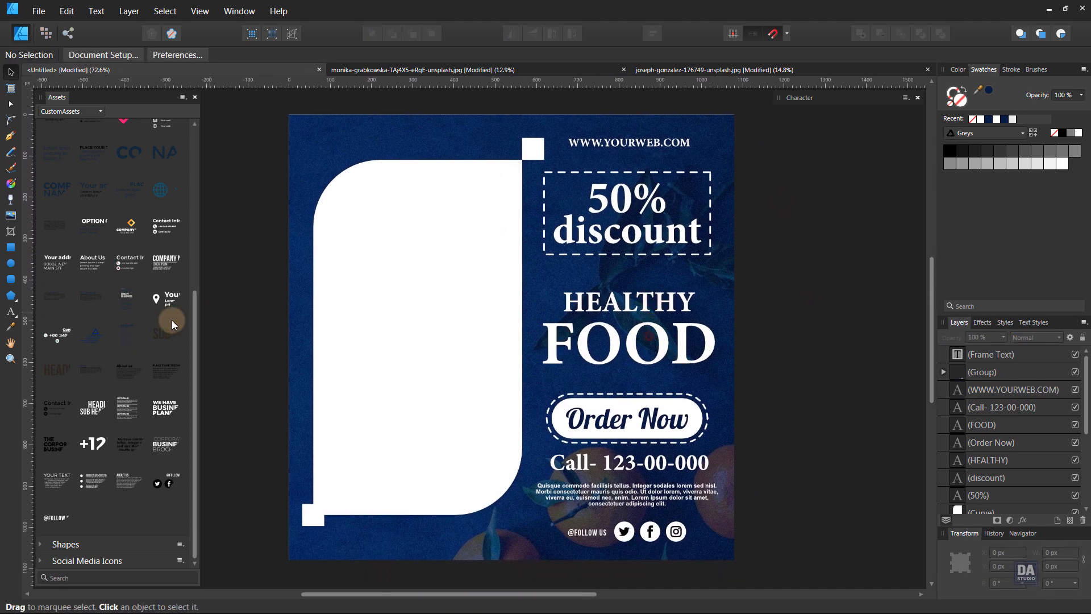
- Place the white "DESIGN ART STUDIO" logo from the assets above the large white shape
{"action": "scroll", "coordinate": [172, 319], "scroll_direction": "up", "scroll_amount": 6}
{"action": "left_click_drag", "start_coordinate": [91, 264], "coordinate": [368, 147]}
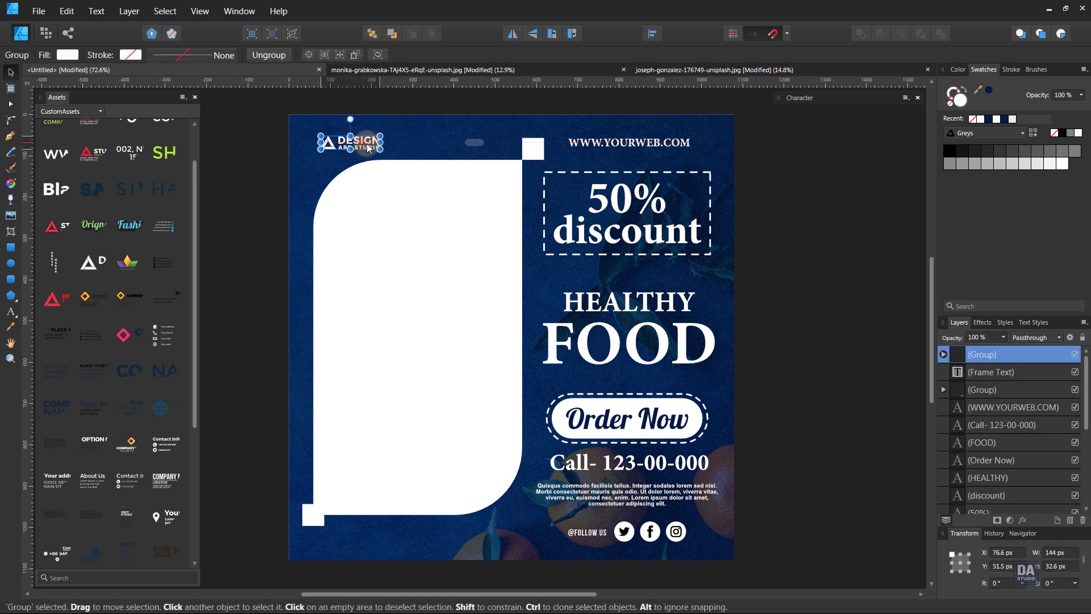
{"action": "left_click", "coordinate": [709, 204]}
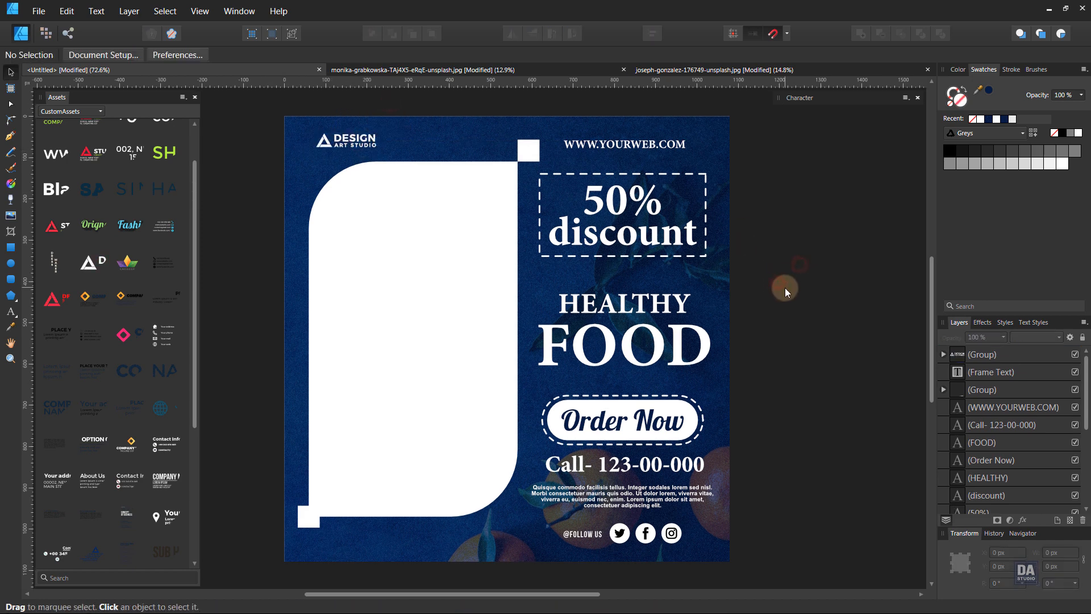
- Group the web address, discount, heading, order button, phone, paragraph and social icon objects beside the large white shape
{"action": "left_click", "coordinate": [126, 105]}
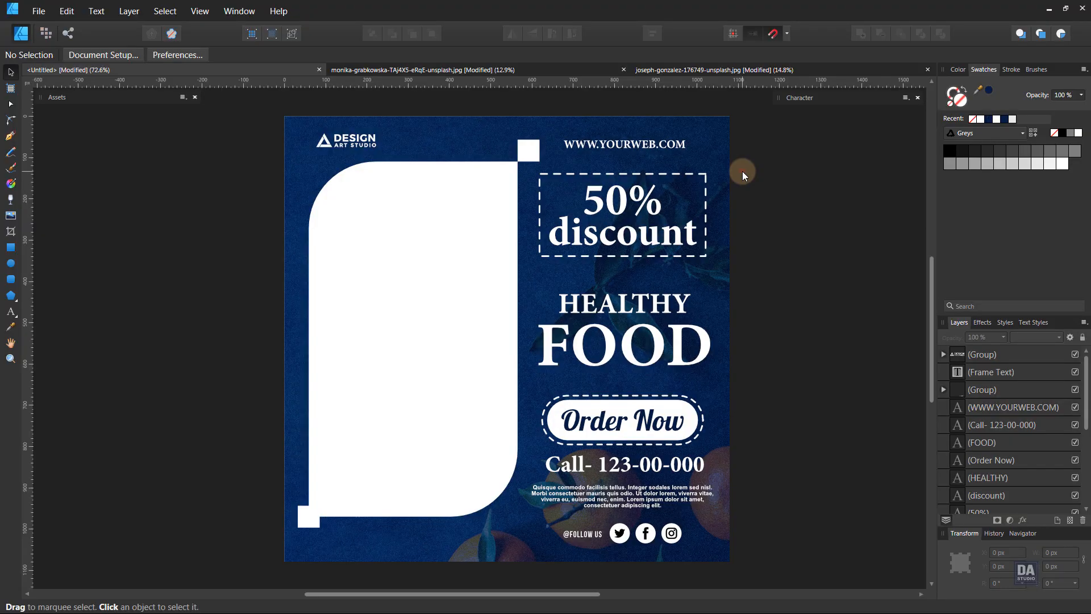
{"action": "left_click_drag", "start_coordinate": [762, 117], "coordinate": [532, 554]}
{"action": "right_click", "coordinate": [560, 463]}
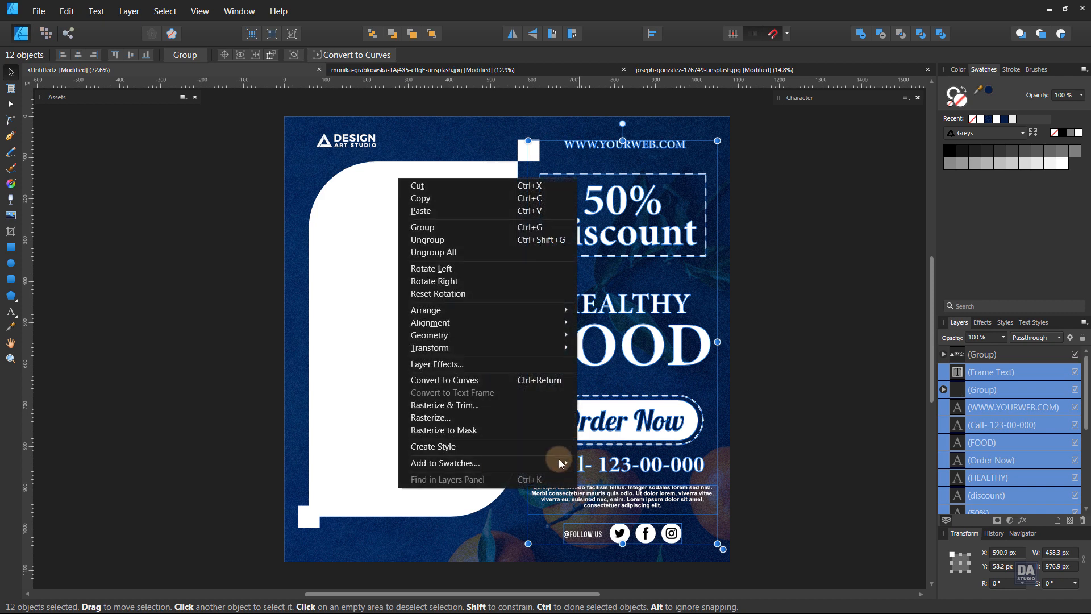
{"action": "left_click", "coordinate": [509, 228]}
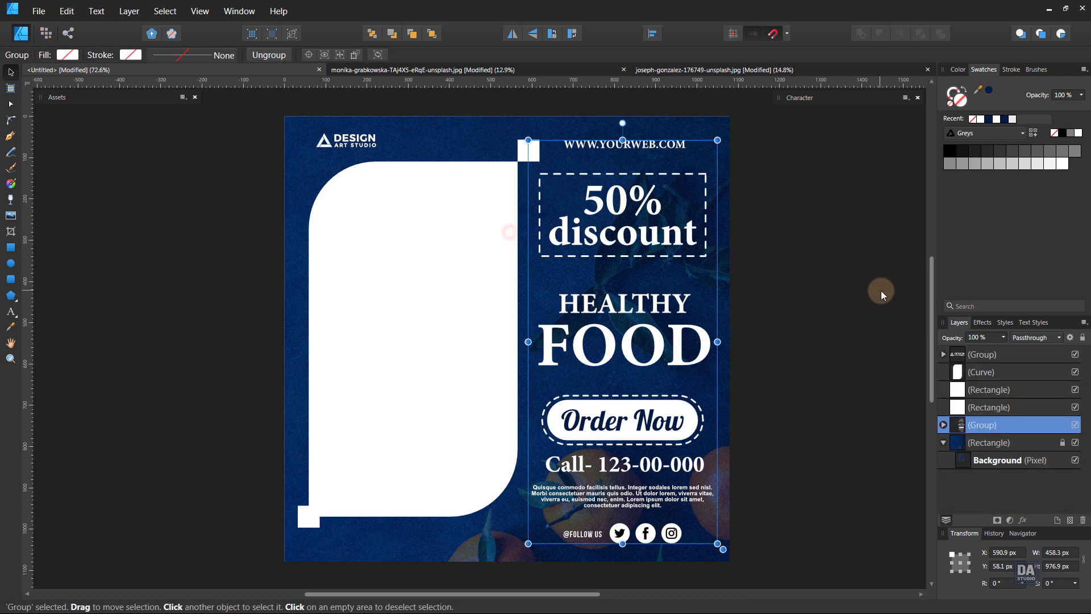
- Duplicate the large white curved shape, hide the upper copy and select the lower one
{"action": "left_click", "coordinate": [463, 331]}
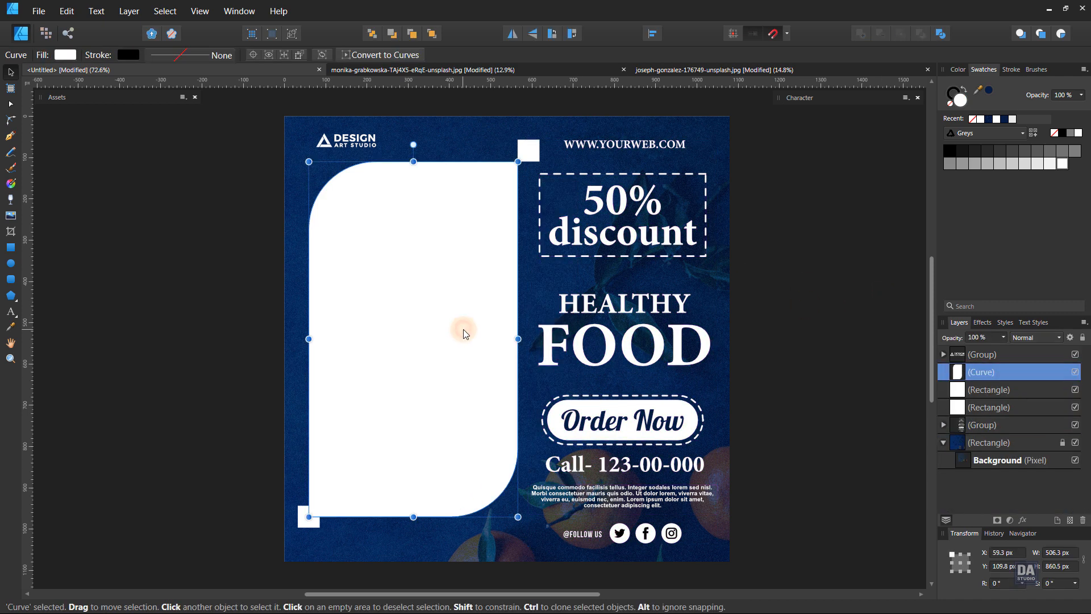
{"action": "right_click", "coordinate": [979, 373]}
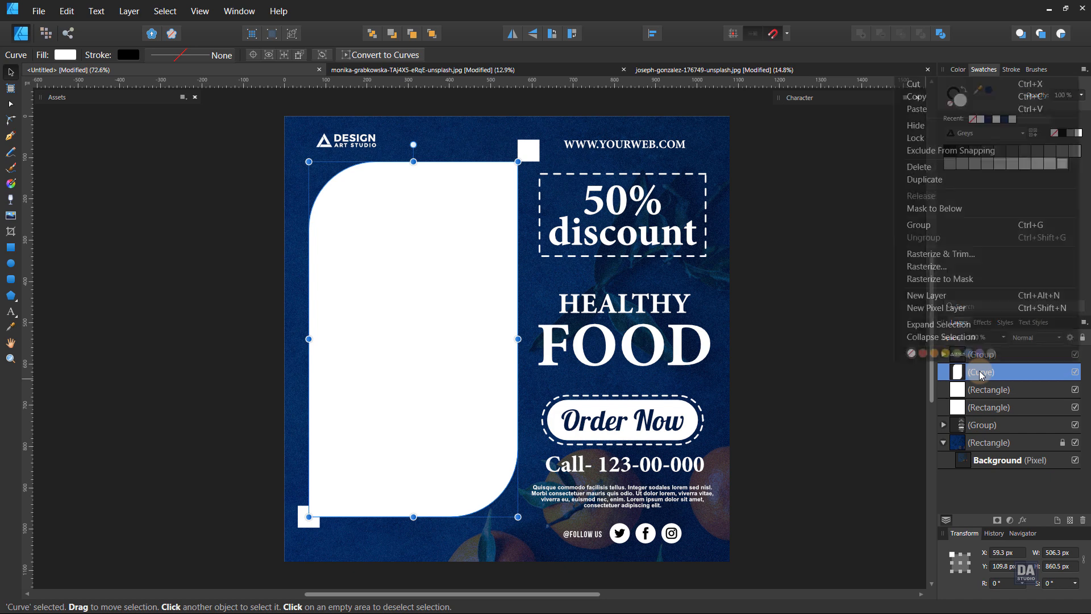
{"action": "left_click", "coordinate": [948, 180]}
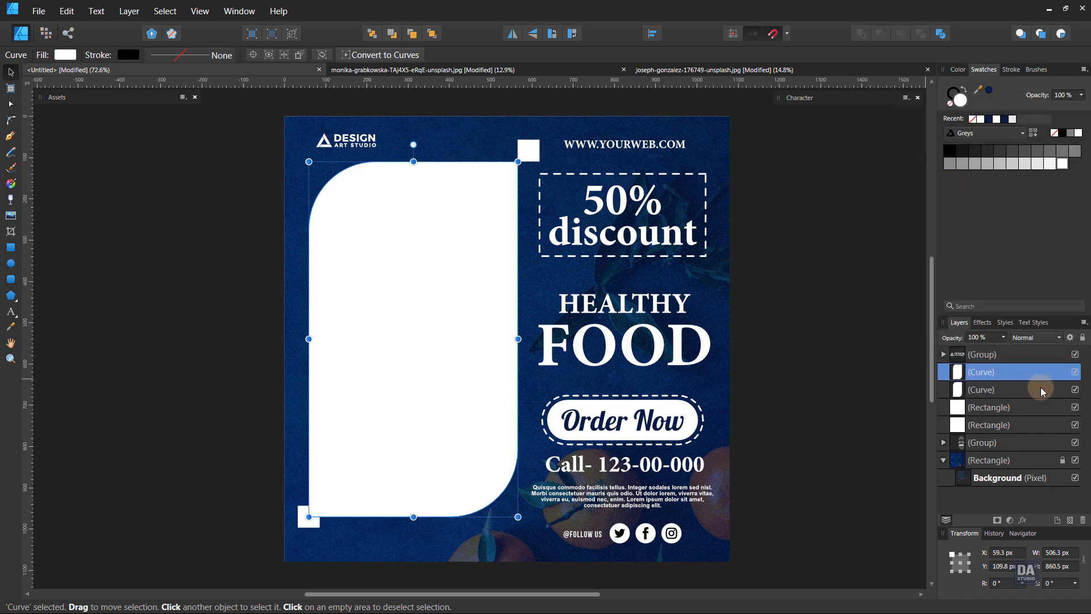
{"action": "left_click", "coordinate": [1023, 391]}
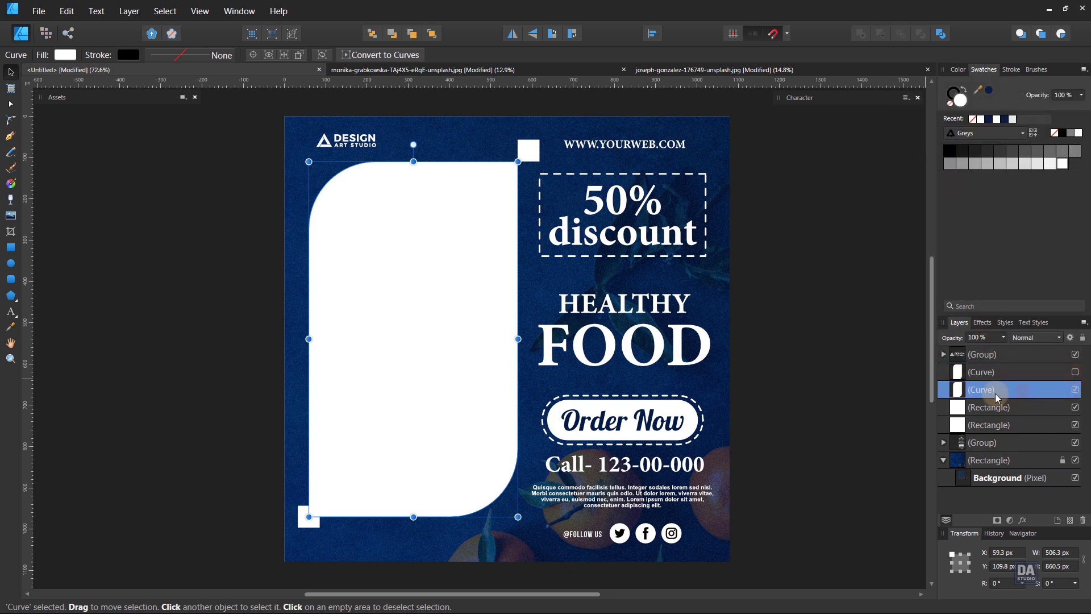
- In the joseph-gonzalez egg sandwich document, unlock the photo, scale it down to about 891 × 1263 px and copy it
{"action": "left_click", "coordinate": [658, 70]}
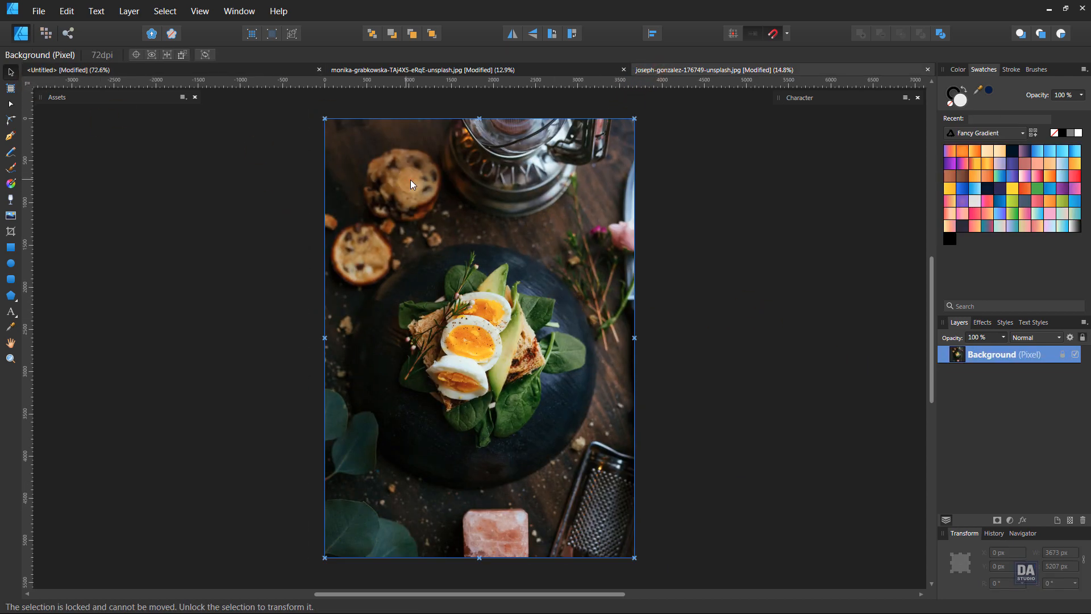
{"action": "left_click_drag", "start_coordinate": [635, 557], "coordinate": [401, 226]}
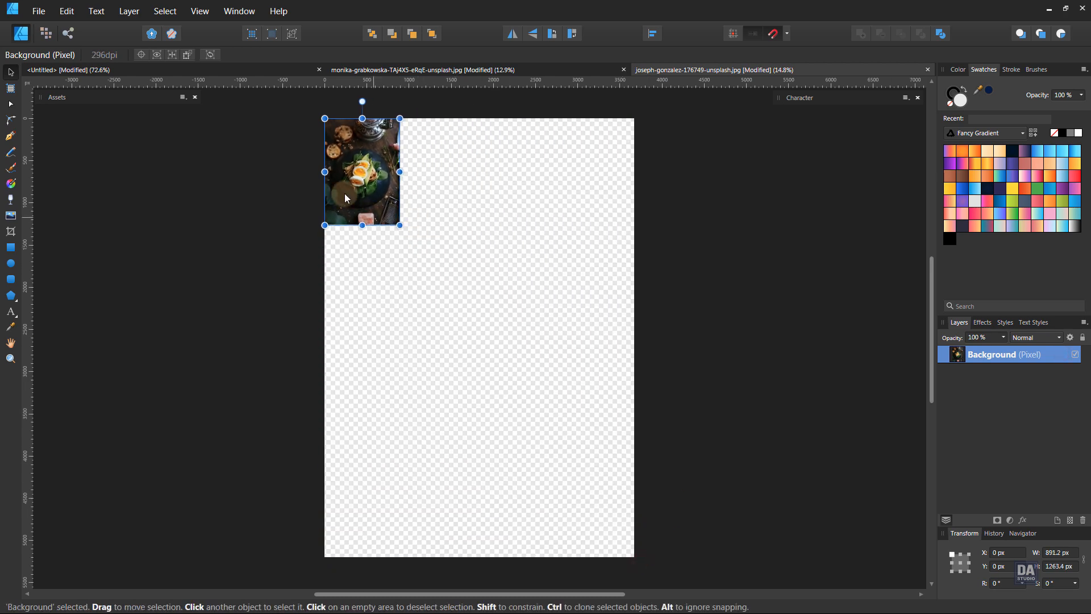
{"action": "left_click", "coordinate": [67, 12]}
{"action": "left_click", "coordinate": [52, 65]}
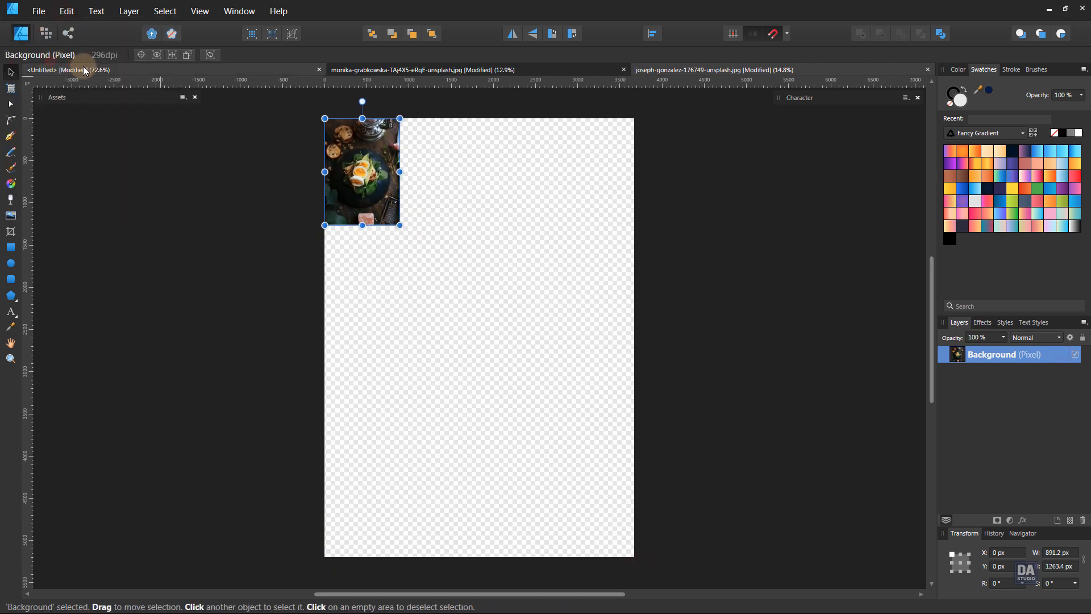
- Paste the copied egg sandwich photo inside the large white curved shape of the untitled design
{"action": "left_click", "coordinate": [74, 70]}
{"action": "left_click", "coordinate": [66, 12]}
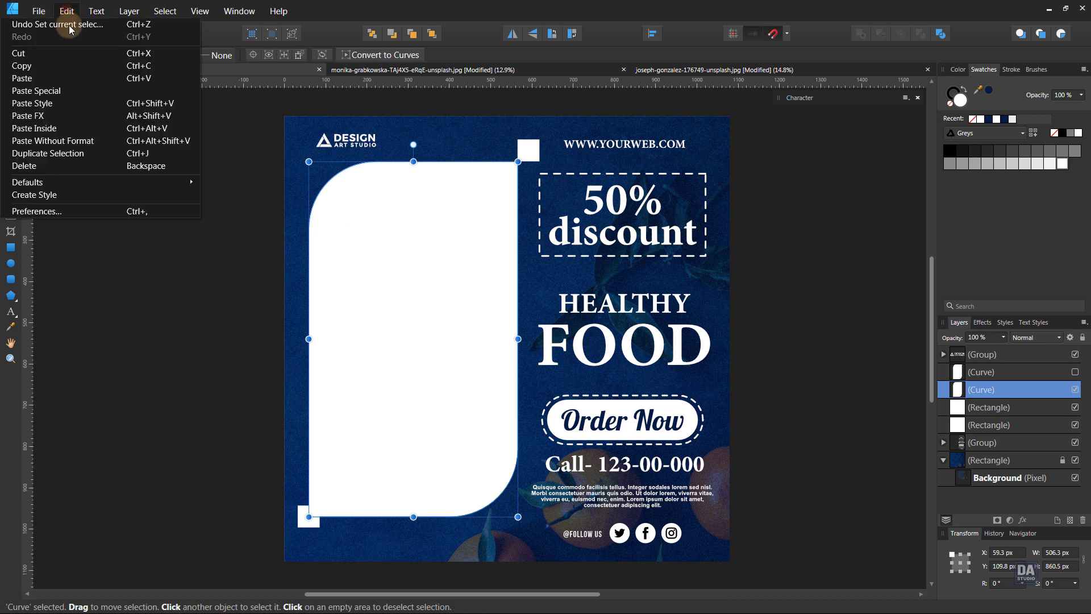
{"action": "left_click", "coordinate": [60, 126]}
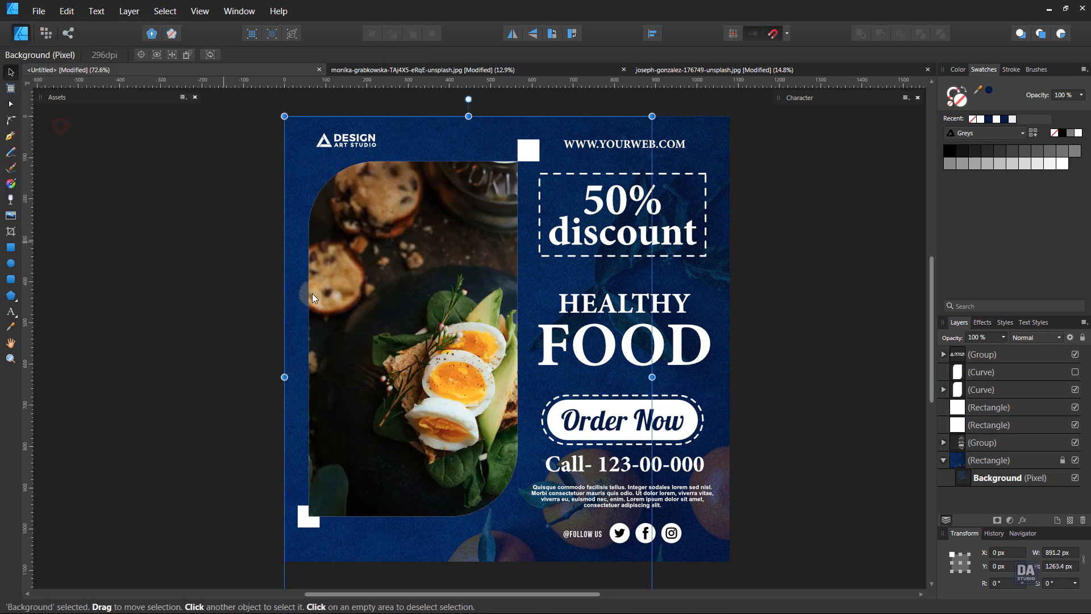
- Enlarge the clipped photo to about 1049 × 1487 px and move it so the egg sandwich is centred in the shape
{"action": "scroll", "coordinate": [442, 359], "scroll_direction": "down", "scroll_amount": 4}
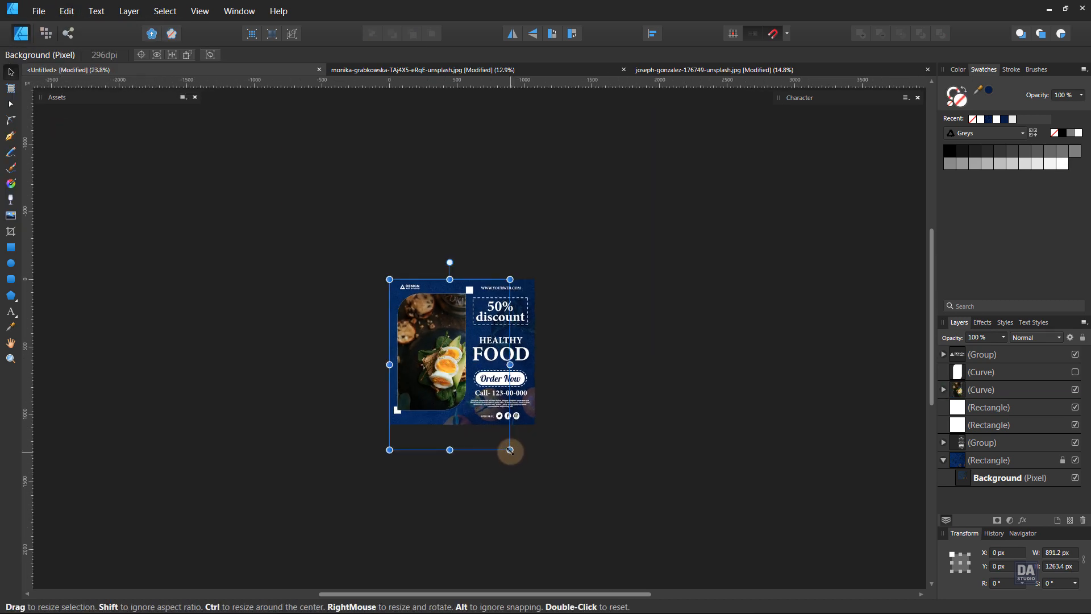
{"action": "left_click", "coordinate": [498, 443]}
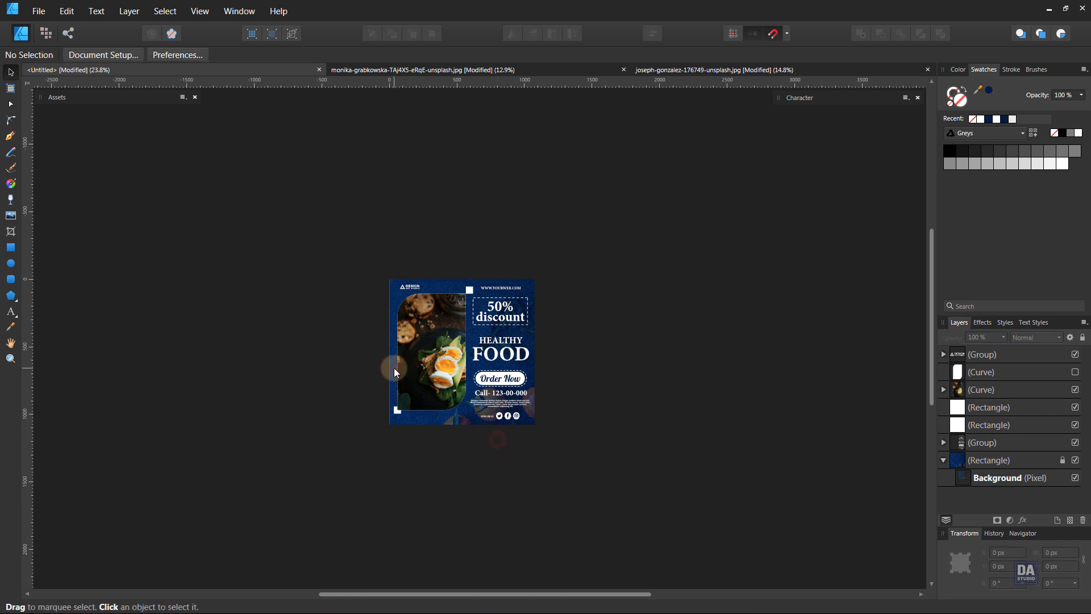
{"action": "scroll", "coordinate": [422, 373], "scroll_direction": "up", "scroll_amount": 3}
{"action": "left_click", "coordinate": [495, 392]}
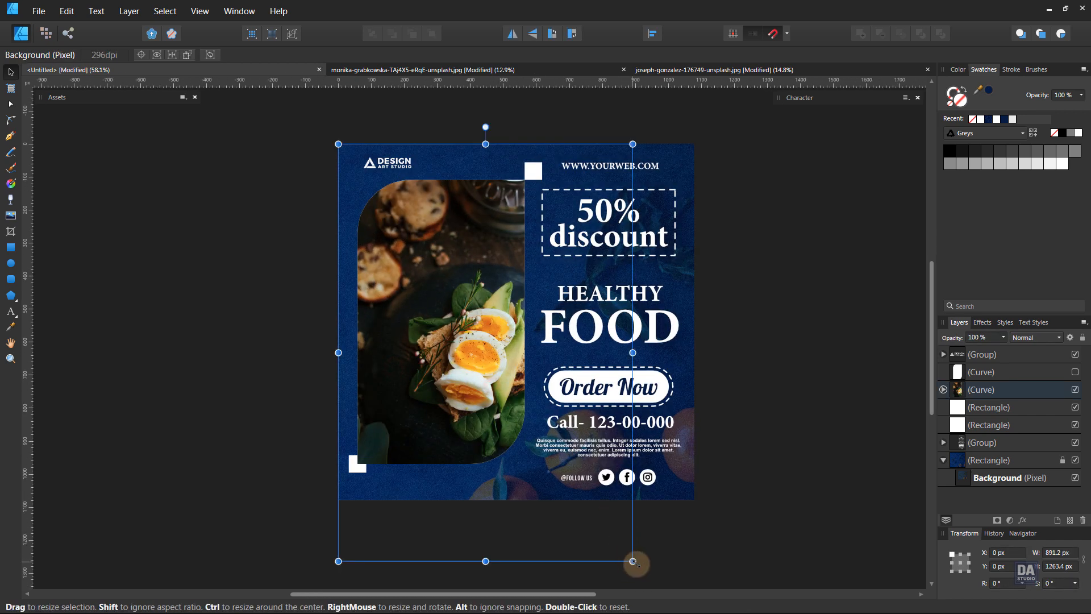
{"action": "left_click_drag", "start_coordinate": [633, 561], "coordinate": [682, 579]}
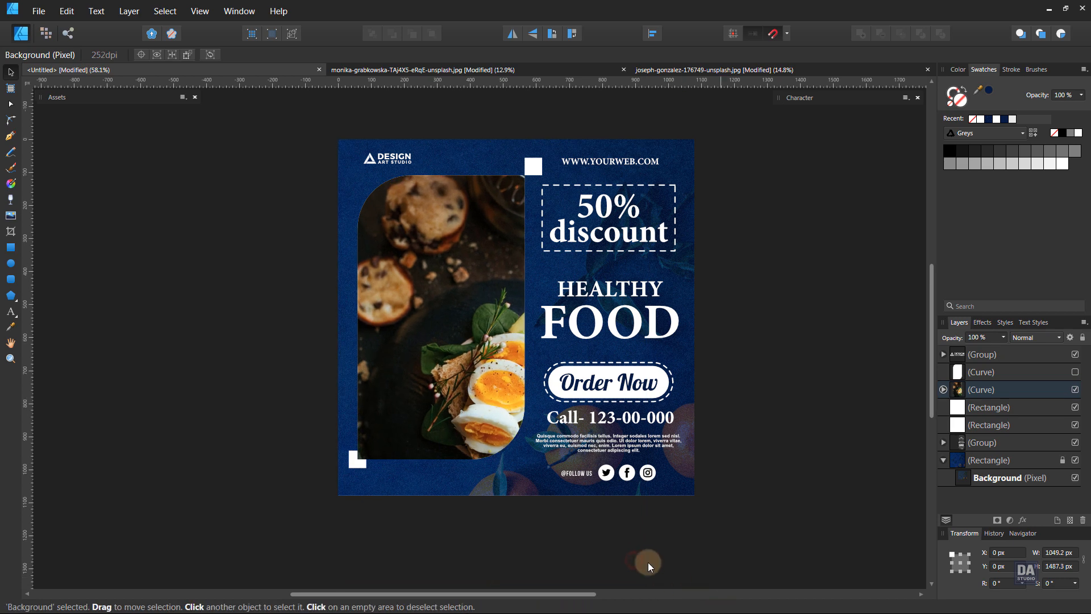
{"action": "left_click_drag", "start_coordinate": [611, 521], "coordinate": [555, 456]}
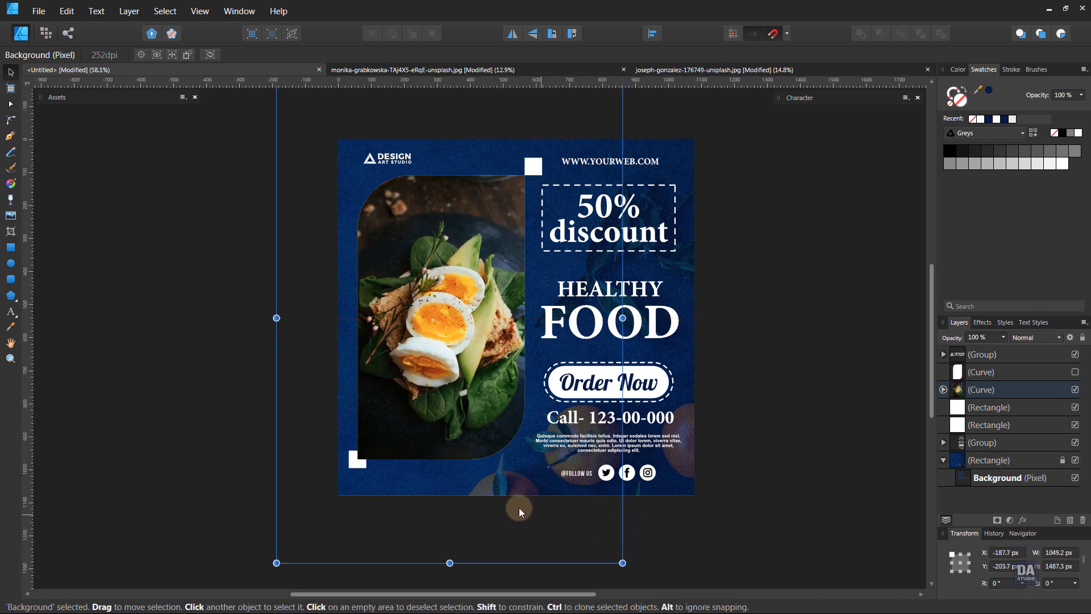
- Enlarge the clipped egg sandwich photo slightly more so the sandwich fills the shape's width, then deselect it
{"action": "scroll", "coordinate": [498, 502], "scroll_direction": "down", "scroll_amount": 1}
{"action": "mouse_move", "coordinate": [597, 551]}
{"action": "left_mouse_down"}
{"action": "mouse_move", "coordinate": [612, 560]}
{"action": "mouse_move", "coordinate": [599, 562]}
{"action": "left_mouse_up"}
{"action": "left_click", "coordinate": [567, 524]}
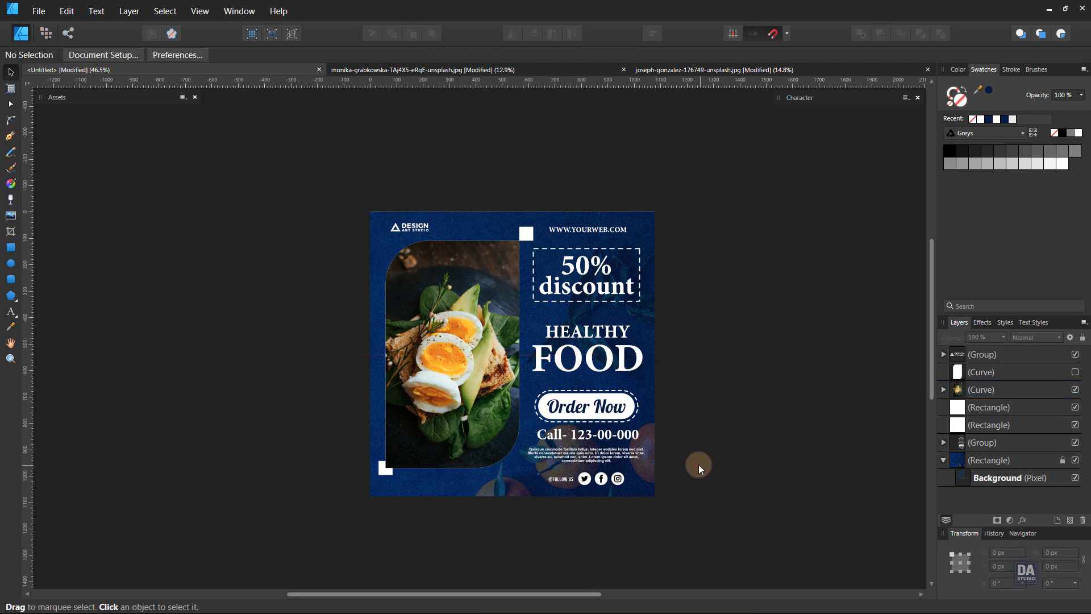
{"action": "scroll", "coordinate": [539, 448], "scroll_direction": "up", "scroll_amount": 4}
{"action": "scroll", "coordinate": [406, 353], "scroll_direction": "down", "scroll_amount": 2}
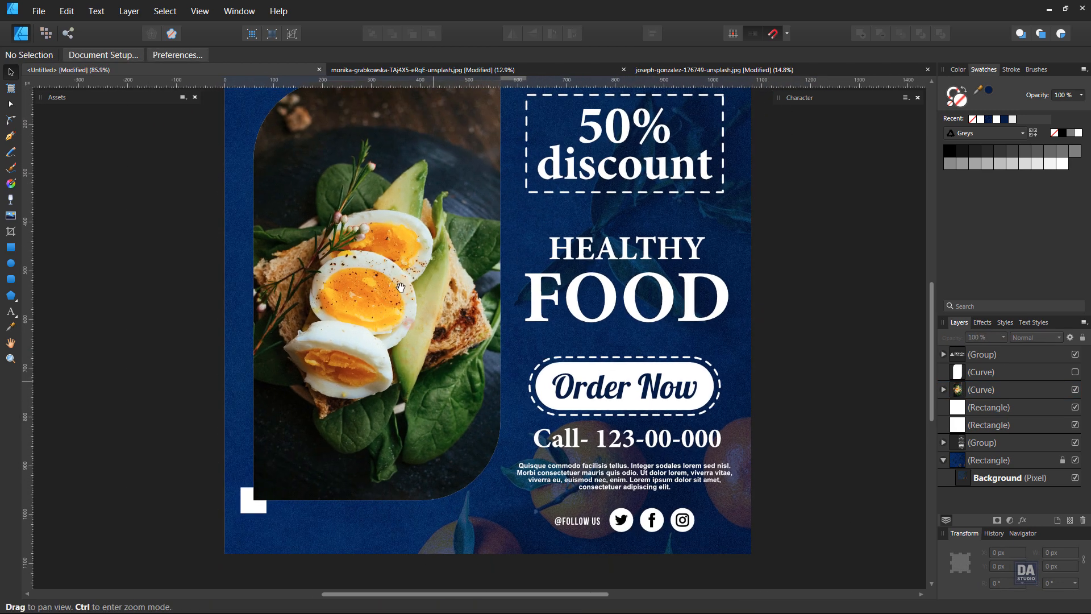
- Give the curved photo shape a solid white outline 6 pt wide
{"action": "left_click", "coordinate": [439, 319]}
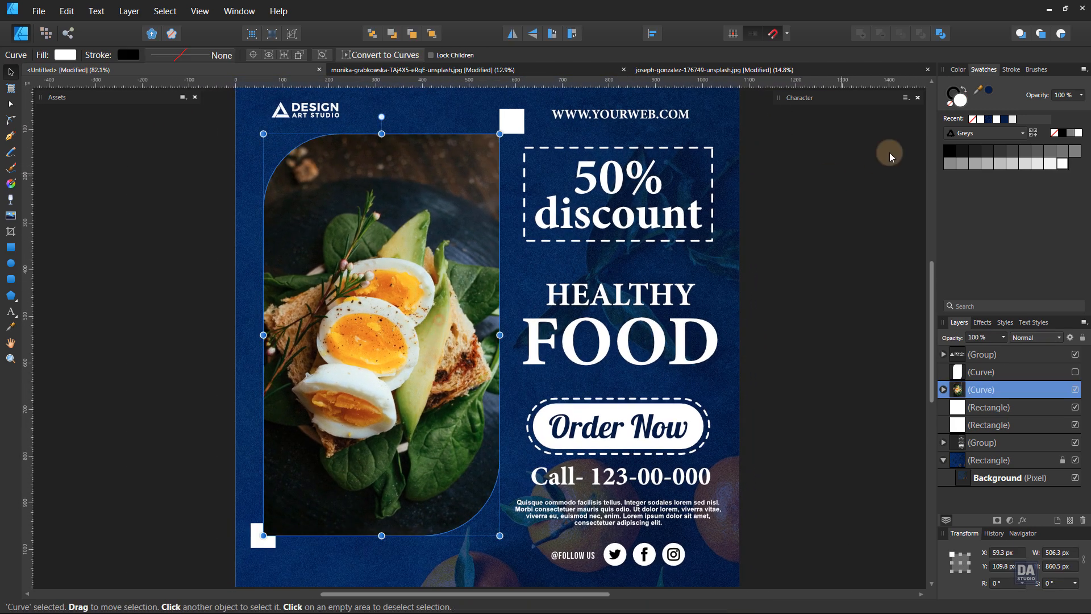
{"action": "left_click", "coordinate": [1079, 132]}
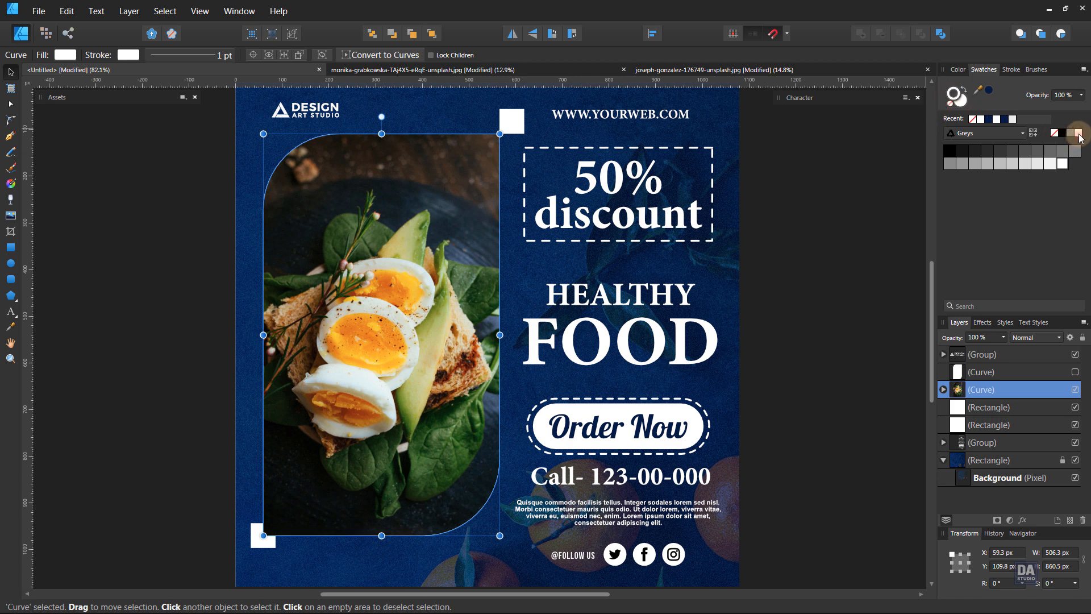
{"action": "left_click", "coordinate": [1017, 71]}
{"action": "scroll", "coordinate": [1069, 109], "scroll_direction": "up", "scroll_amount": 5}
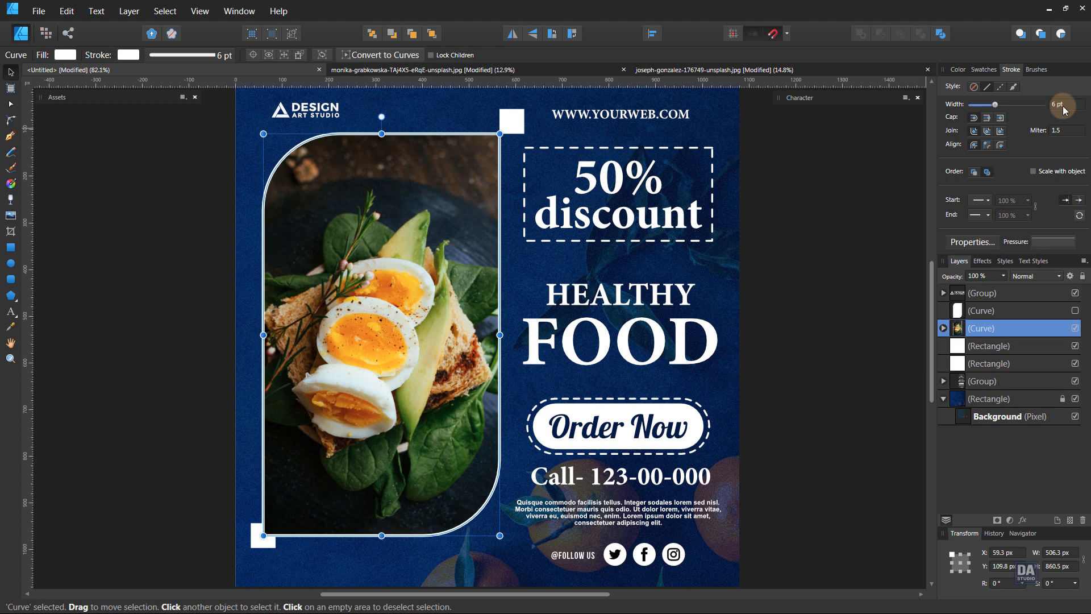
{"action": "left_click", "coordinate": [851, 227]}
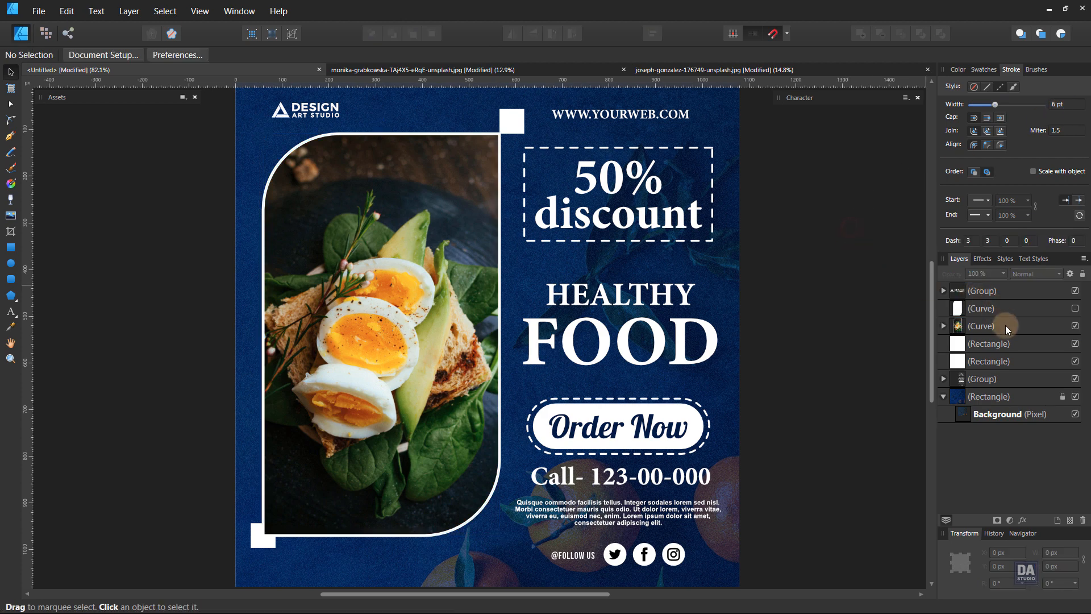
- Add an outer shadow to the curved photo shape with 76 % opacity and a 39 px radius
{"action": "left_click", "coordinate": [1001, 310]}
{"action": "left_click", "coordinate": [994, 346]}
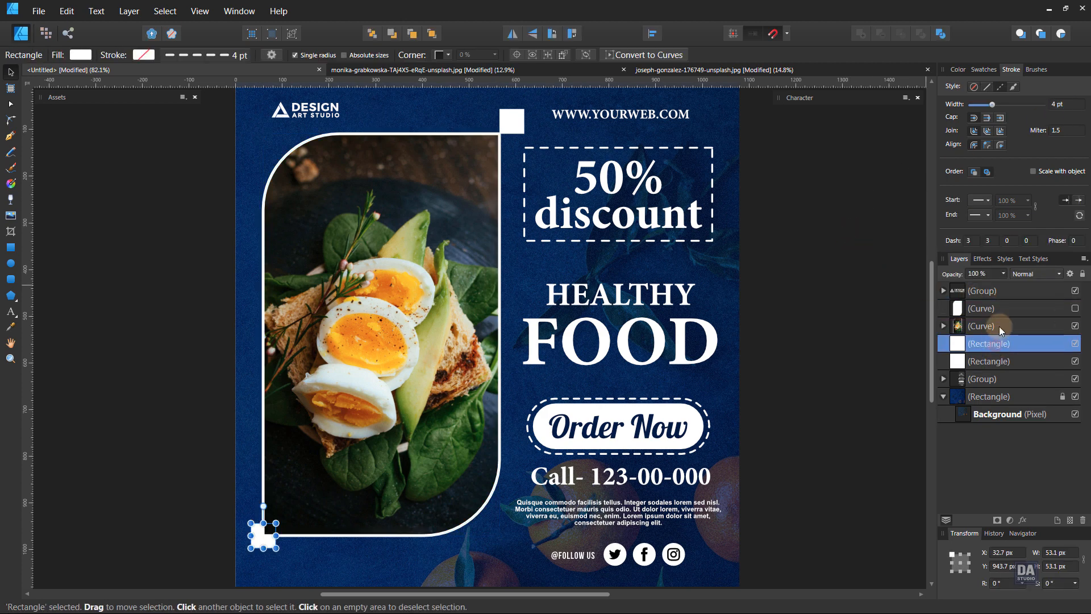
{"action": "left_click", "coordinate": [999, 326]}
{"action": "left_click", "coordinate": [1023, 520]}
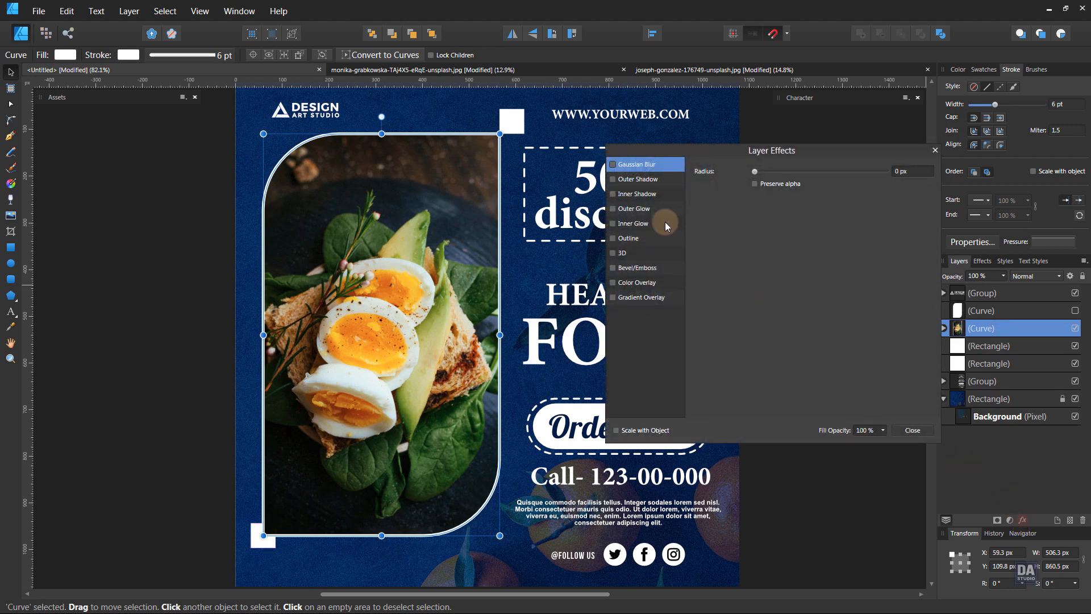
{"action": "left_click", "coordinate": [646, 180]}
{"action": "left_click_drag", "start_coordinate": [759, 199], "coordinate": [841, 184]}
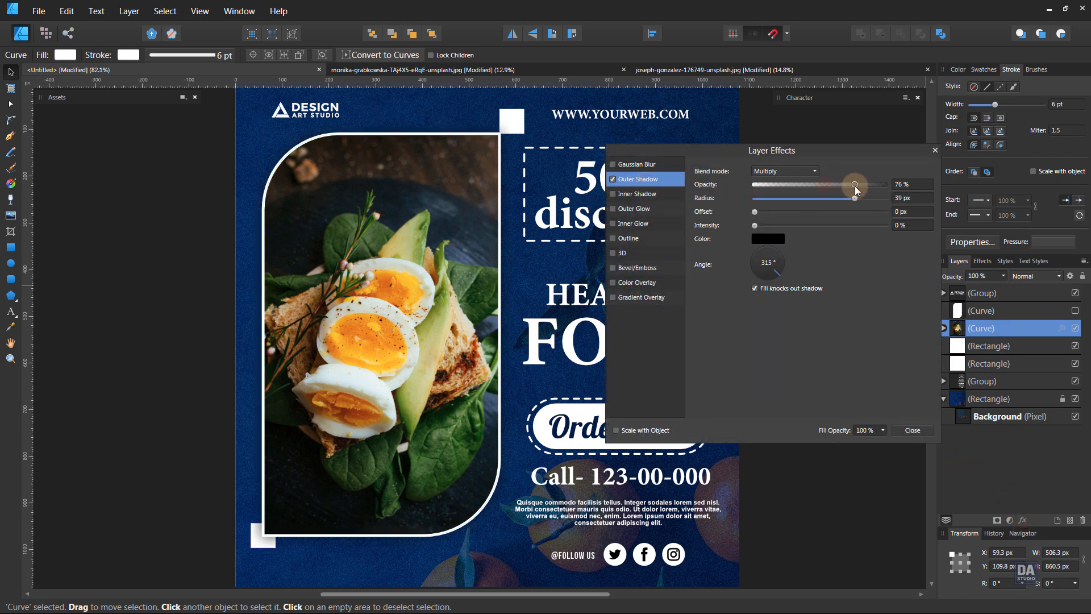
{"action": "left_click", "coordinate": [911, 430]}
- Show the hidden copy of the curved shape with no fill and a white stroke 5 pt wide
{"action": "left_click", "coordinate": [981, 316]}
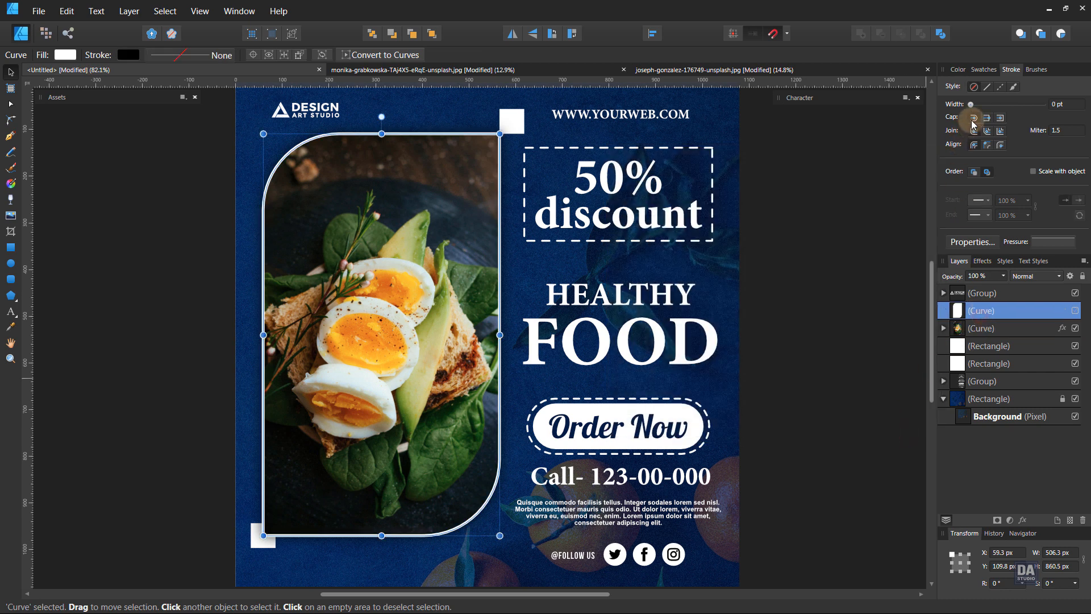
{"action": "left_click", "coordinate": [984, 70]}
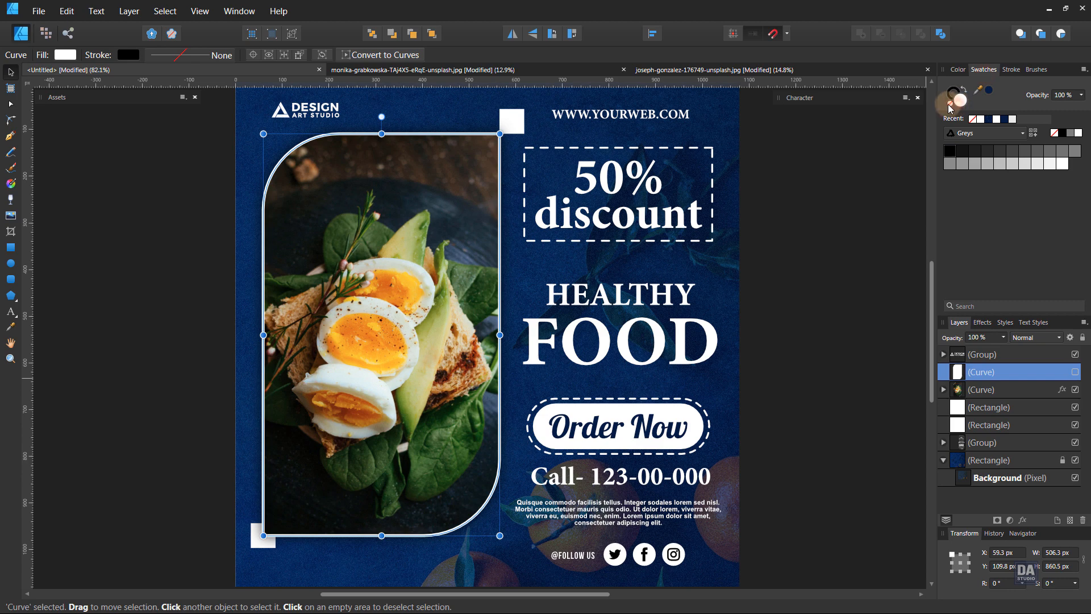
{"action": "left_click", "coordinate": [950, 105]}
{"action": "left_click", "coordinate": [1011, 70]}
{"action": "scroll", "coordinate": [1056, 108], "scroll_direction": "up", "scroll_amount": 2}
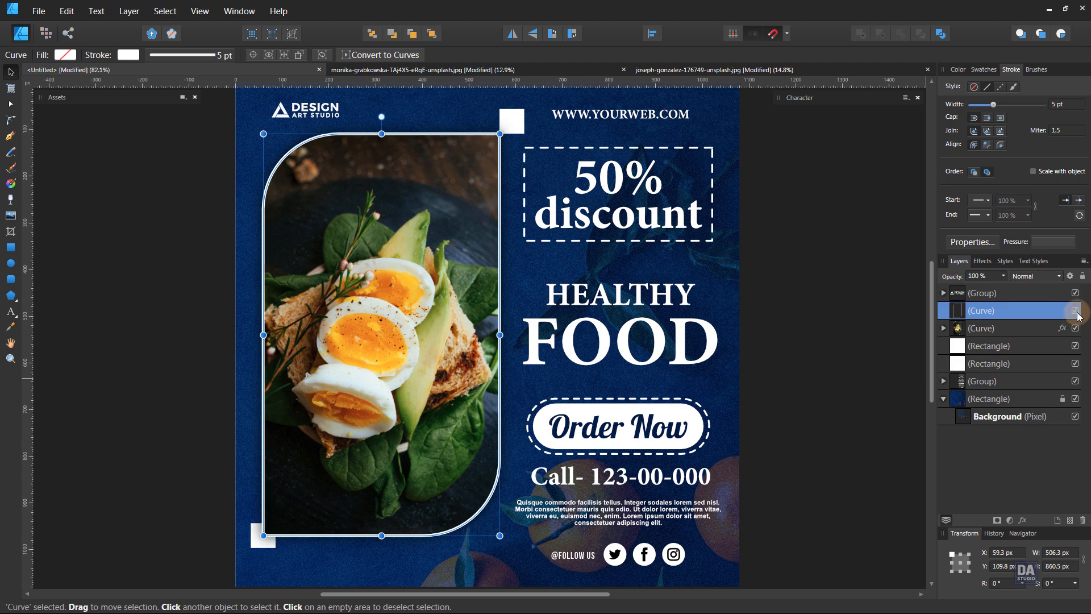
- Set the unfilled curve's stroke to black, align it to the inside and make it 7 pt wide
{"action": "left_click", "coordinate": [984, 69]}
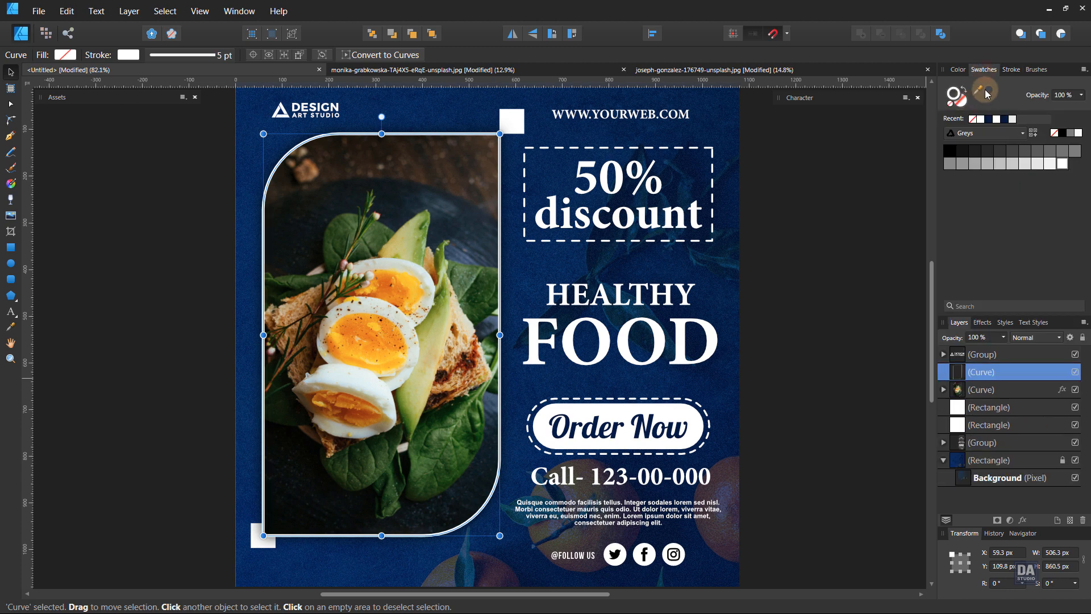
{"action": "left_click", "coordinate": [1064, 134]}
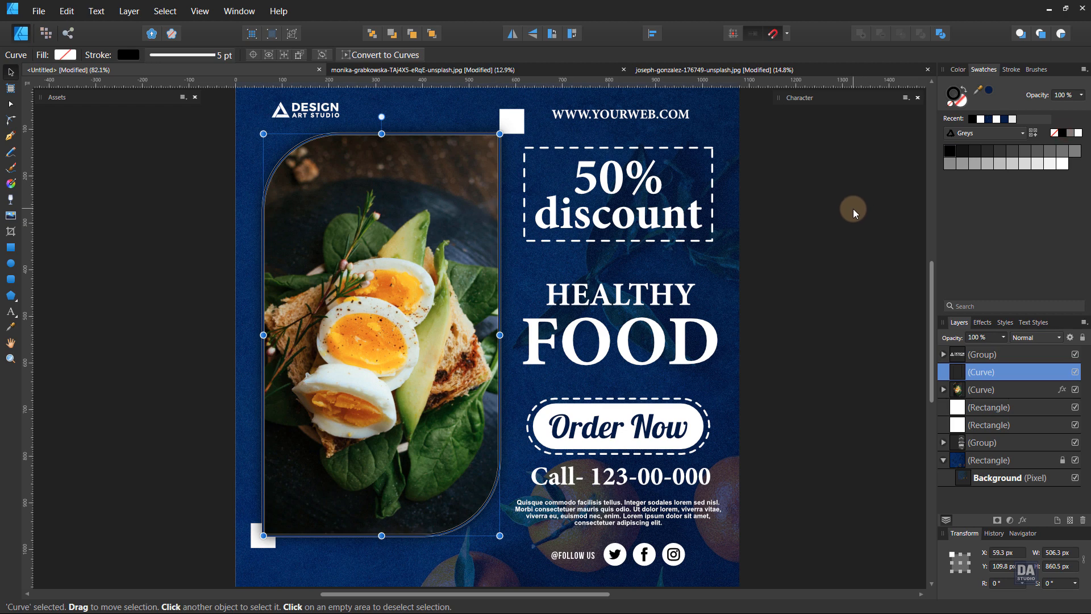
{"action": "scroll", "coordinate": [388, 496], "scroll_direction": "up", "scroll_amount": 3}
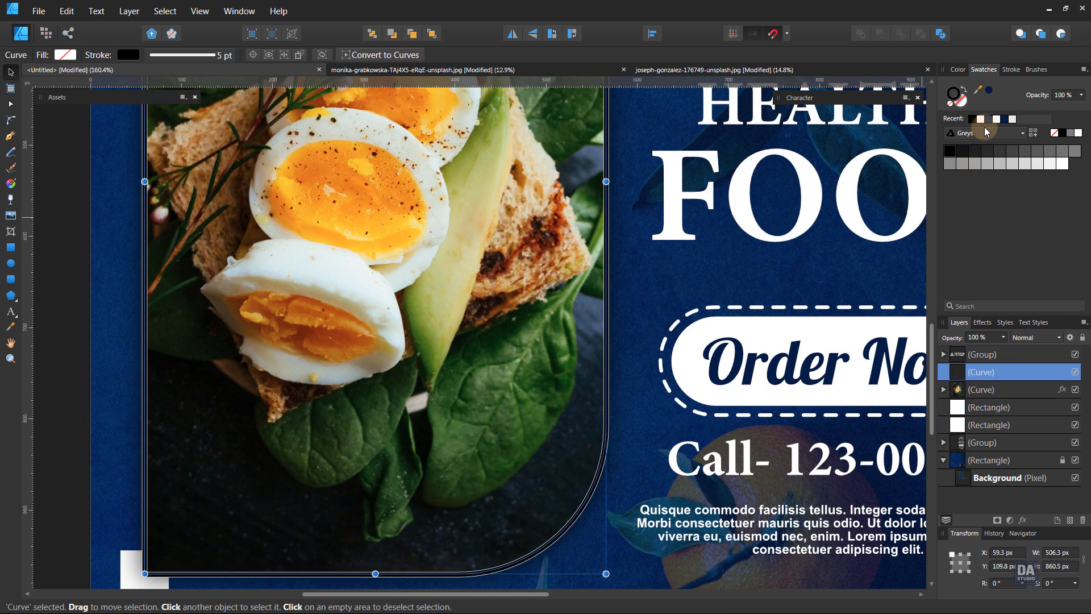
{"action": "left_click", "coordinate": [1006, 73]}
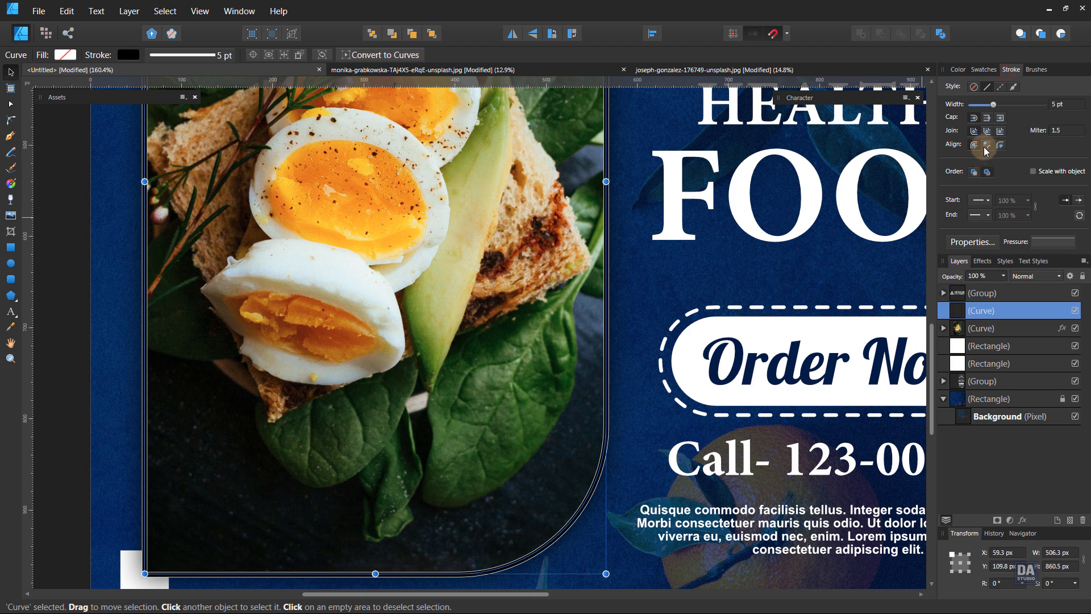
{"action": "left_click", "coordinate": [986, 146]}
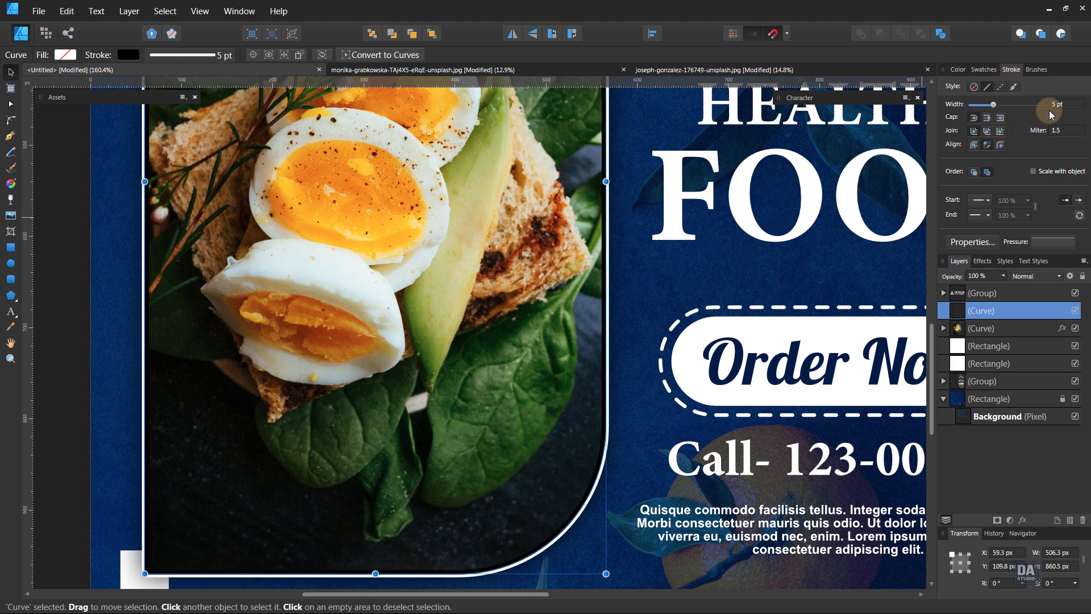
{"action": "scroll", "coordinate": [1058, 101], "scroll_direction": "up", "scroll_amount": 2}
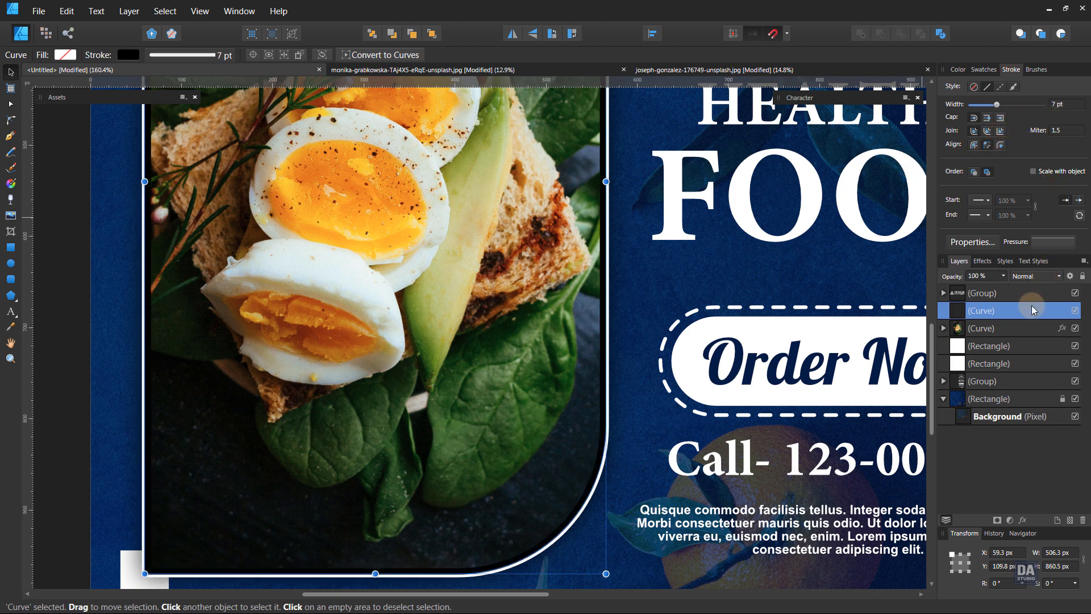
- Apply a Gaussian Blur effect to the unfilled curve with the black stroke
{"action": "left_click", "coordinate": [1022, 519]}
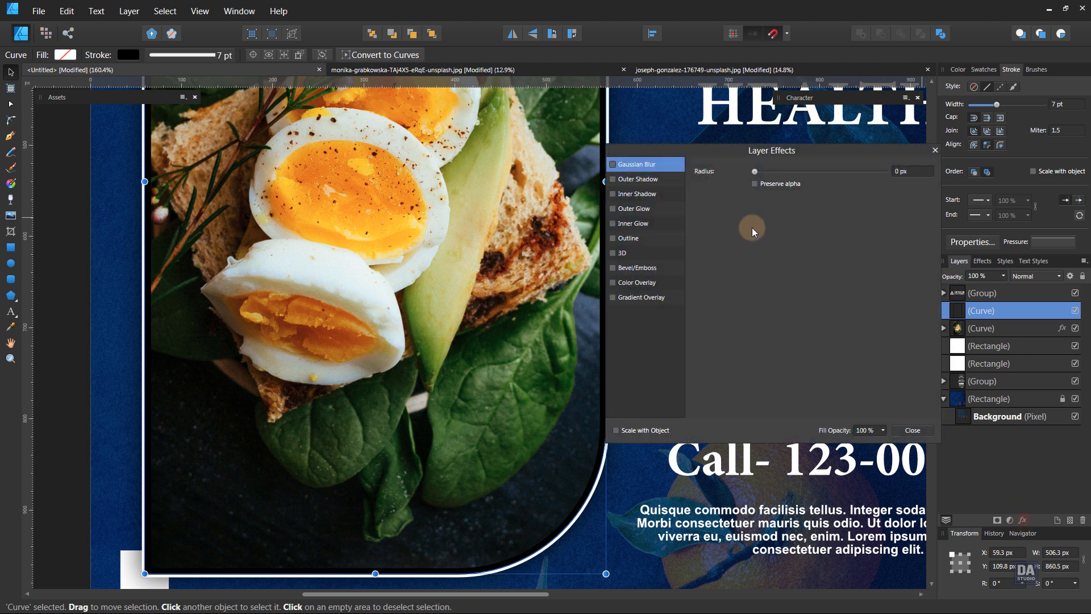
{"action": "left_click", "coordinate": [663, 179]}
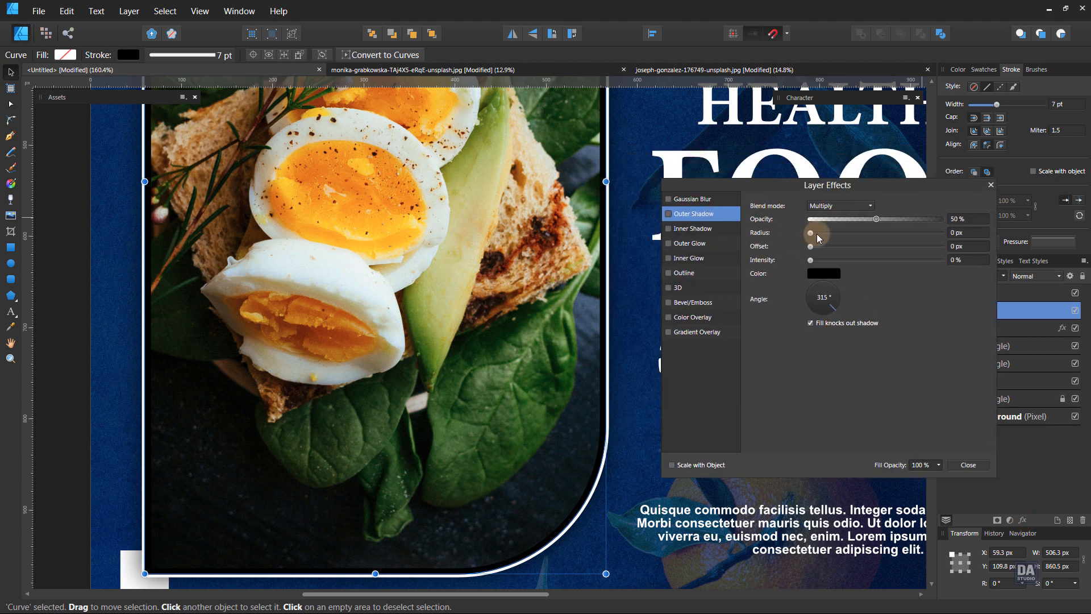
{"action": "left_click_drag", "start_coordinate": [817, 234], "coordinate": [868, 231]}
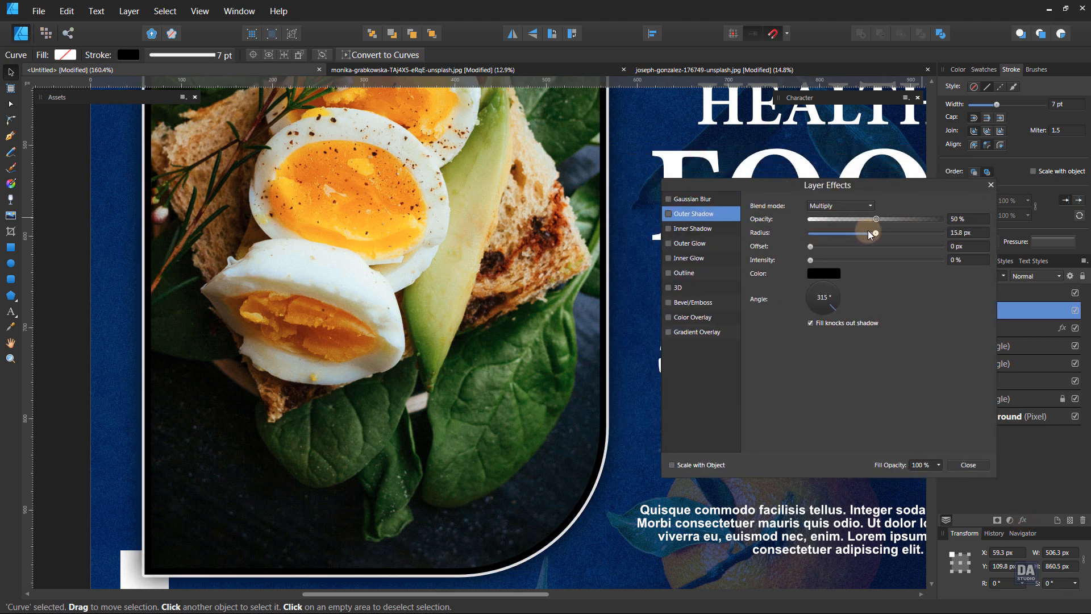
{"action": "left_click", "coordinate": [691, 199]}
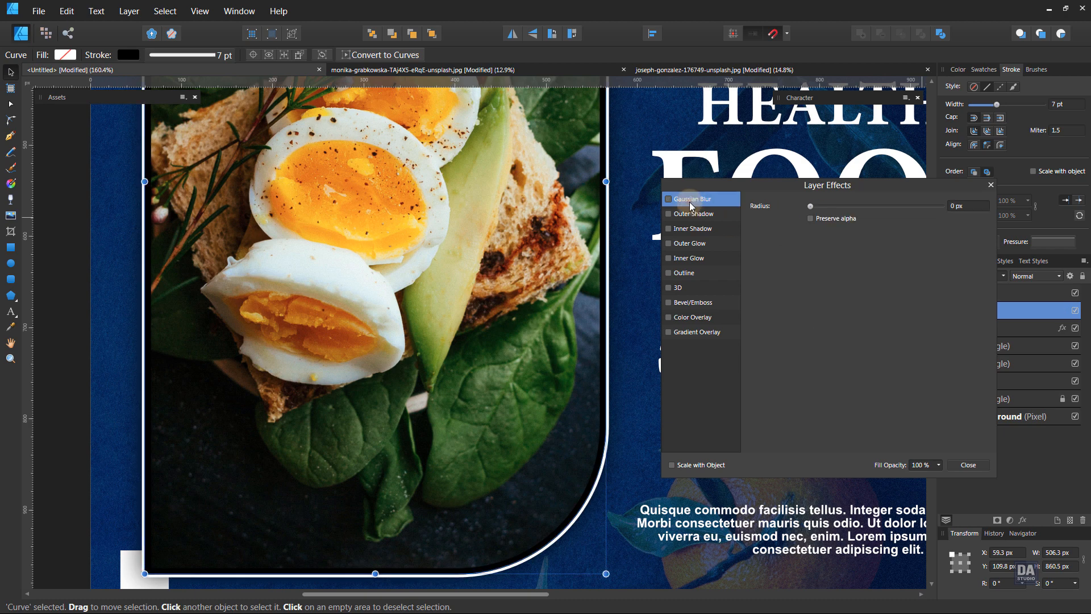
{"action": "left_click", "coordinate": [676, 201]}
{"action": "left_click_drag", "start_coordinate": [814, 210], "coordinate": [855, 210]}
{"action": "left_click", "coordinate": [966, 465]}
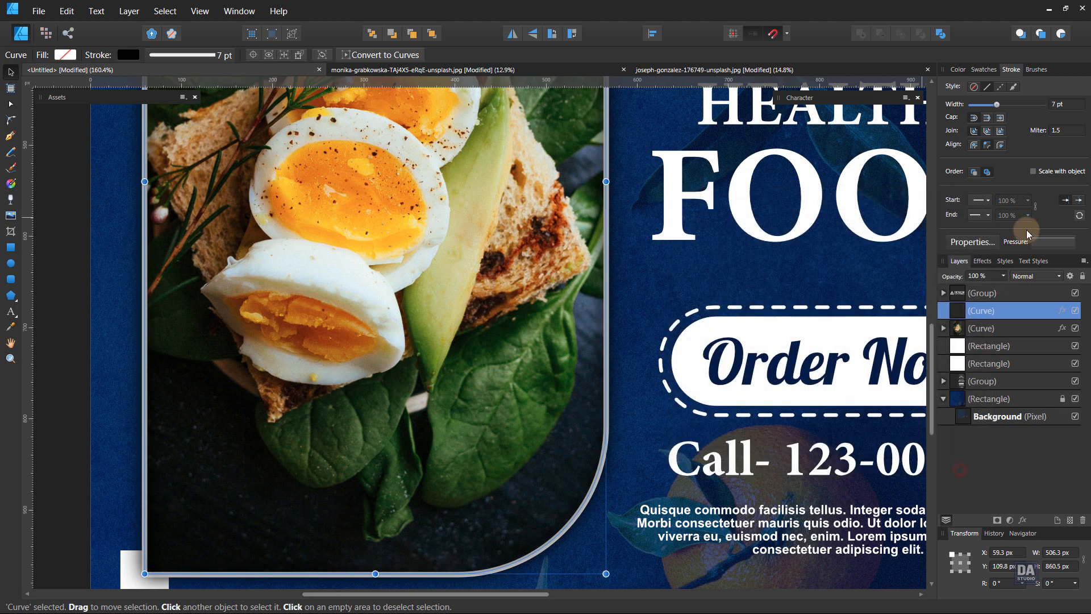
- Set the blurred curve's stroke width to 8 pt and its blend mode to Multiply
{"action": "scroll", "coordinate": [1062, 105], "scroll_direction": "up", "scroll_amount": 1}
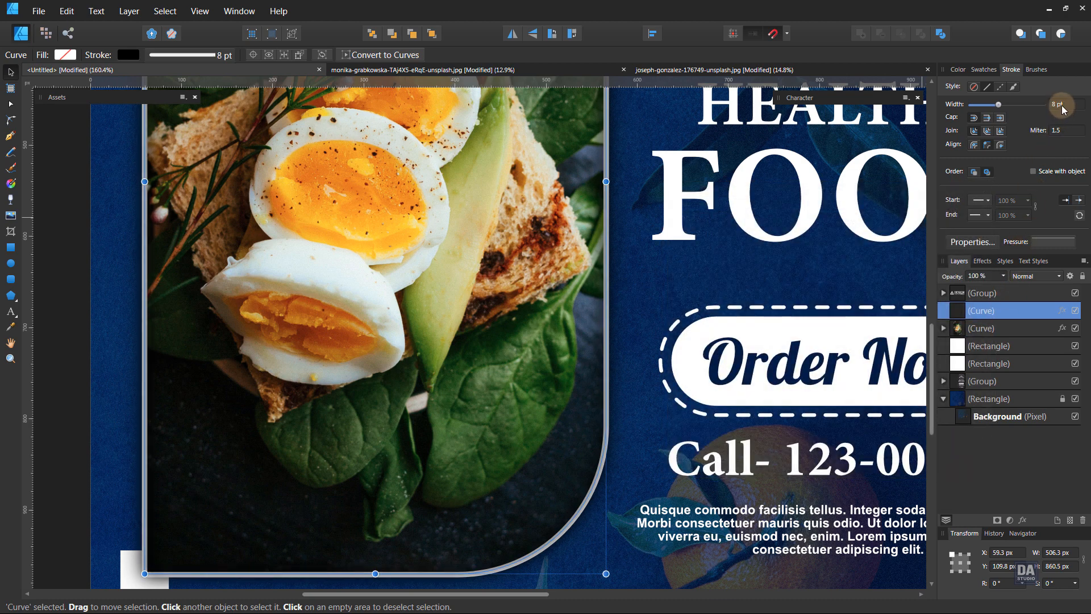
{"action": "left_click", "coordinate": [1038, 279]}
{"action": "left_click", "coordinate": [1034, 316]}
- Nest the blurred black-stroked curve inside the curved photo shape so it is clipped by the photo frame
{"action": "left_click_drag", "start_coordinate": [1004, 311], "coordinate": [1000, 328]}
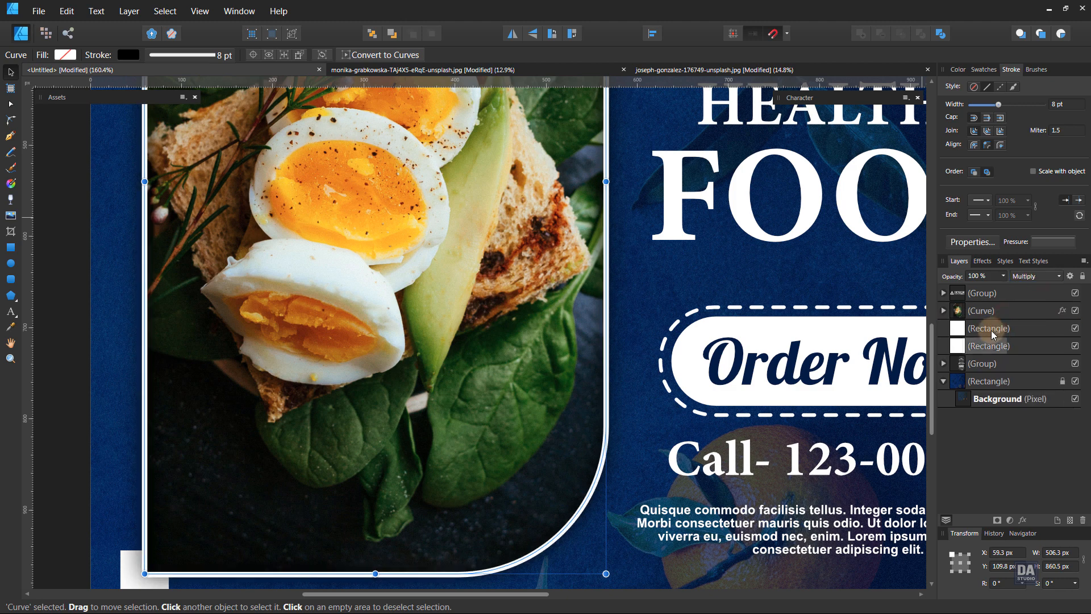
{"action": "left_click", "coordinate": [47, 318]}
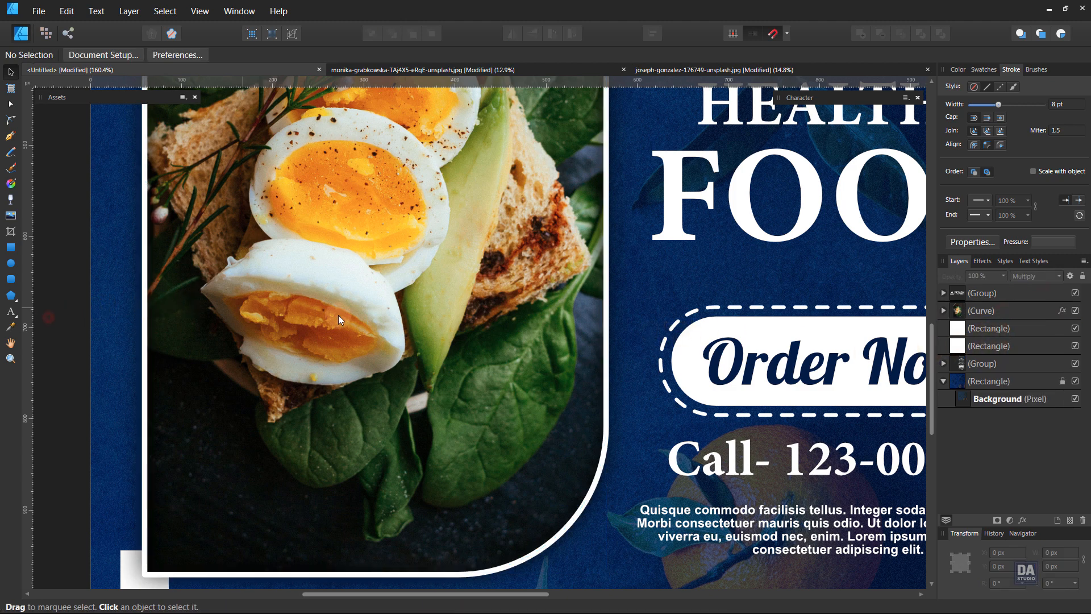
{"action": "scroll", "coordinate": [339, 314], "scroll_direction": "down", "scroll_amount": 5}
{"action": "scroll", "coordinate": [483, 191], "scroll_direction": "up", "scroll_amount": 1}
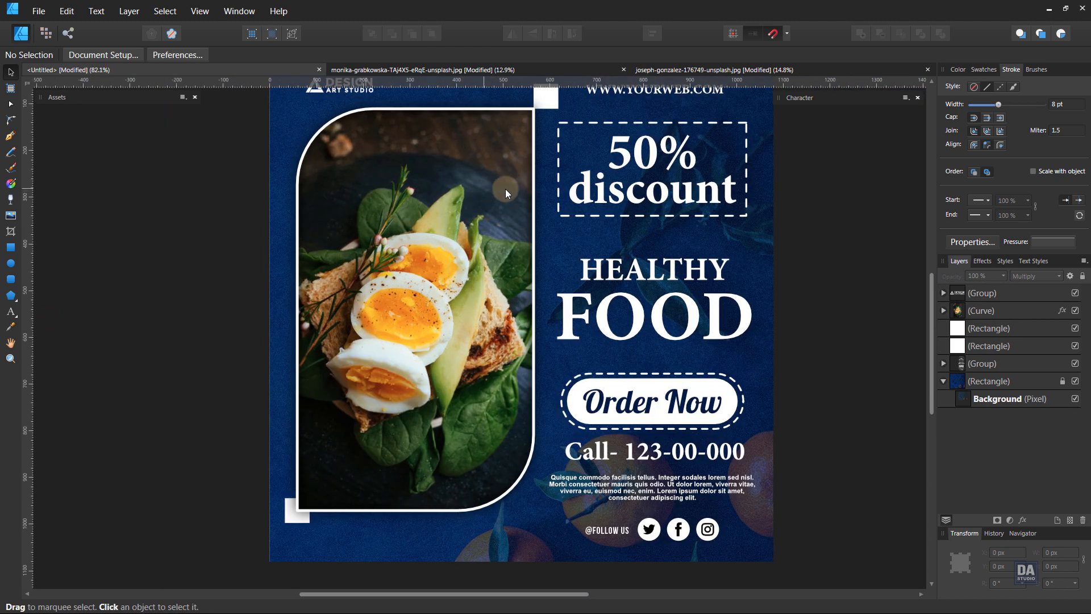
- Widen the nested curve's black stroke to 10 pt and increase its Gaussian blur radius slightly
{"action": "left_click", "coordinate": [943, 310]}
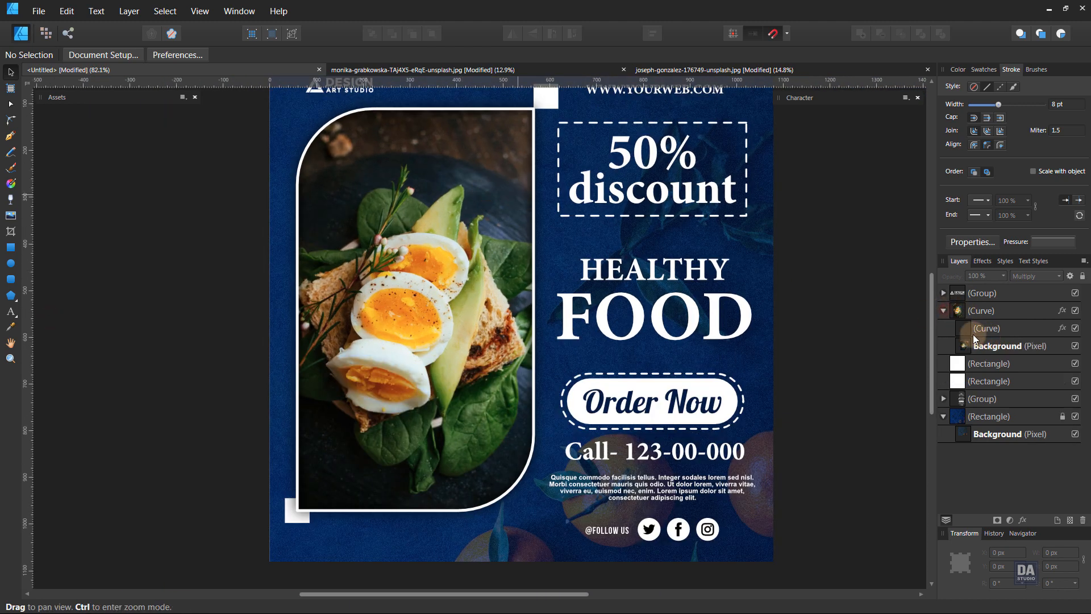
{"action": "left_click", "coordinate": [1076, 329]}
{"action": "left_click", "coordinate": [1076, 329]}
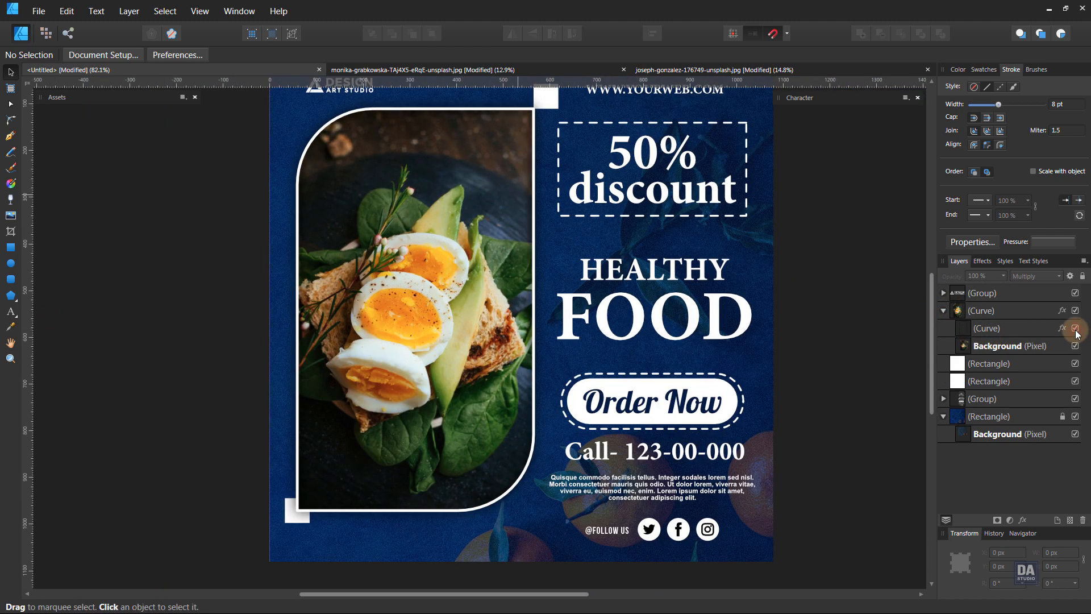
{"action": "left_click", "coordinate": [1043, 329]}
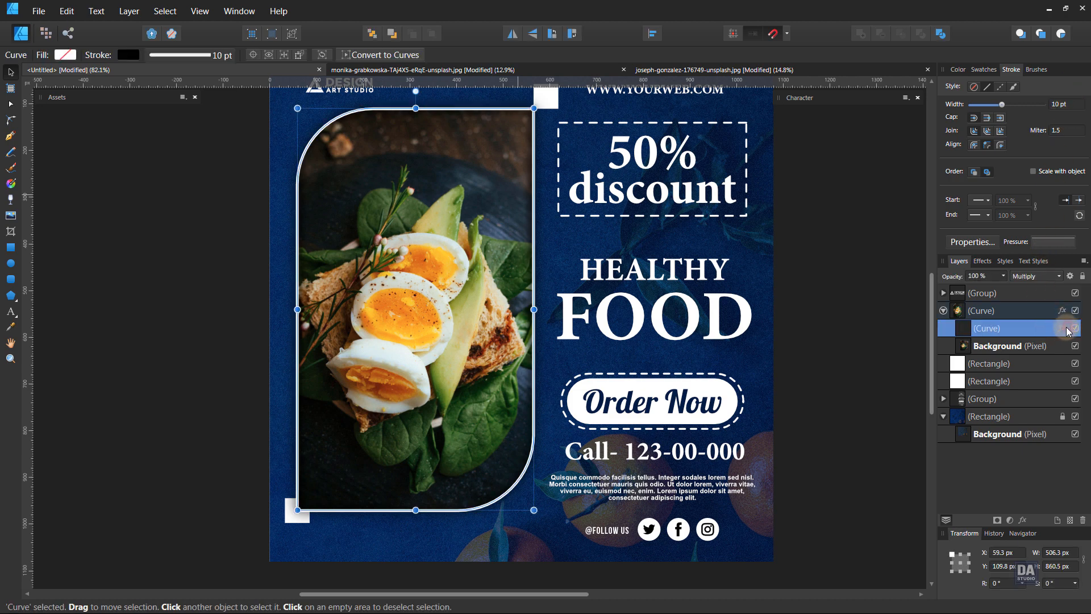
{"action": "left_click", "coordinate": [1062, 329]}
{"action": "left_click_drag", "start_coordinate": [855, 206], "coordinate": [864, 210]}
{"action": "left_click", "coordinate": [963, 465]}
{"action": "left_click", "coordinate": [830, 369]}
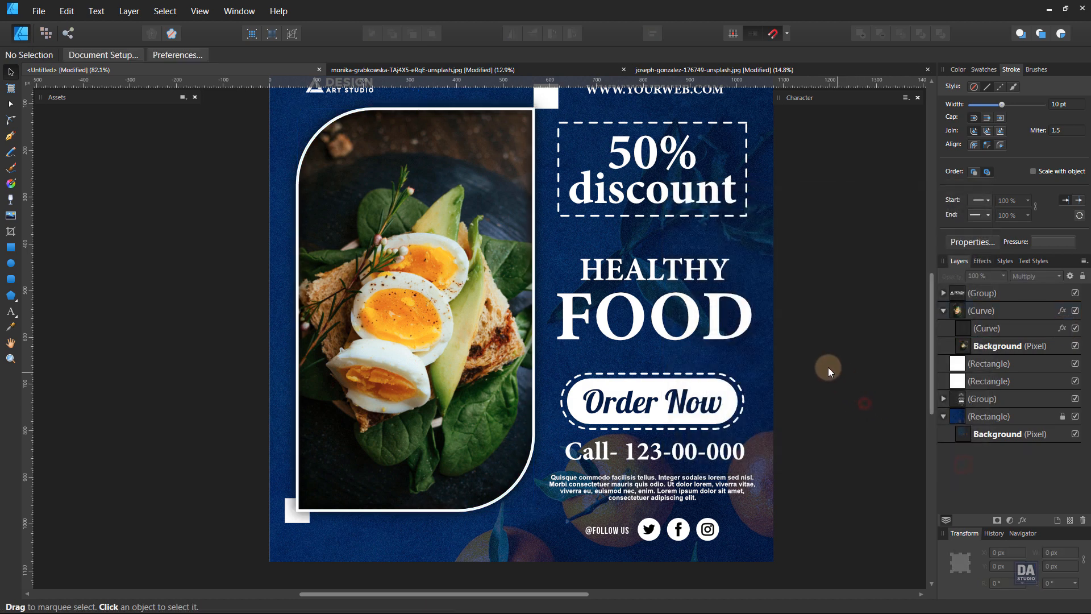
{"action": "key", "text": "space"}
{"action": "left_click_drag", "start_coordinate": [781, 347], "coordinate": [686, 353]}
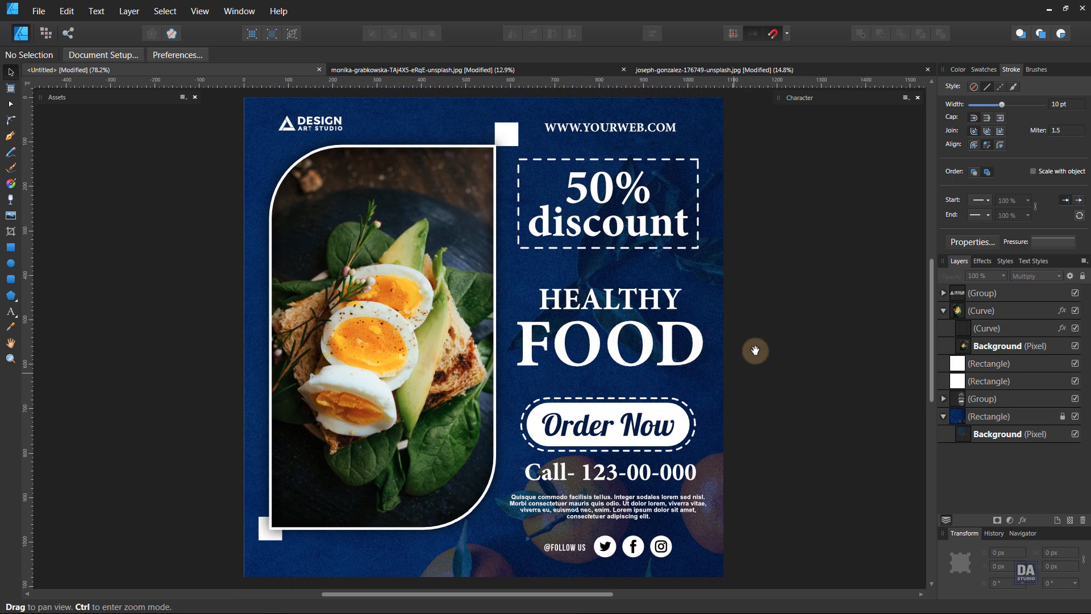